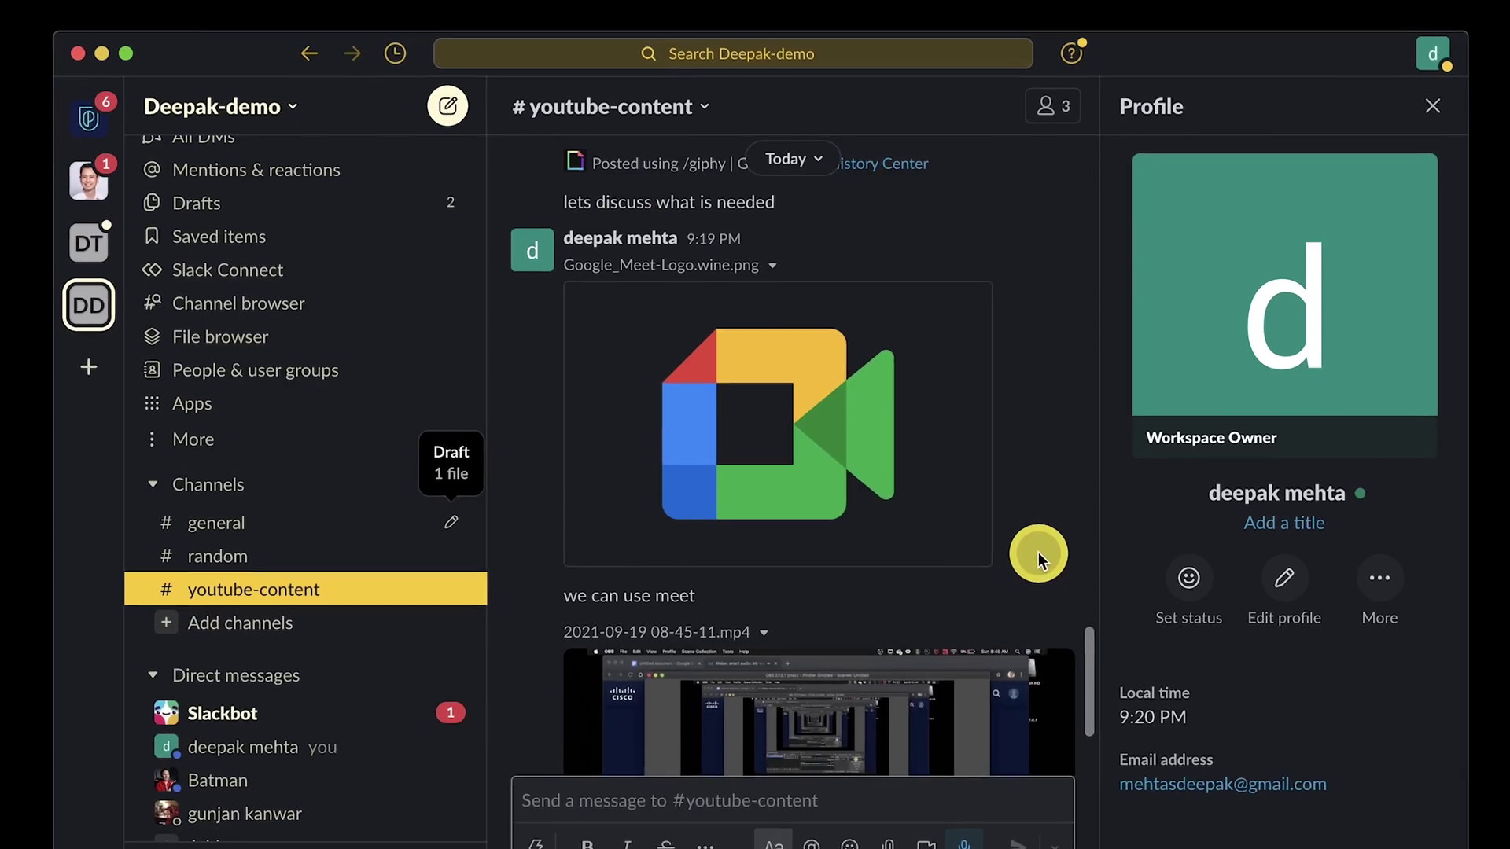
Step: Run /collapse from the shortcuts menu in #youtube-content to collapse all files
{"action": "scroll", "coordinate": [1054, 558], "scroll_direction": "up", "scroll_amount": 3}
{"action": "scroll", "coordinate": [1069, 562], "scroll_direction": "up", "scroll_amount": 10}
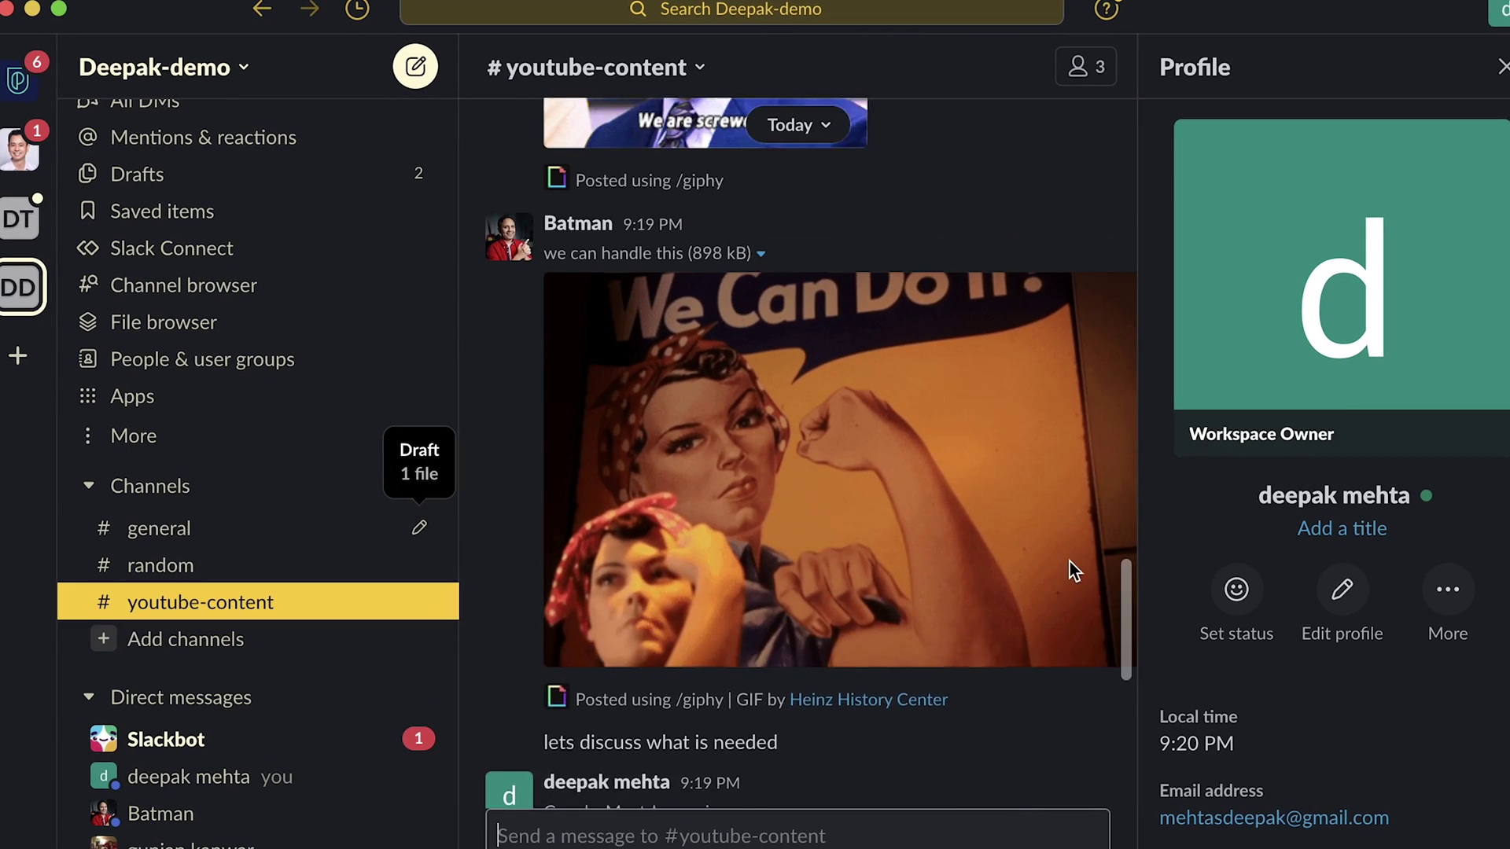
{"action": "scroll", "coordinate": [1071, 566], "scroll_direction": "up", "scroll_amount": 10}
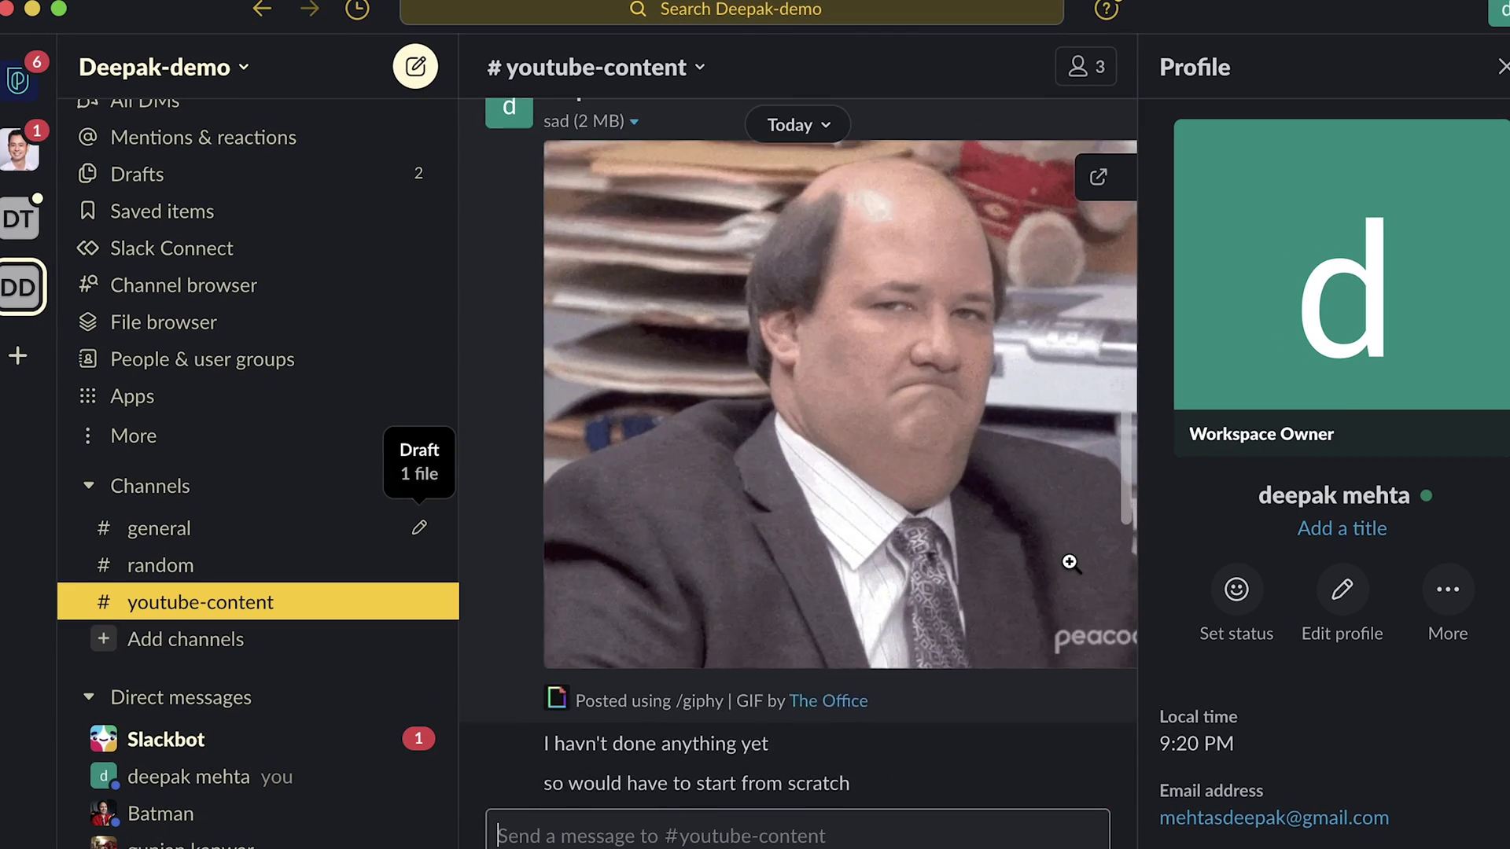
{"action": "scroll", "coordinate": [1069, 561], "scroll_direction": "up", "scroll_amount": 3}
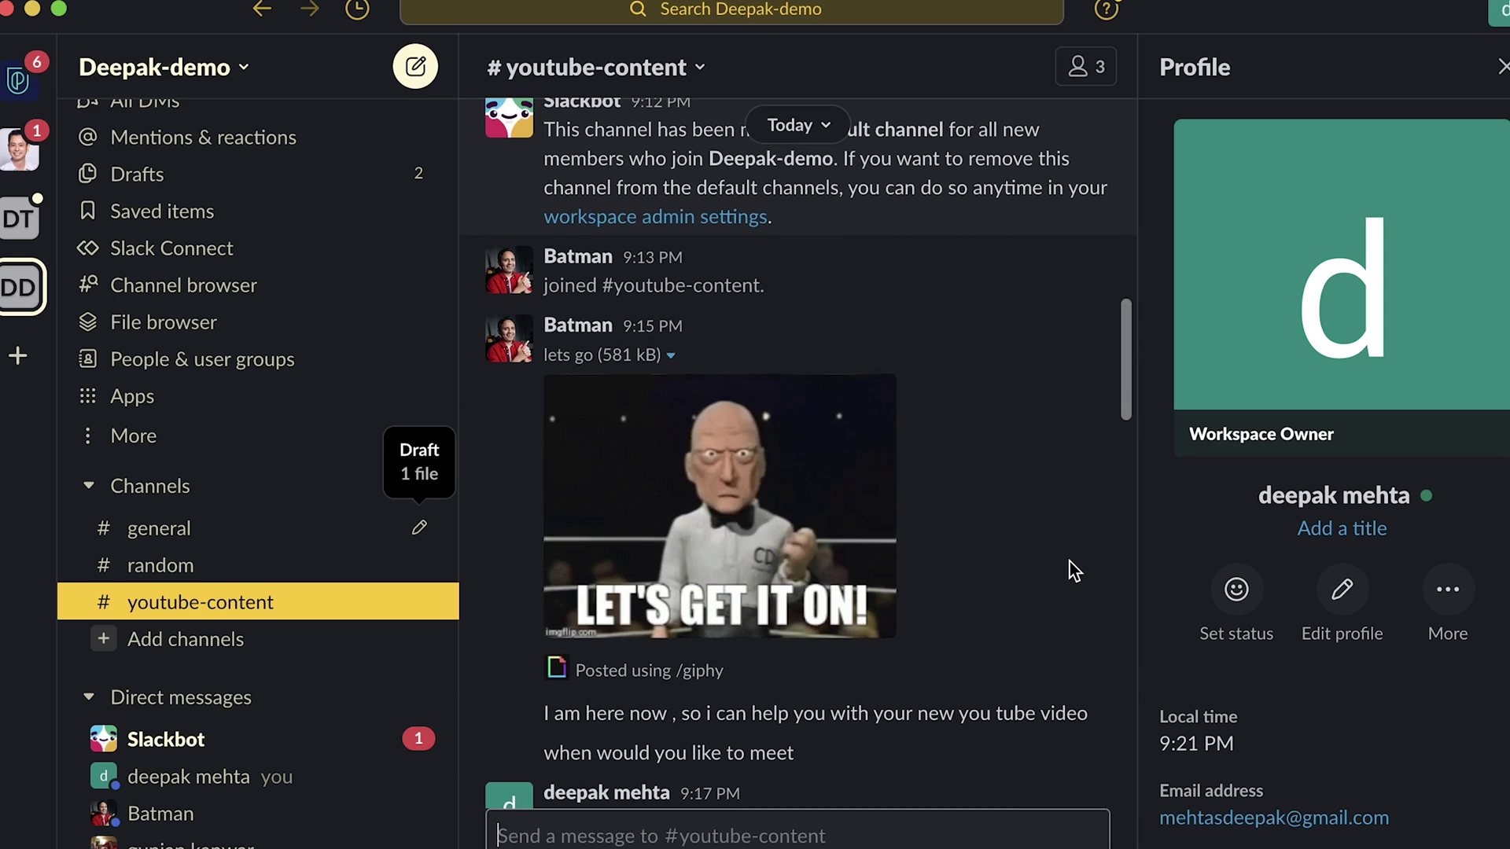
{"action": "scroll", "coordinate": [1070, 562], "scroll_direction": "down", "scroll_amount": 10}
{"action": "scroll", "coordinate": [1069, 561], "scroll_direction": "down", "scroll_amount": 8}
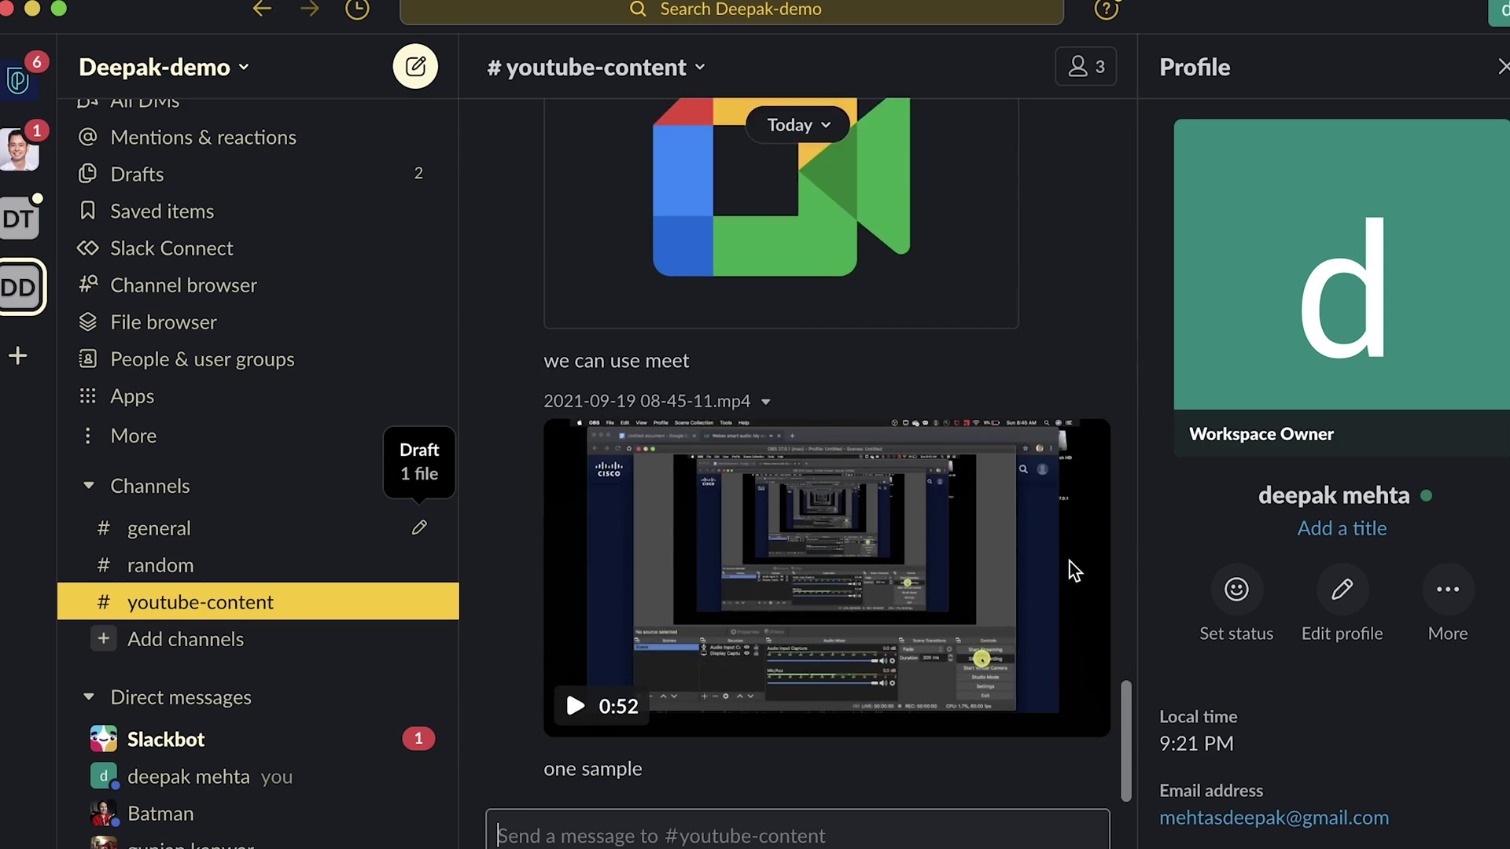
{"action": "left_click", "coordinate": [691, 820]}
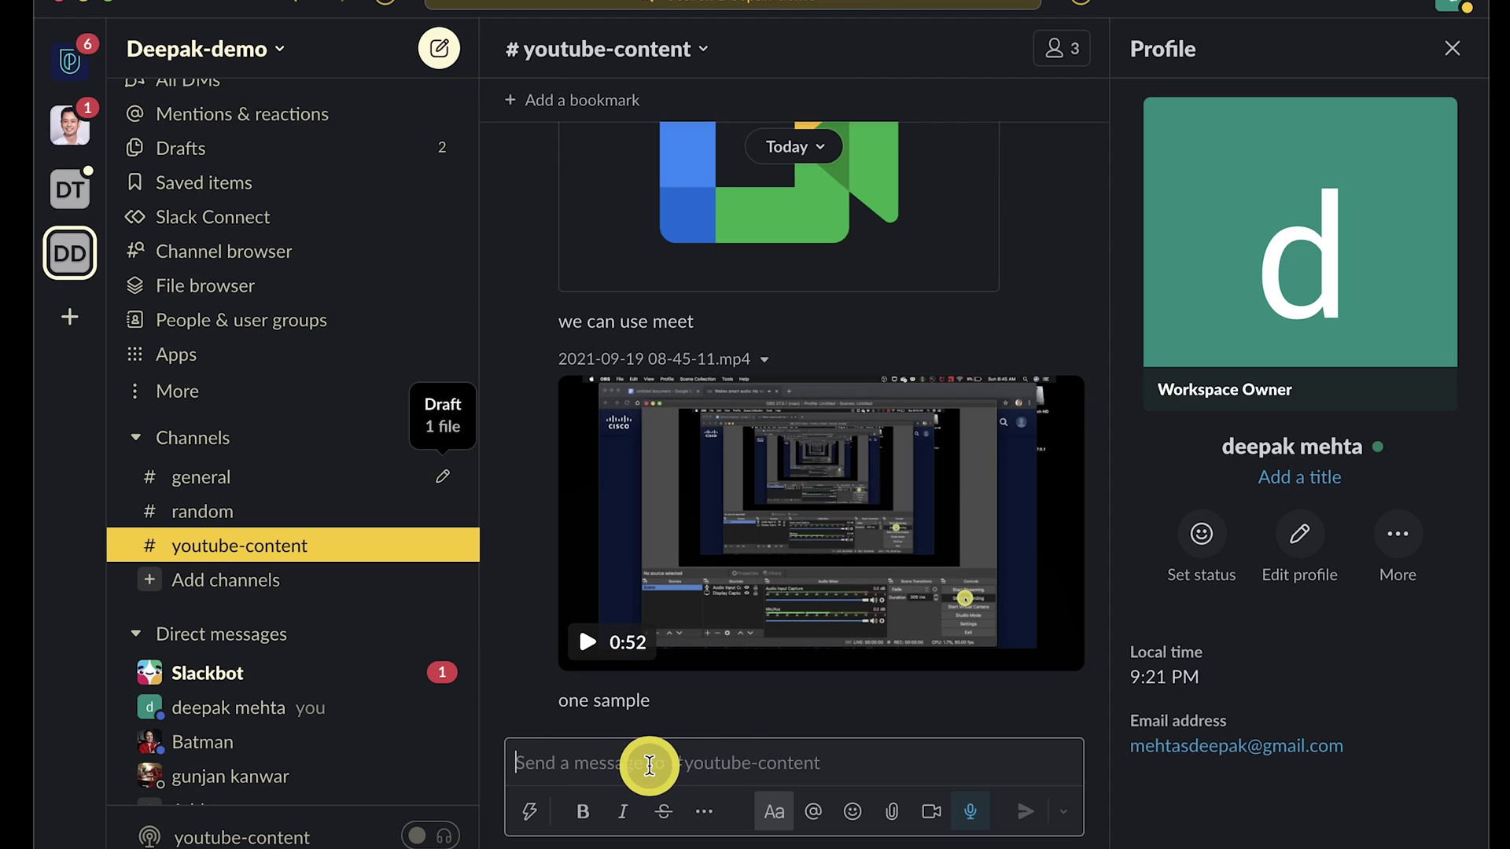
{"action": "left_click", "coordinate": [529, 811]}
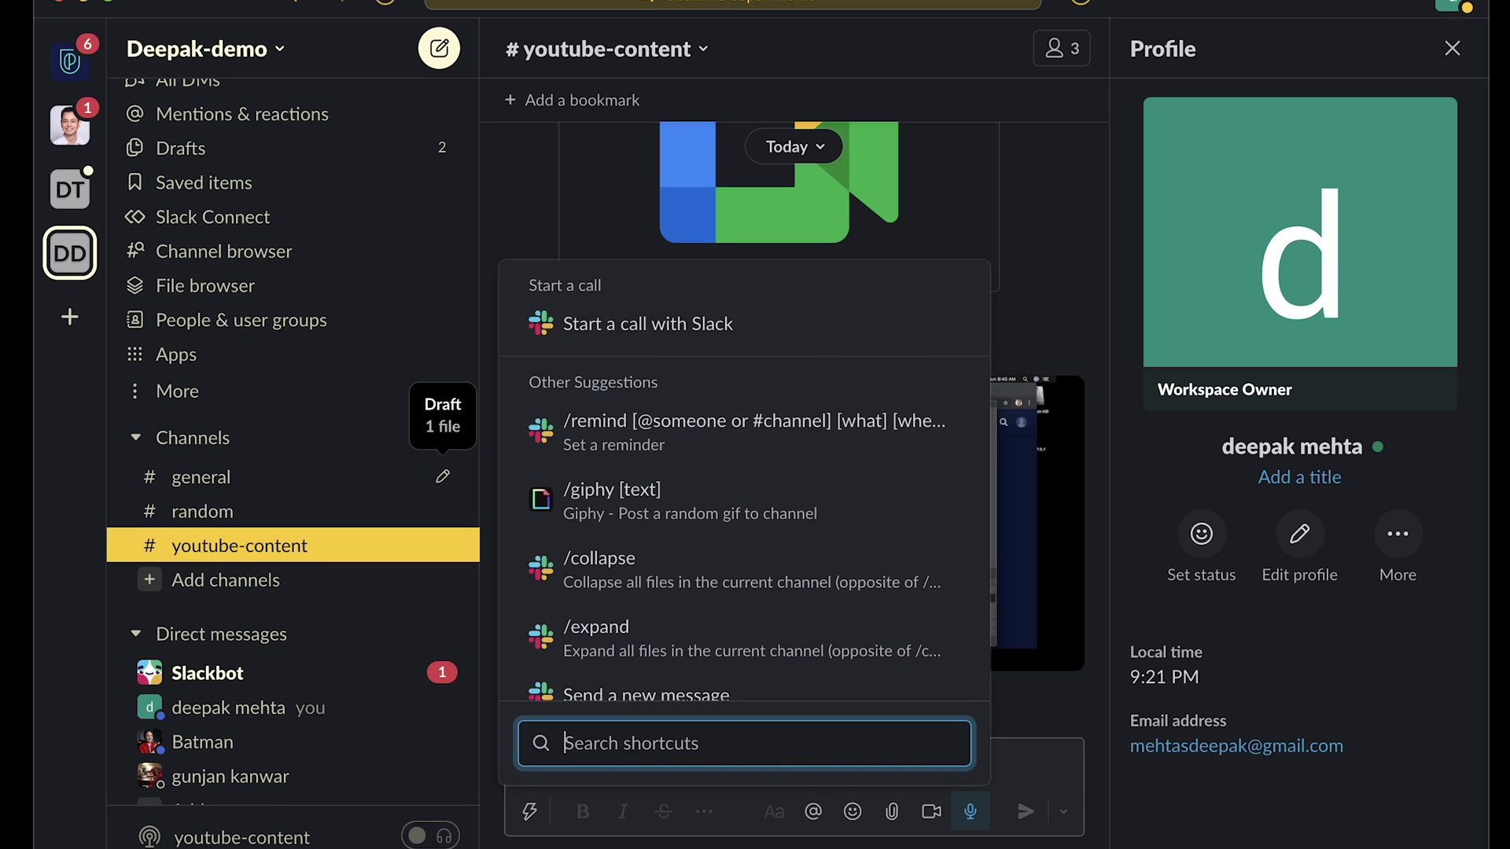
{"action": "type", "text": "/coll"}
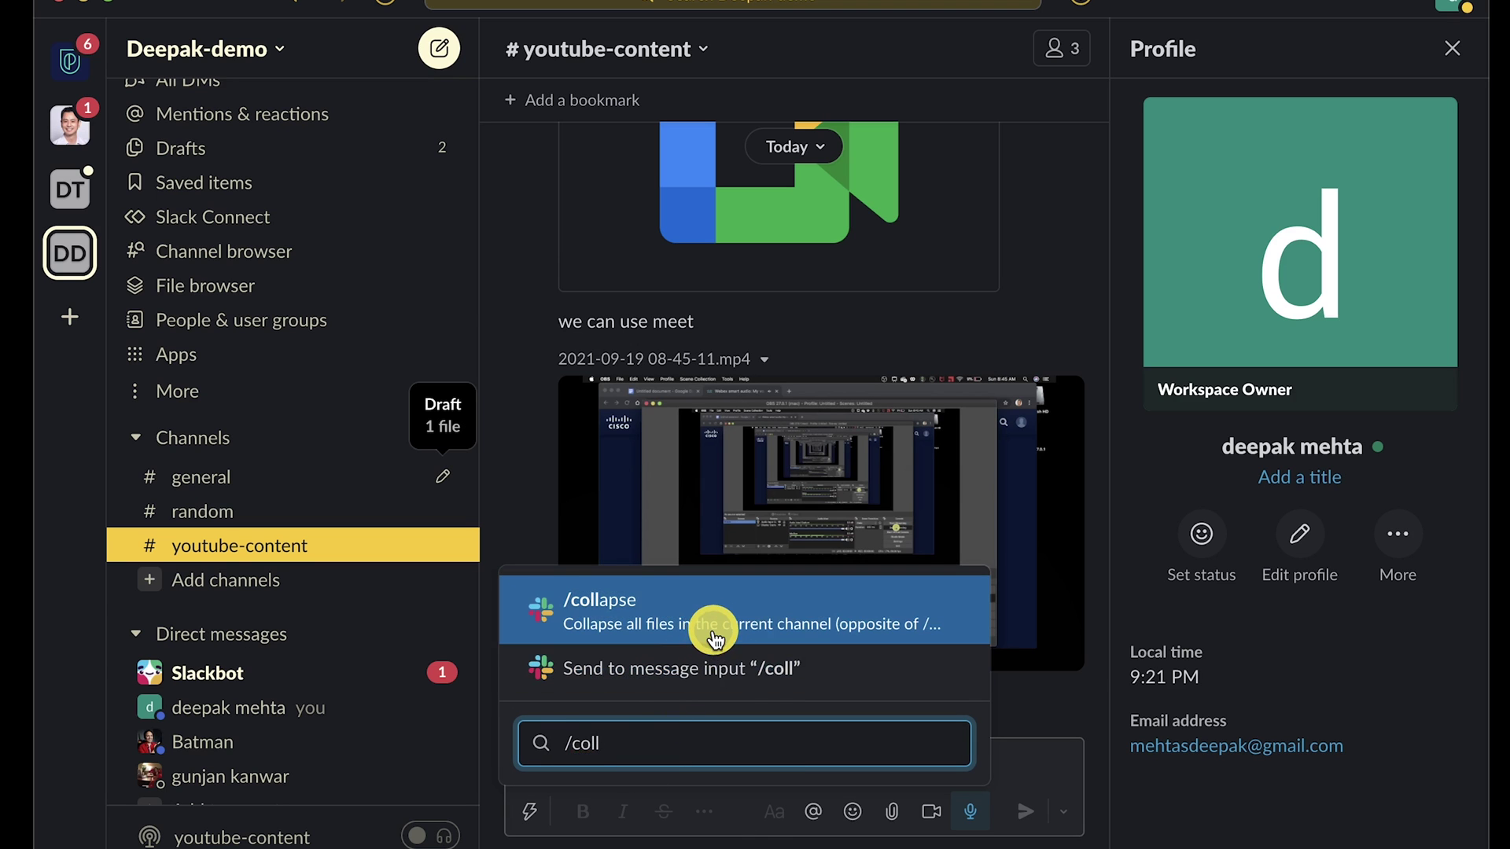
{"action": "left_click", "coordinate": [714, 629]}
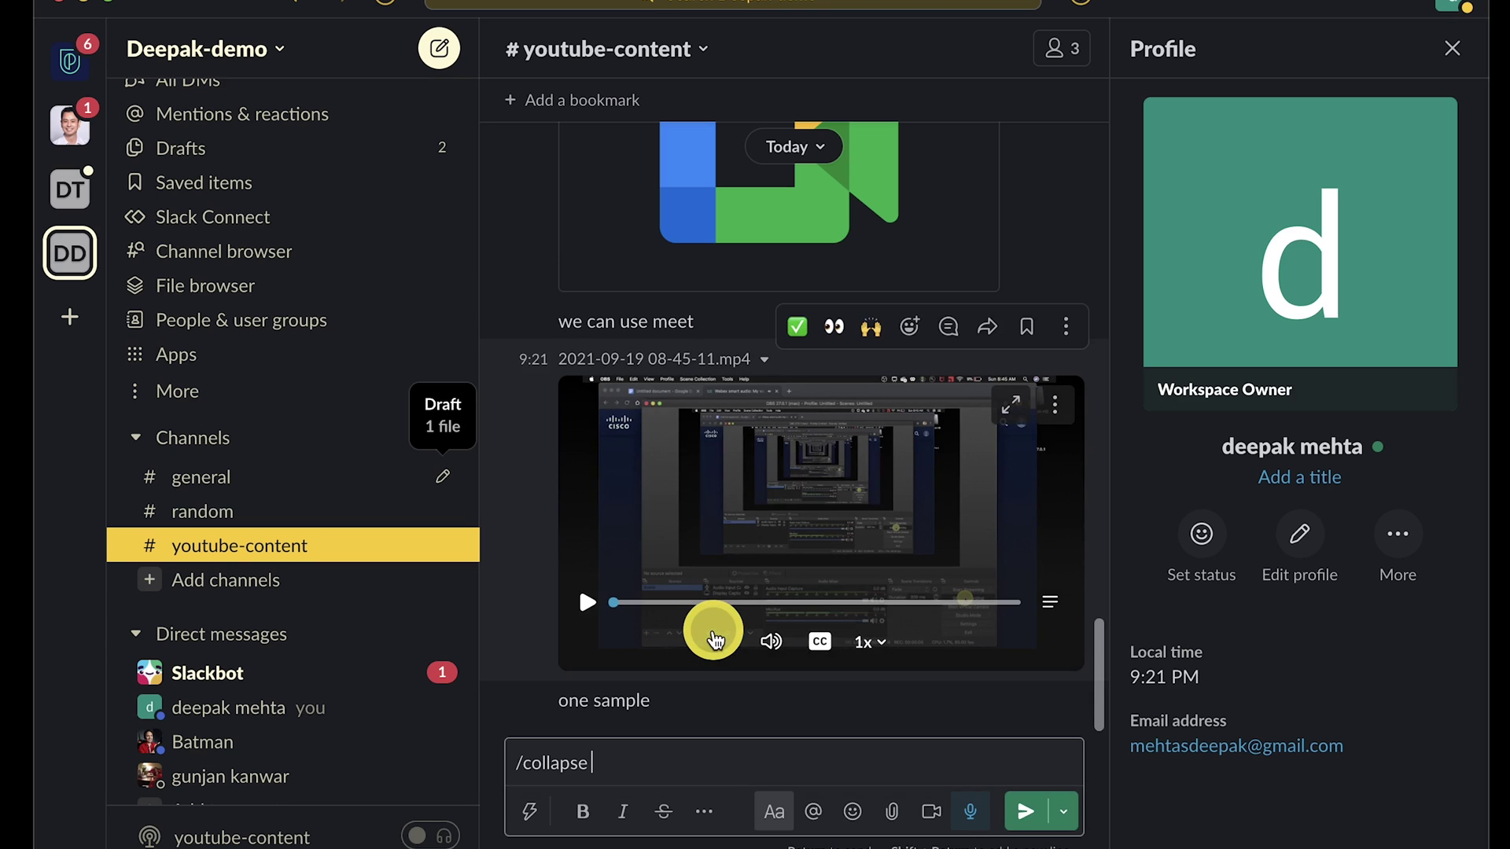
{"action": "key", "text": "Return"}
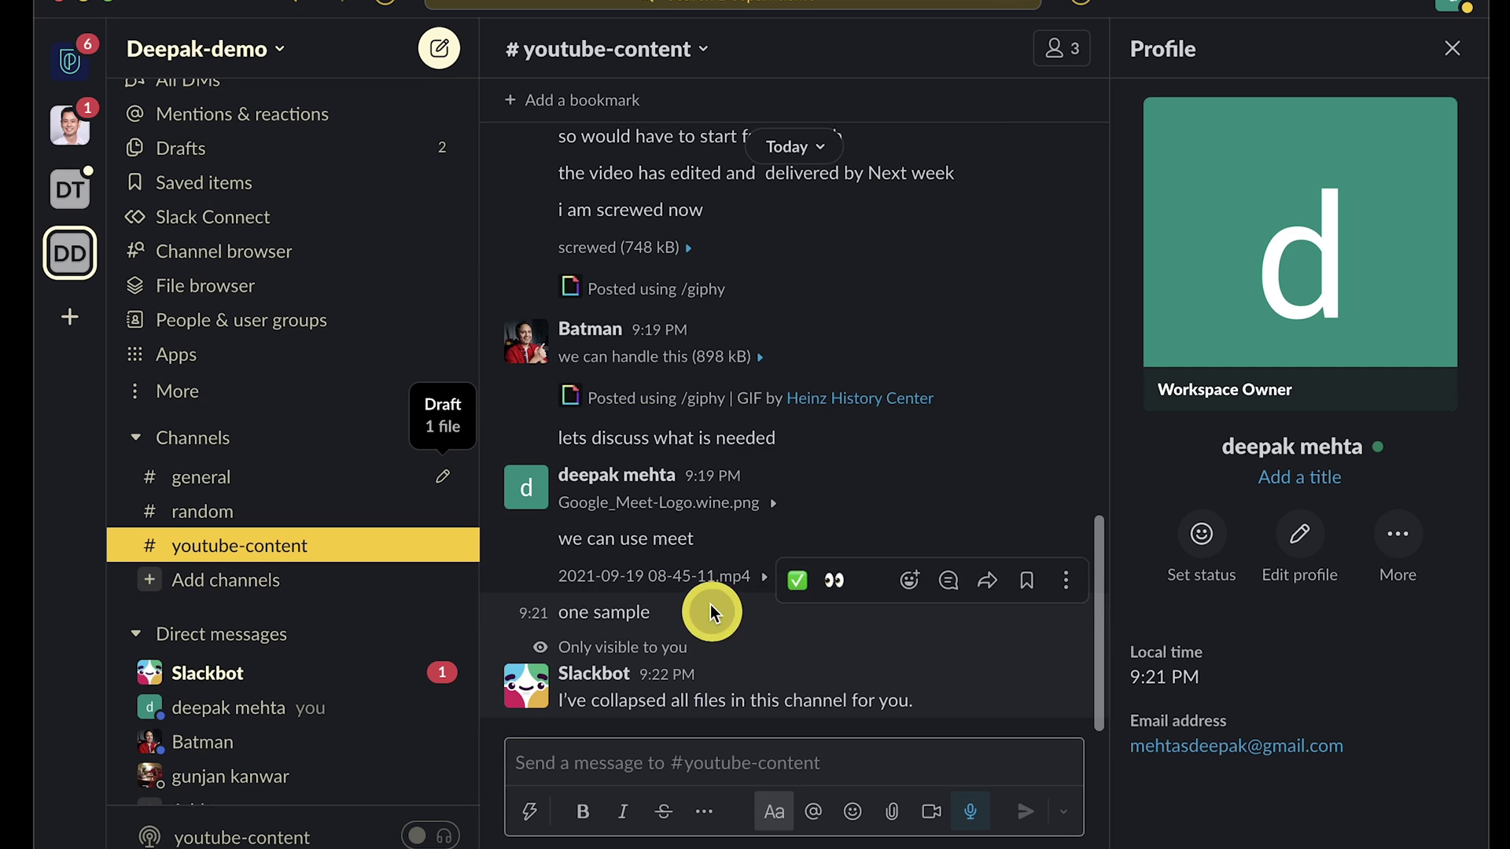
Step: Check Slackbot's only-visible-to-you confirmation, then start a new message in the composer
{"action": "scroll", "coordinate": [759, 537], "scroll_direction": "up", "scroll_amount": 10}
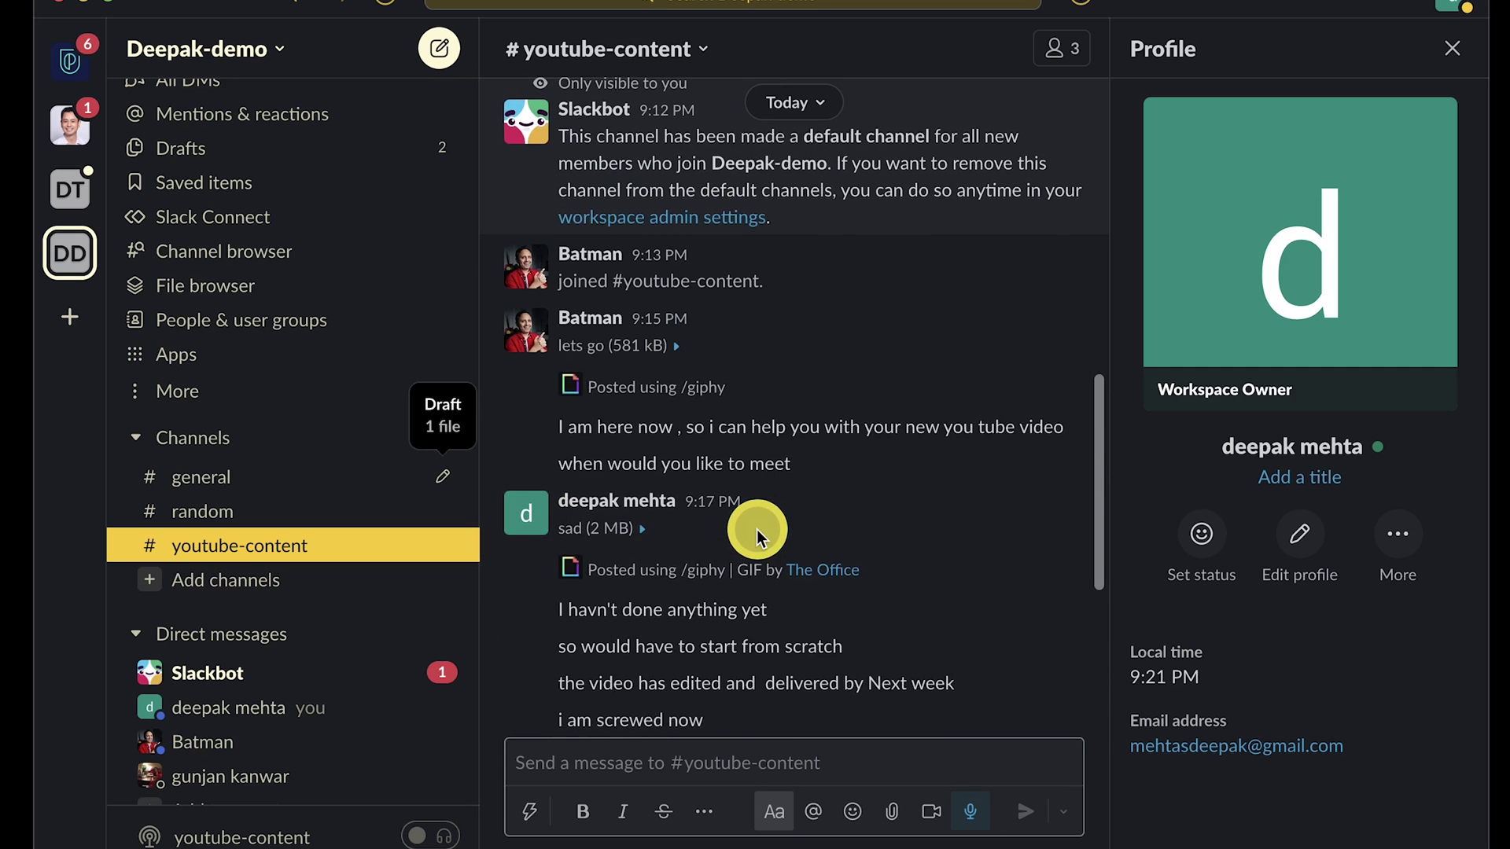
{"action": "scroll", "coordinate": [758, 537], "scroll_direction": "down", "scroll_amount": 3}
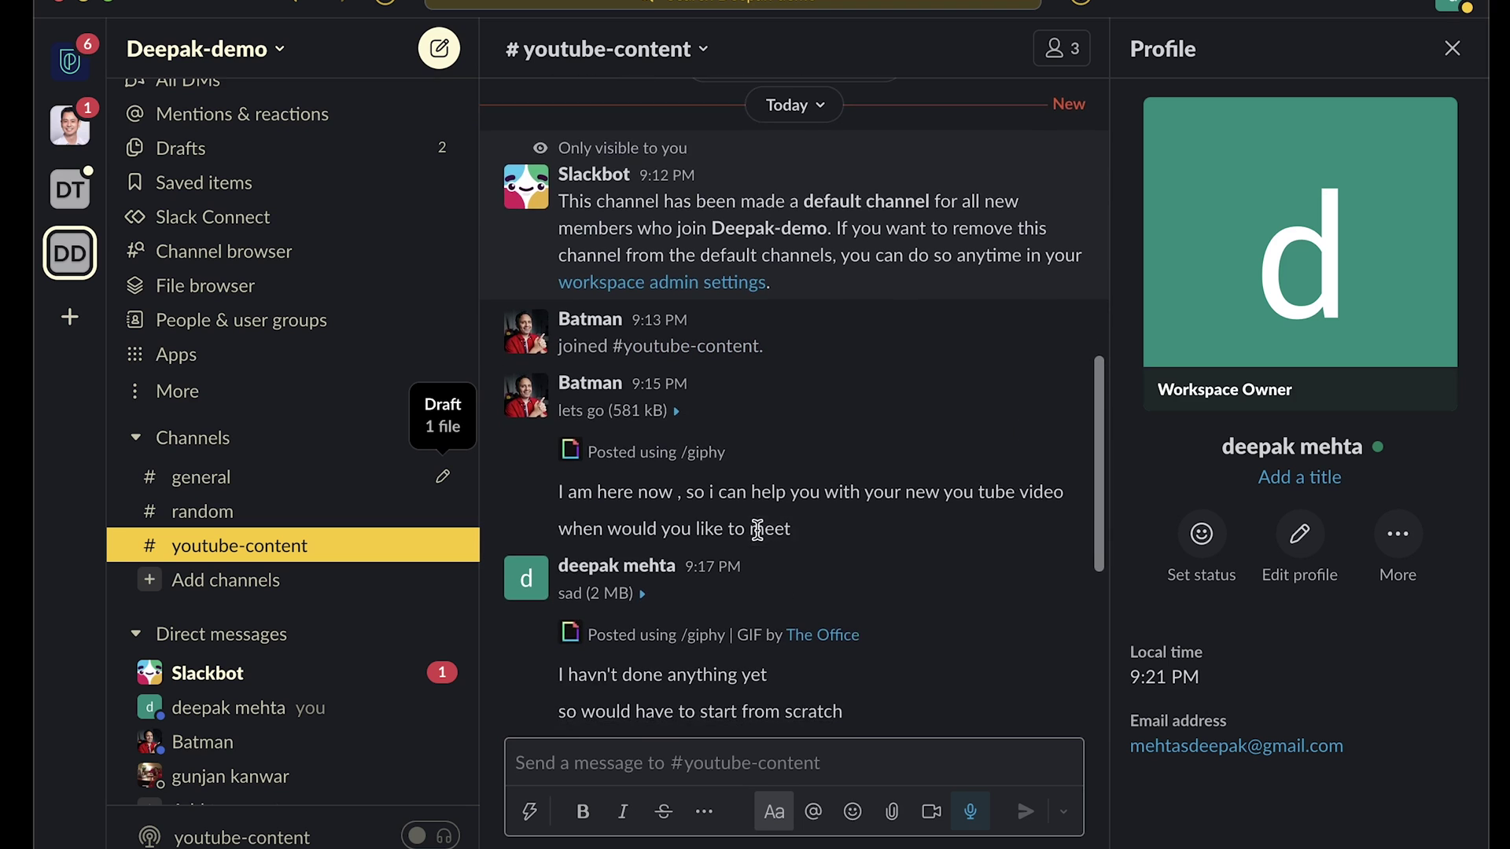
{"action": "scroll", "coordinate": [759, 537], "scroll_direction": "down", "scroll_amount": 5}
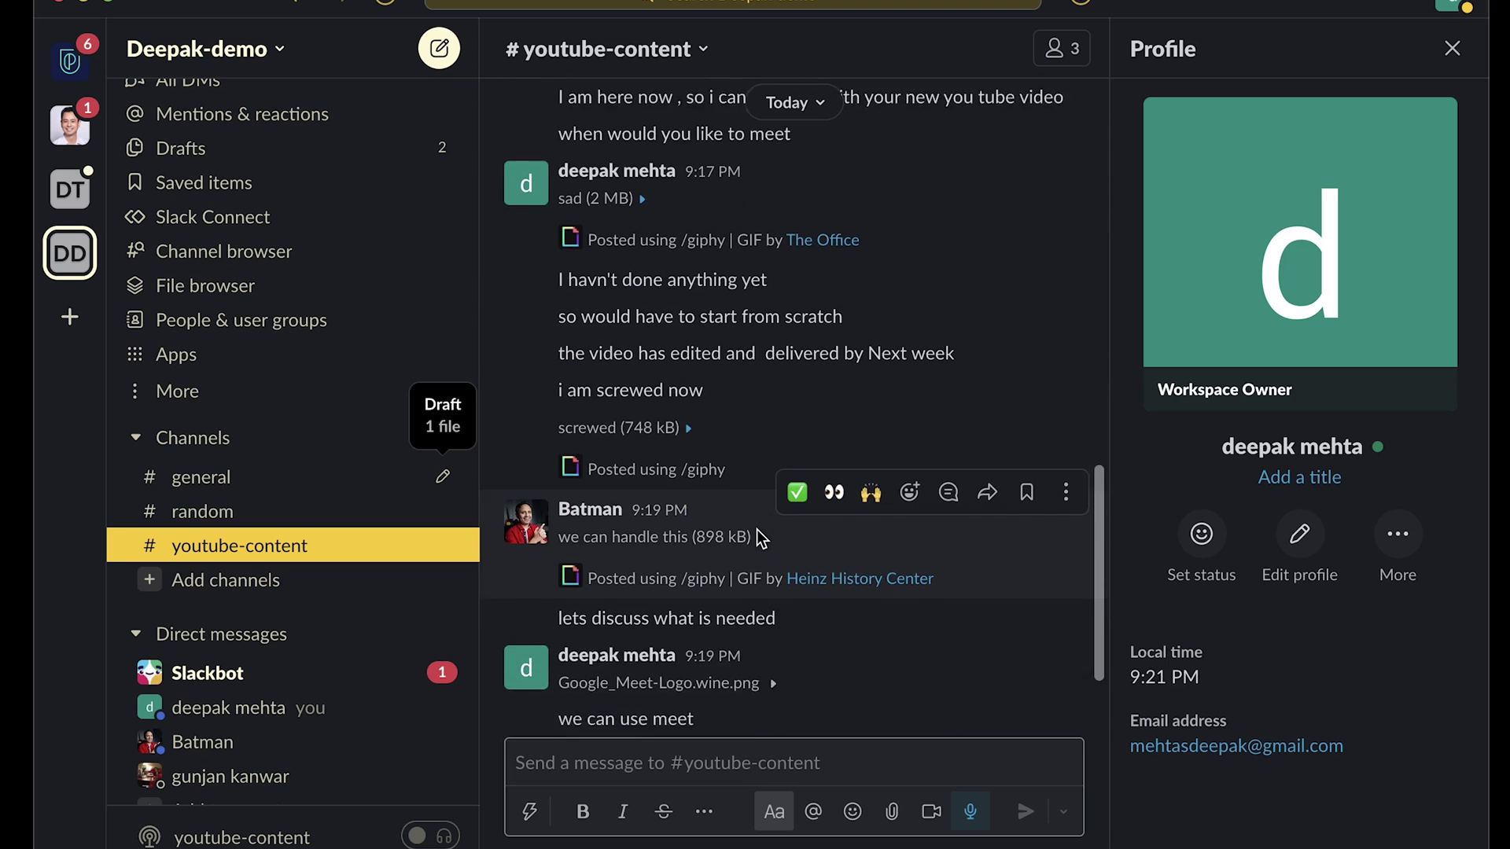
{"action": "left_click", "coordinate": [623, 755]}
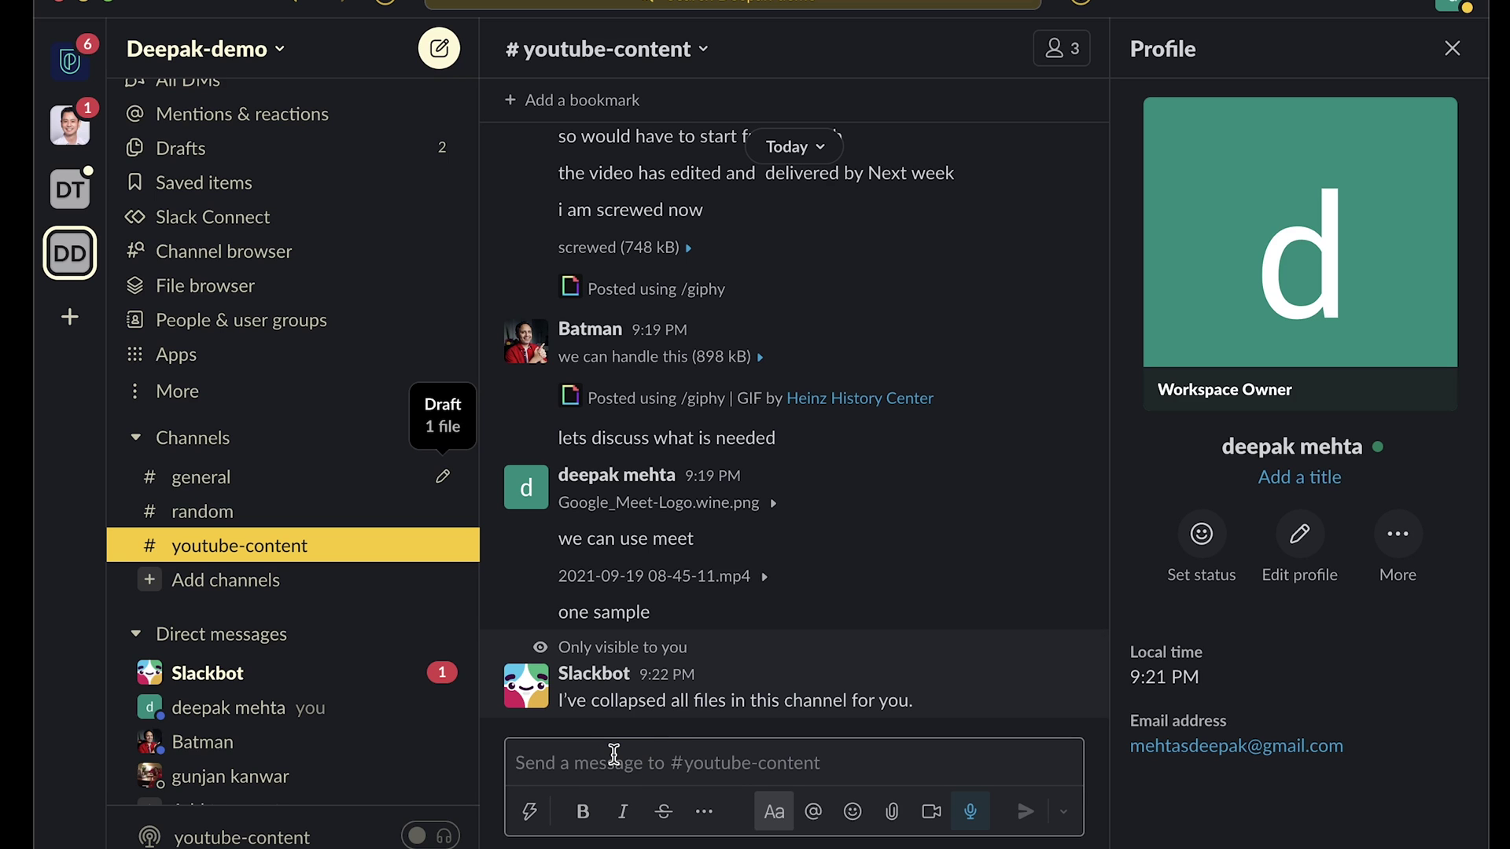
Step: Run /expand from the slash-command list in #youtube-content to expand all files
{"action": "key", "text": "slash"}
{"action": "type", "text": "/"}
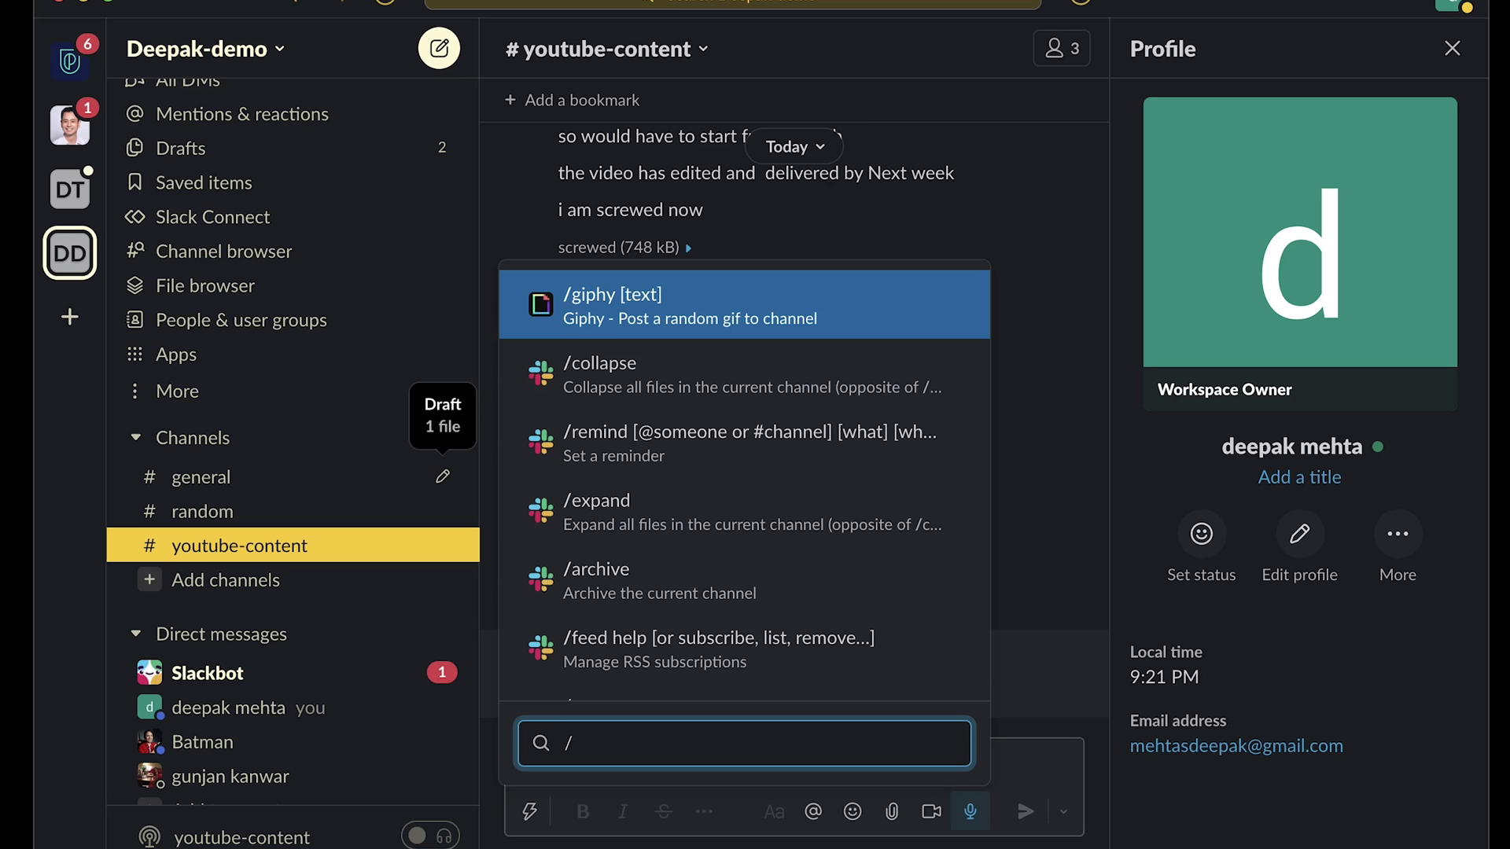
{"action": "type", "text": "ex"}
{"action": "left_click", "coordinate": [697, 603]}
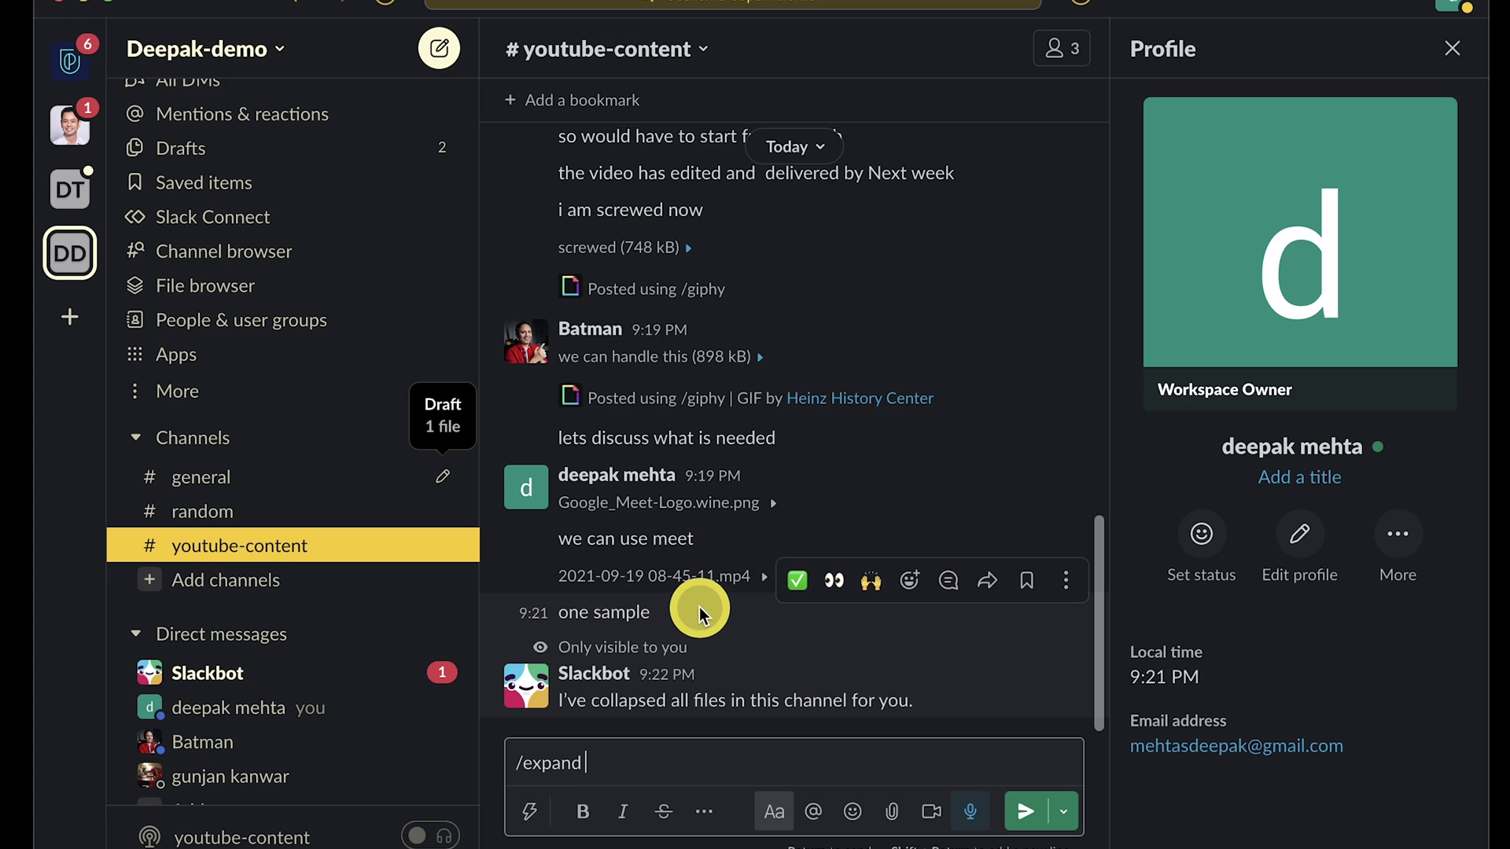
{"action": "key", "text": "Return"}
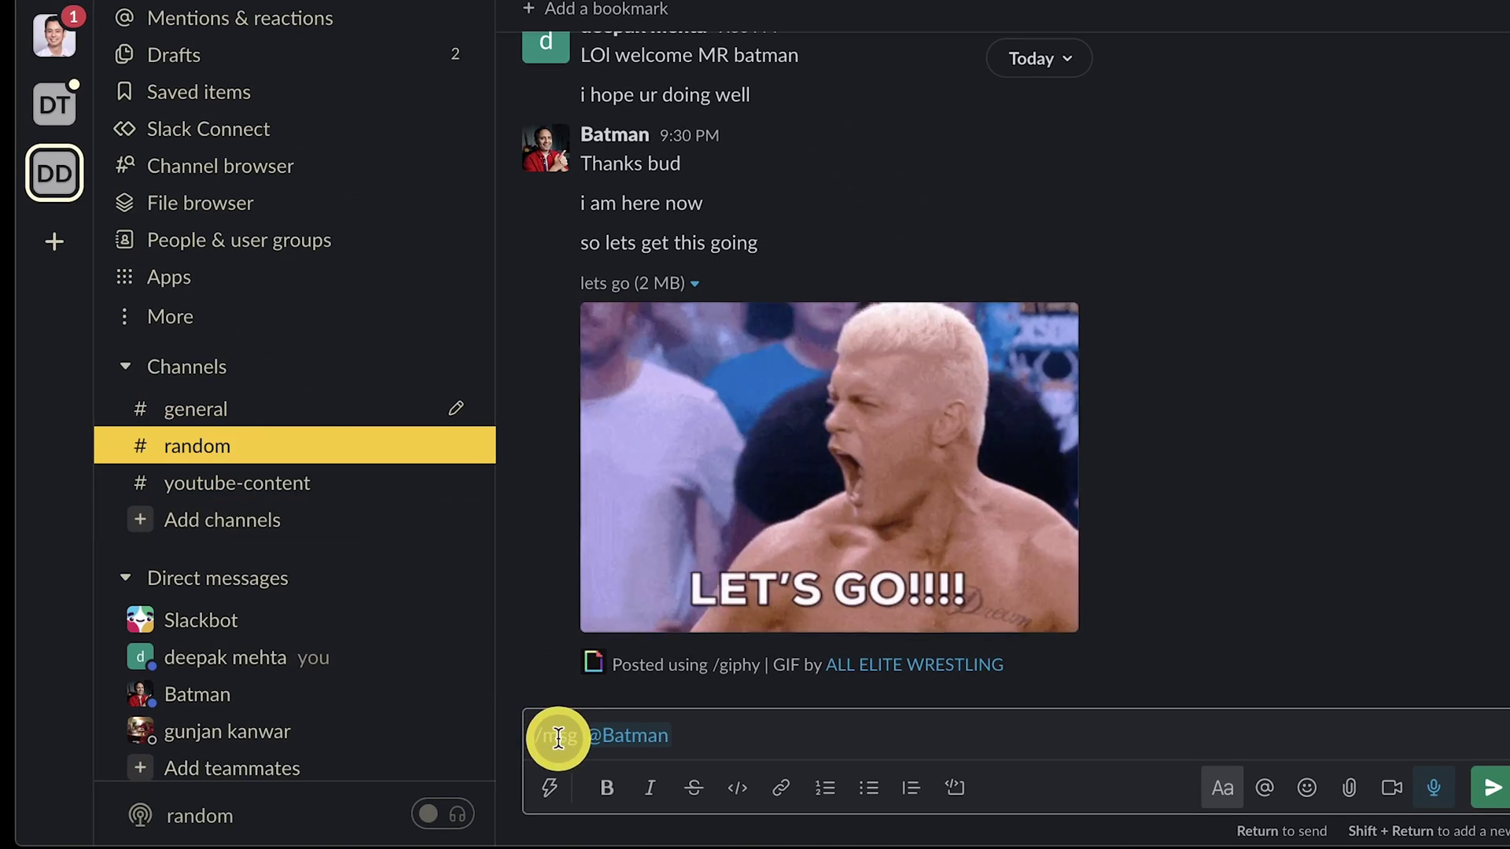
{"action": "left_click", "coordinate": [690, 741]}
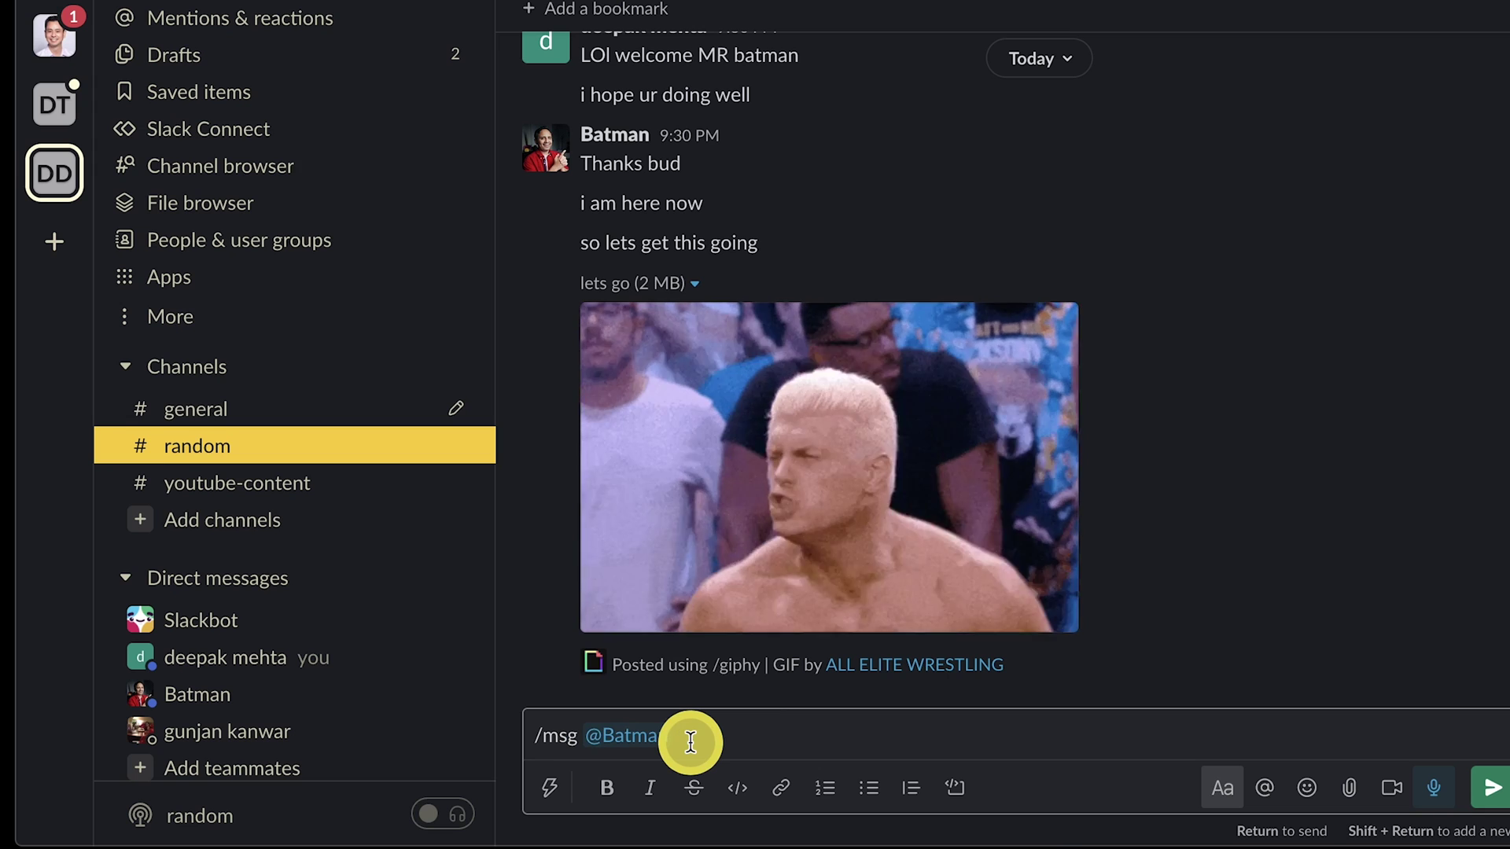
{"action": "scroll", "coordinate": [252, 691], "scroll_direction": "down", "scroll_amount": 2}
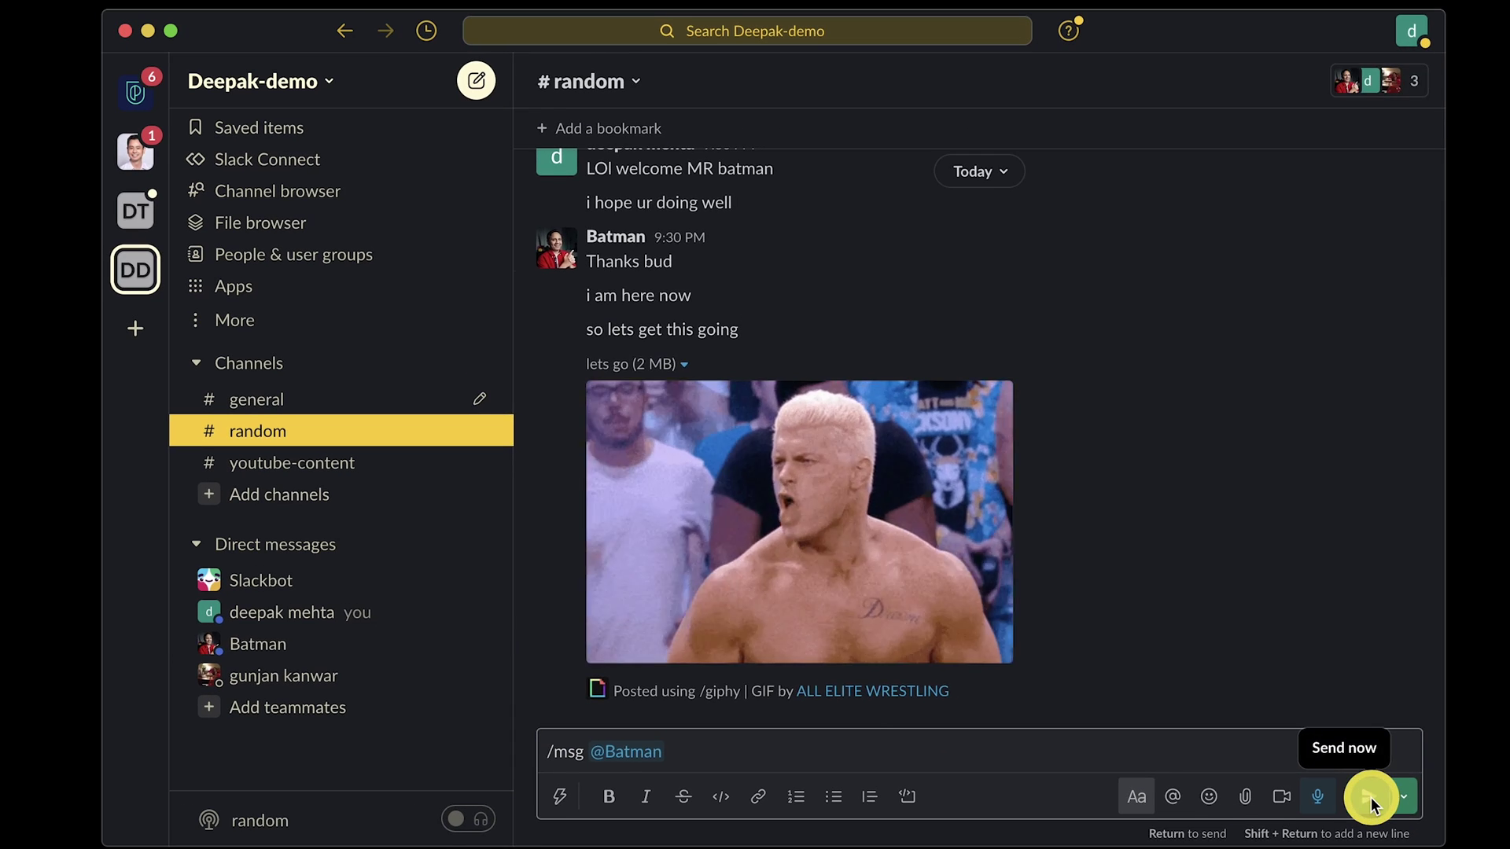
{"action": "left_click", "coordinate": [1492, 787]}
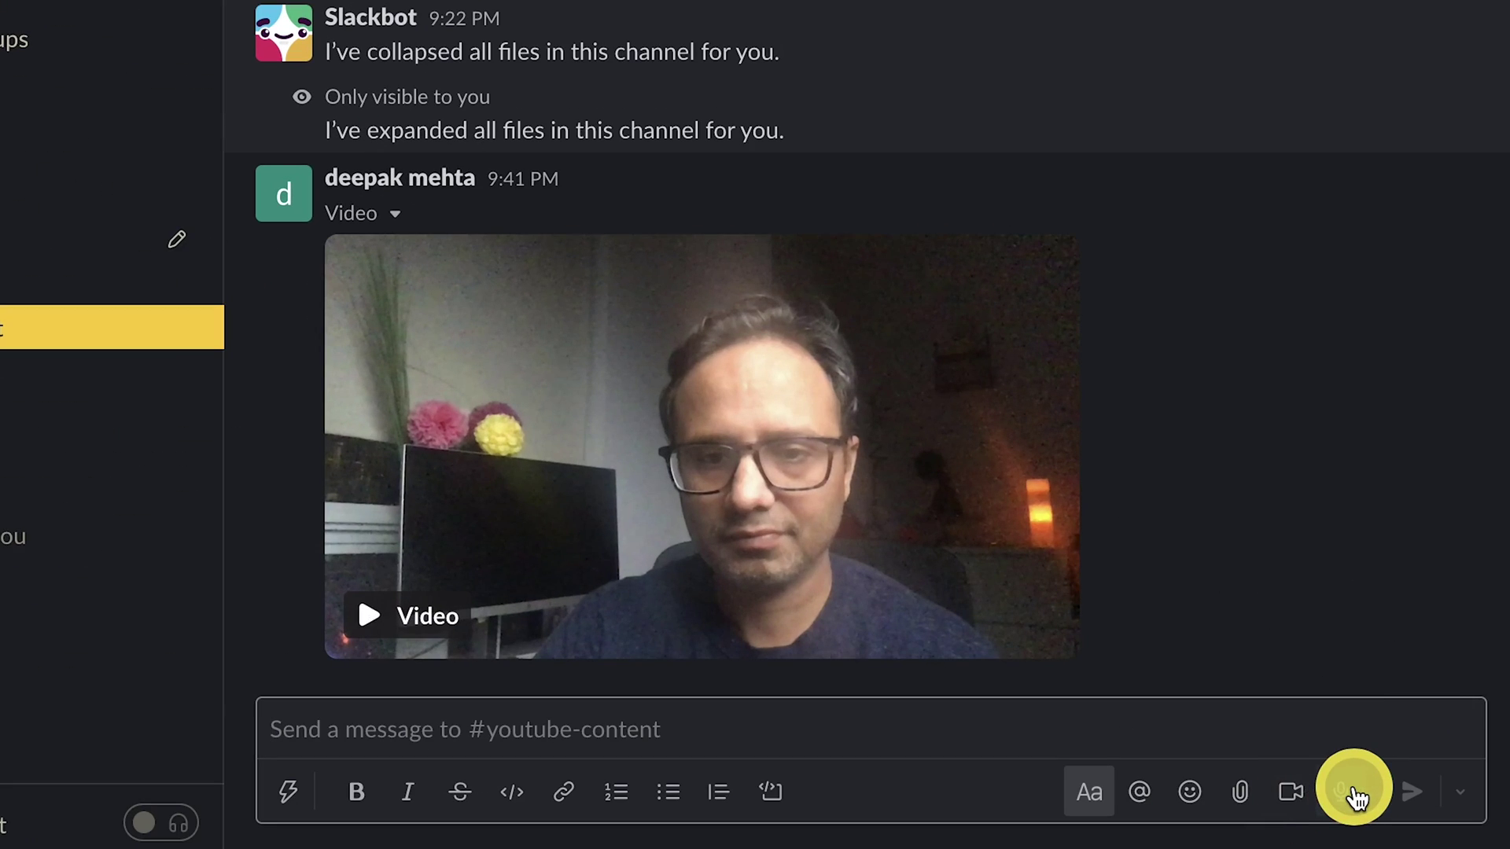
Step: Open the video clip recorder from the message composer's camera button
{"action": "mouse_move", "coordinate": [891, 494]}
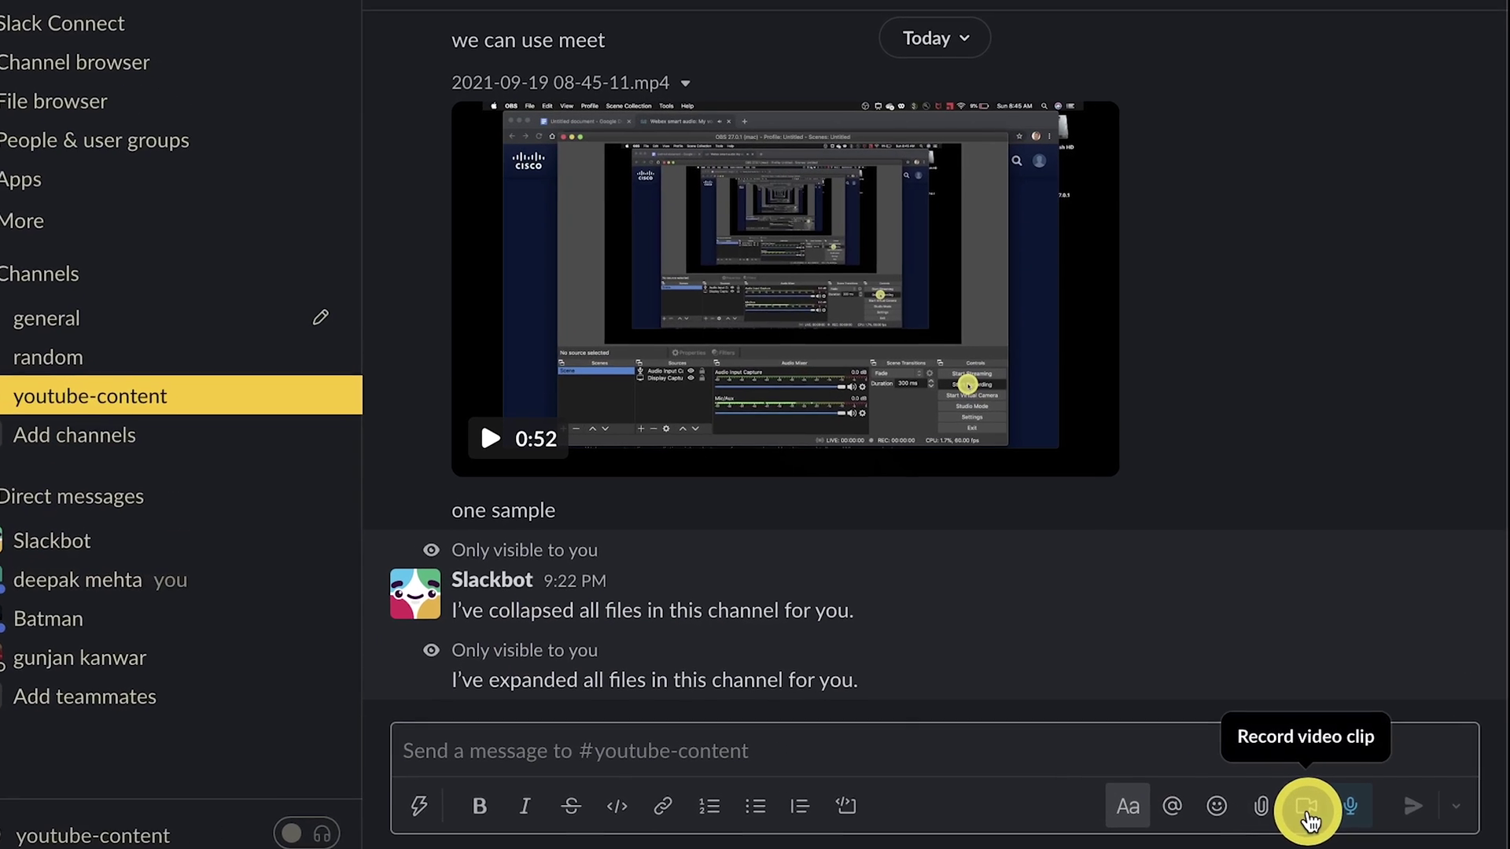
{"action": "left_click", "coordinate": [1308, 813]}
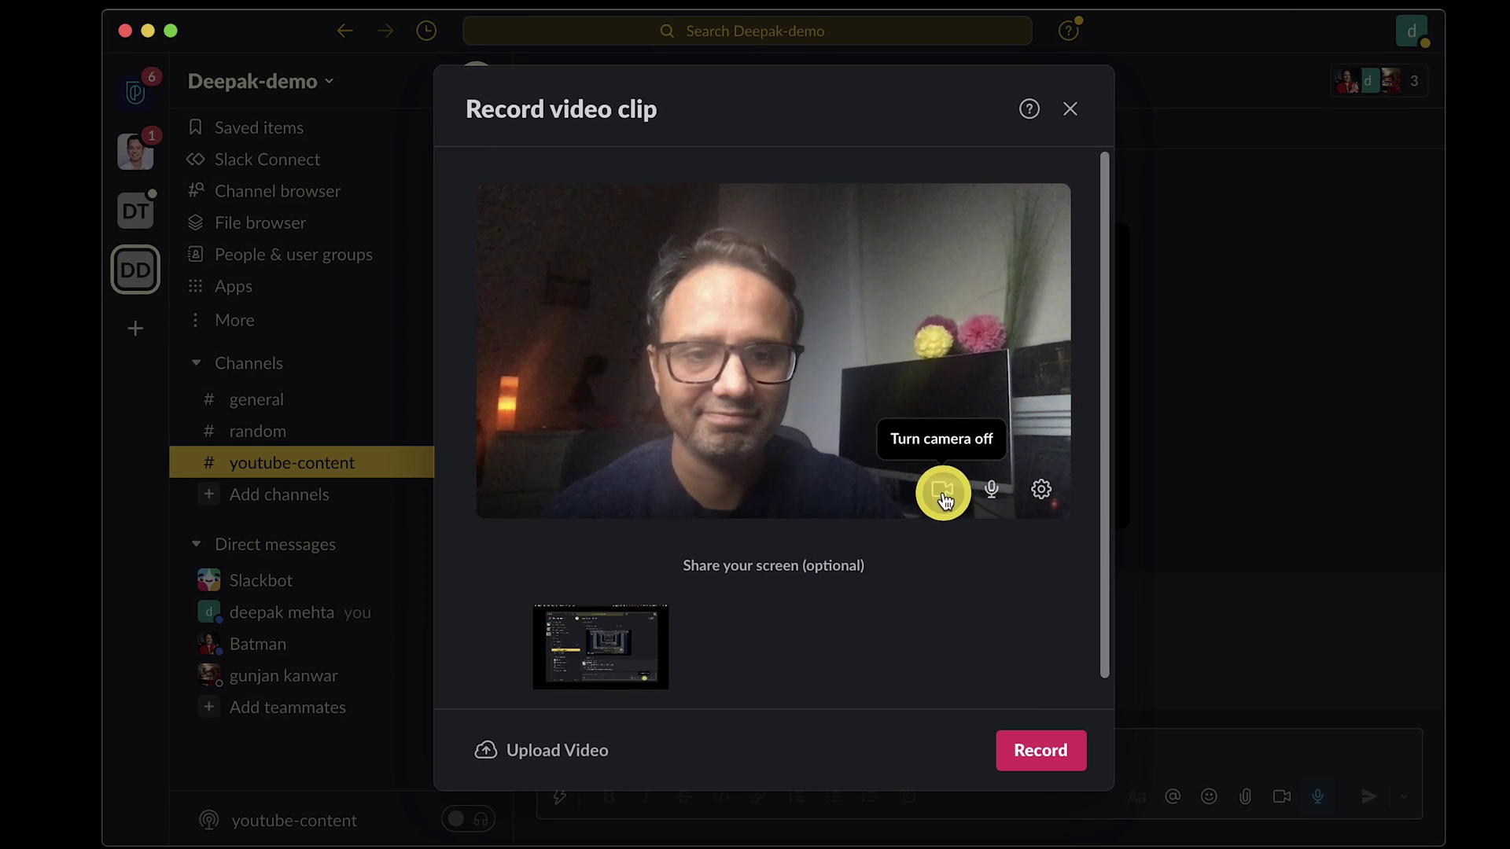
Step: Check the camera and microphone settings unchanged, then open and cancel the Upload Video file picker
{"action": "left_click", "coordinate": [1041, 491]}
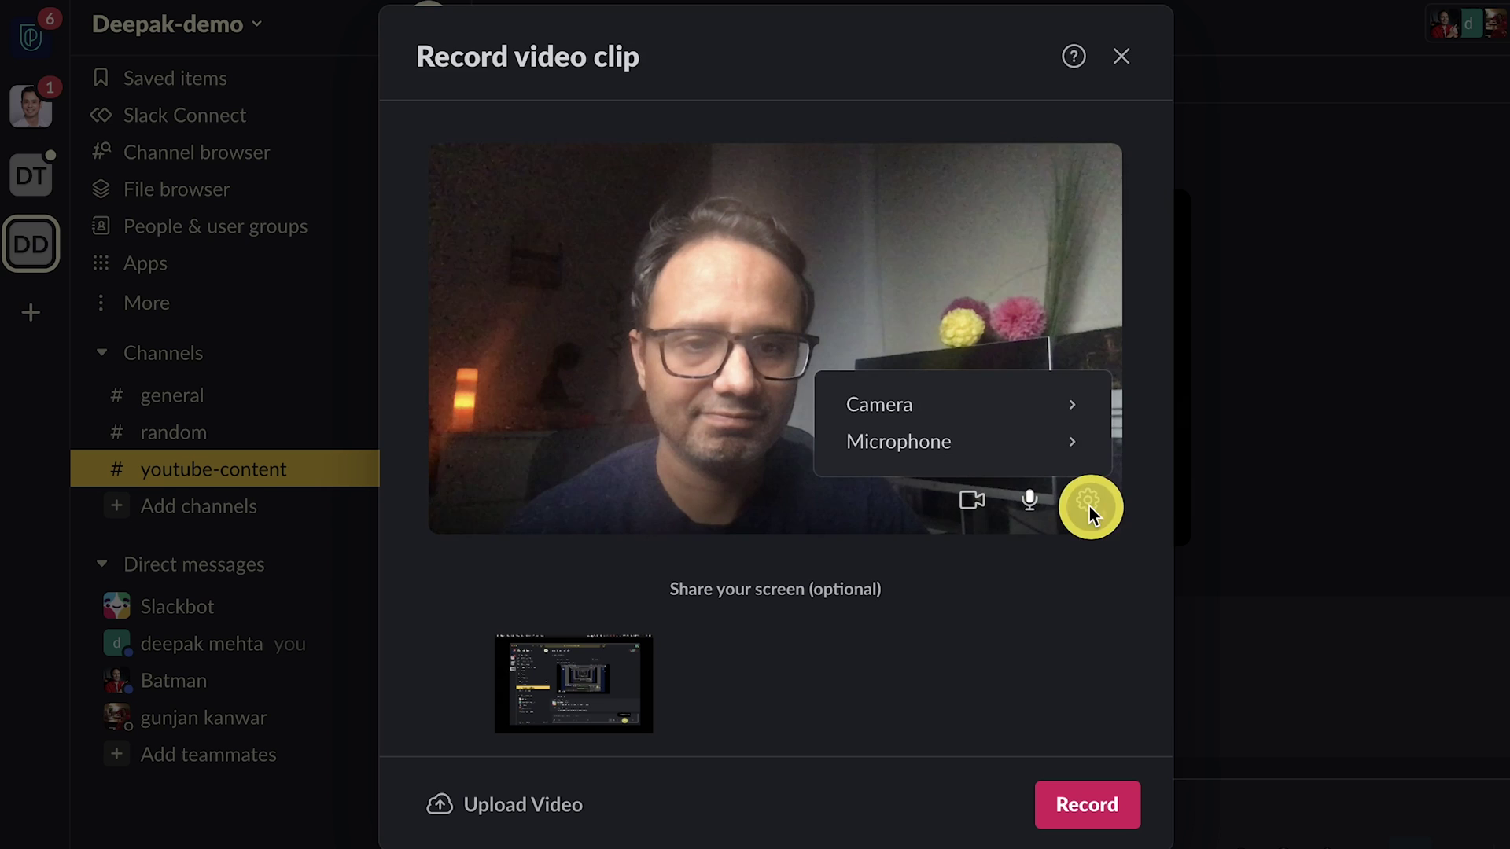
{"action": "mouse_move", "coordinate": [886, 409]}
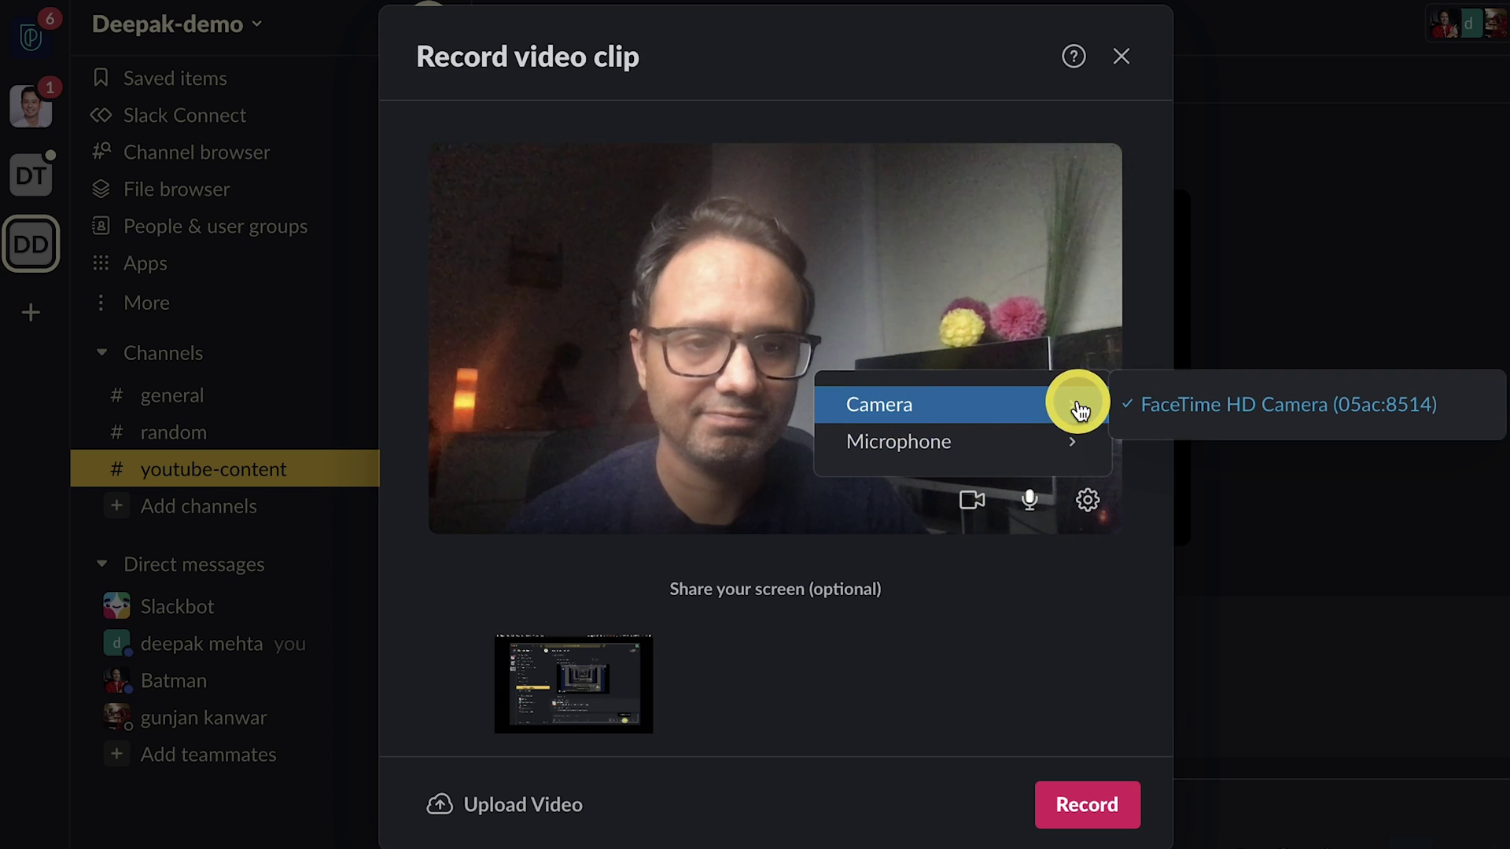
{"action": "mouse_move", "coordinate": [974, 441]}
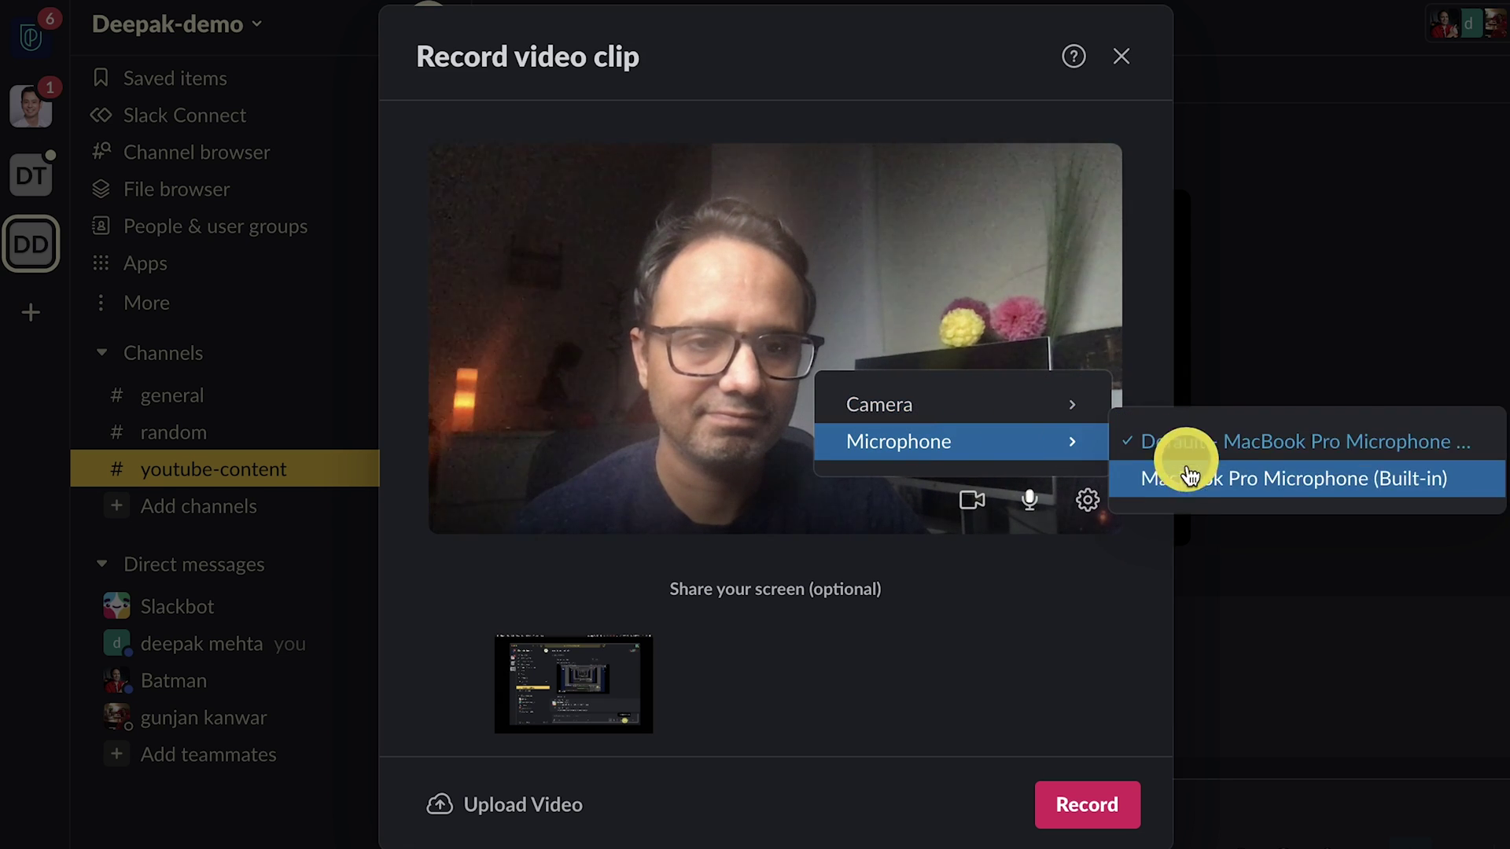
{"action": "left_click", "coordinate": [1065, 590]}
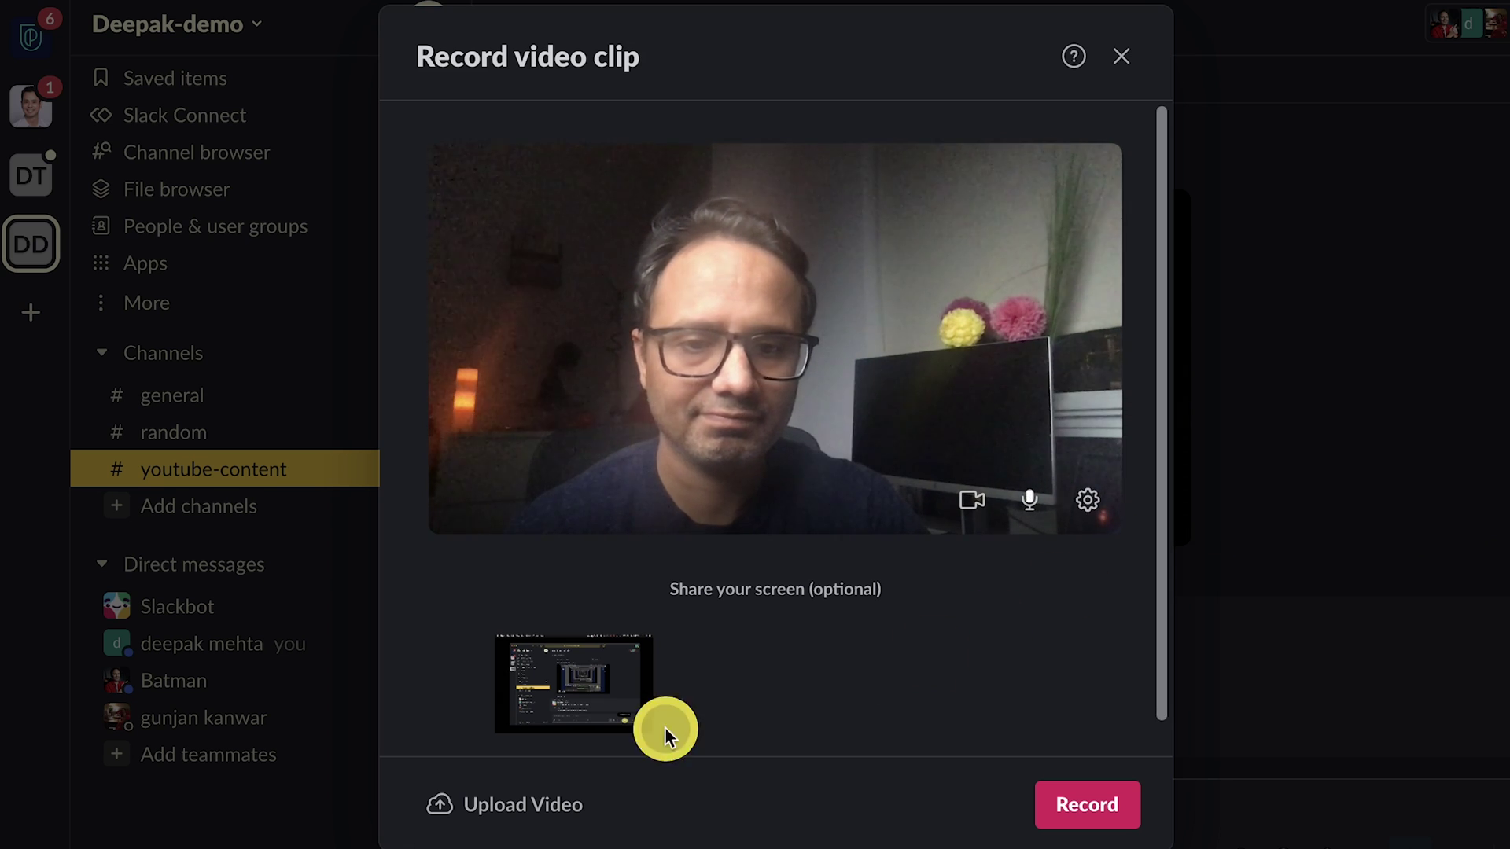
{"action": "left_click", "coordinate": [495, 813]}
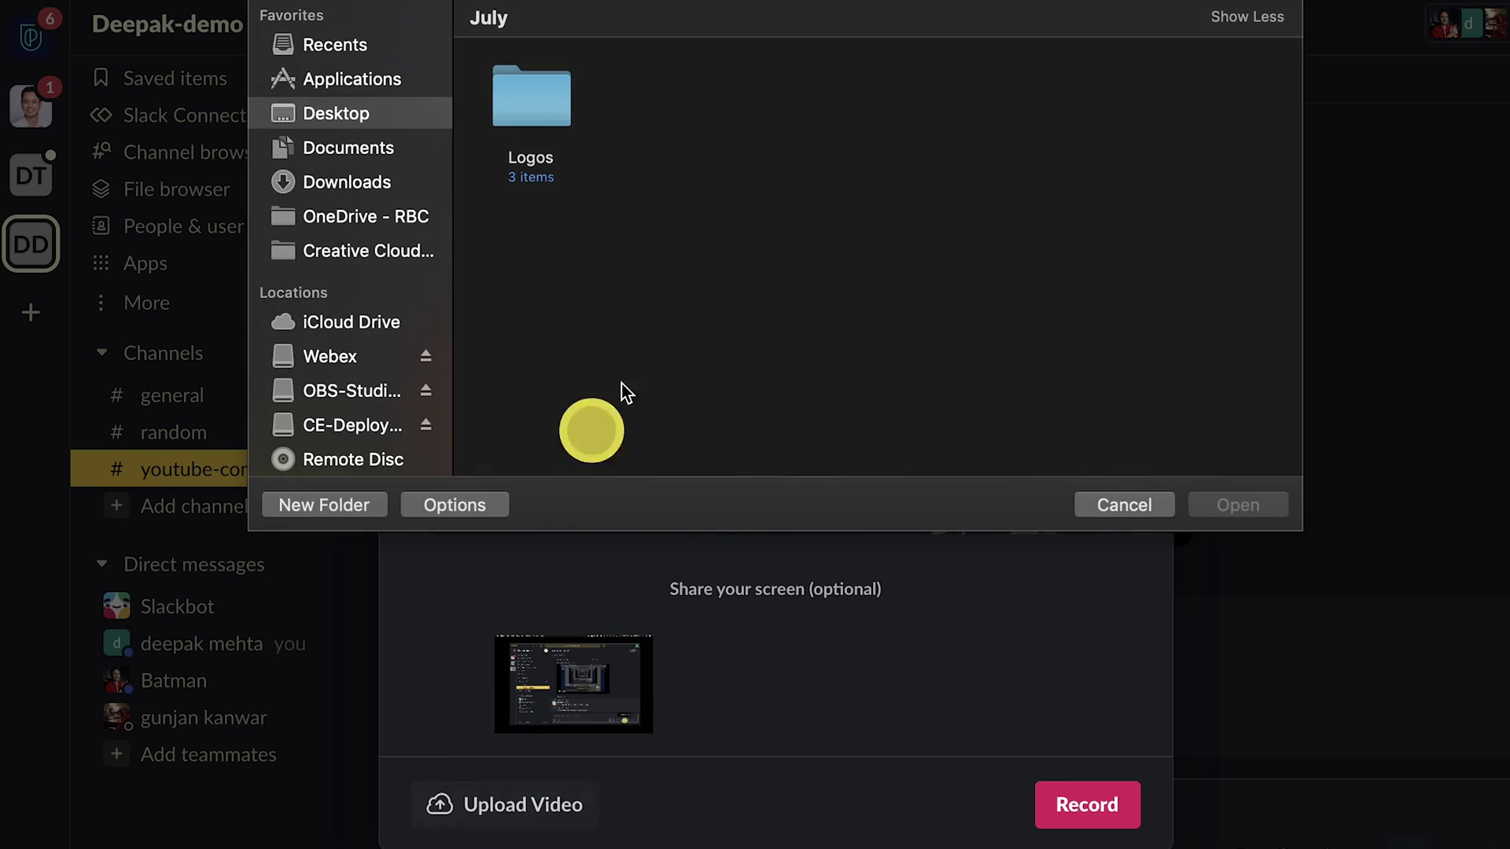
{"action": "left_click", "coordinate": [1110, 496]}
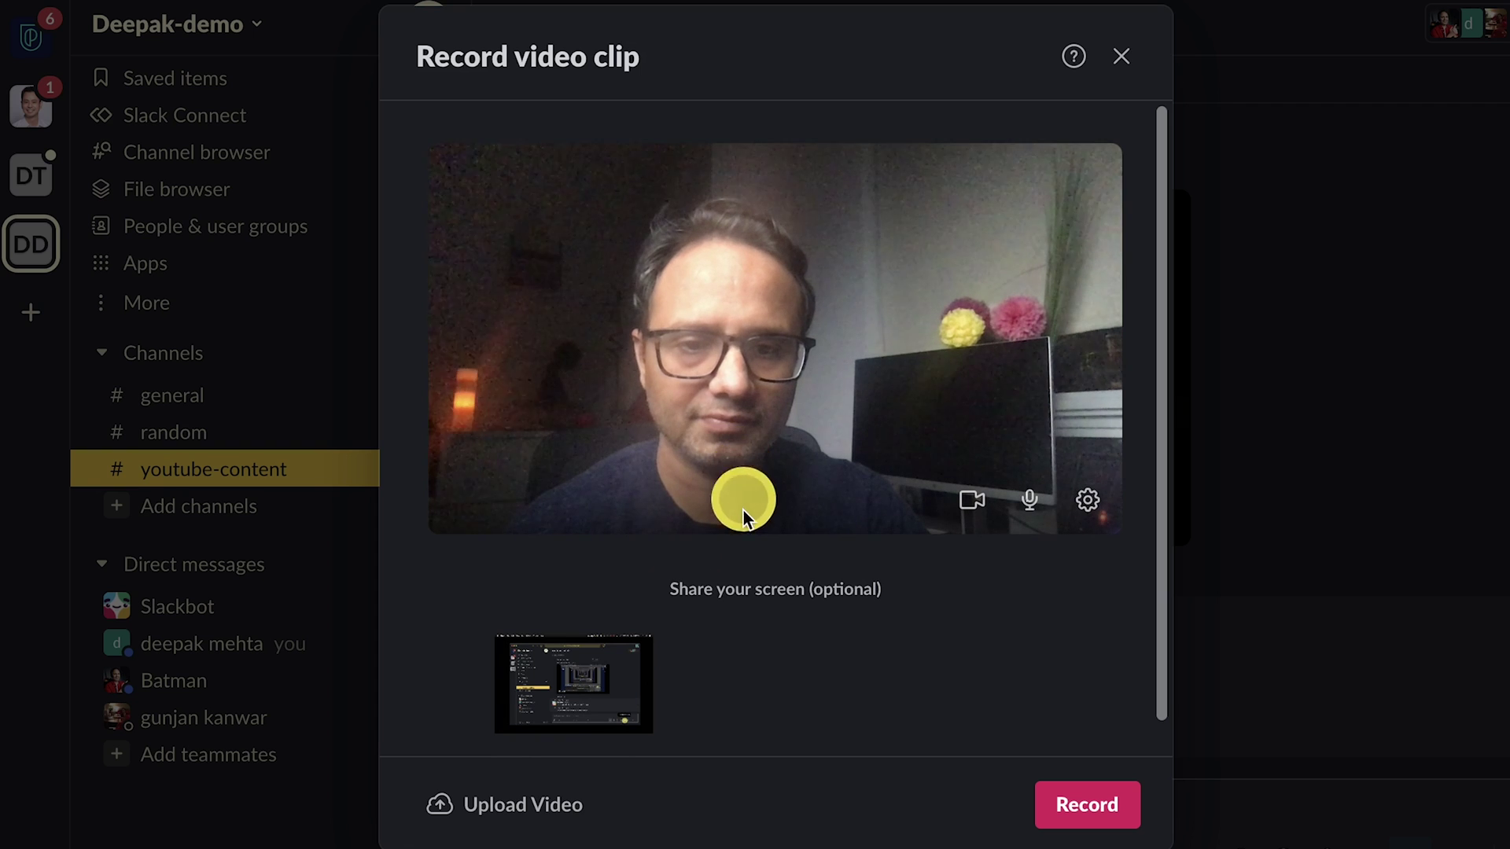
Step: Record a 10-second clip sharing the entire screen and post it to #youtube-content
{"action": "left_click", "coordinate": [1089, 808]}
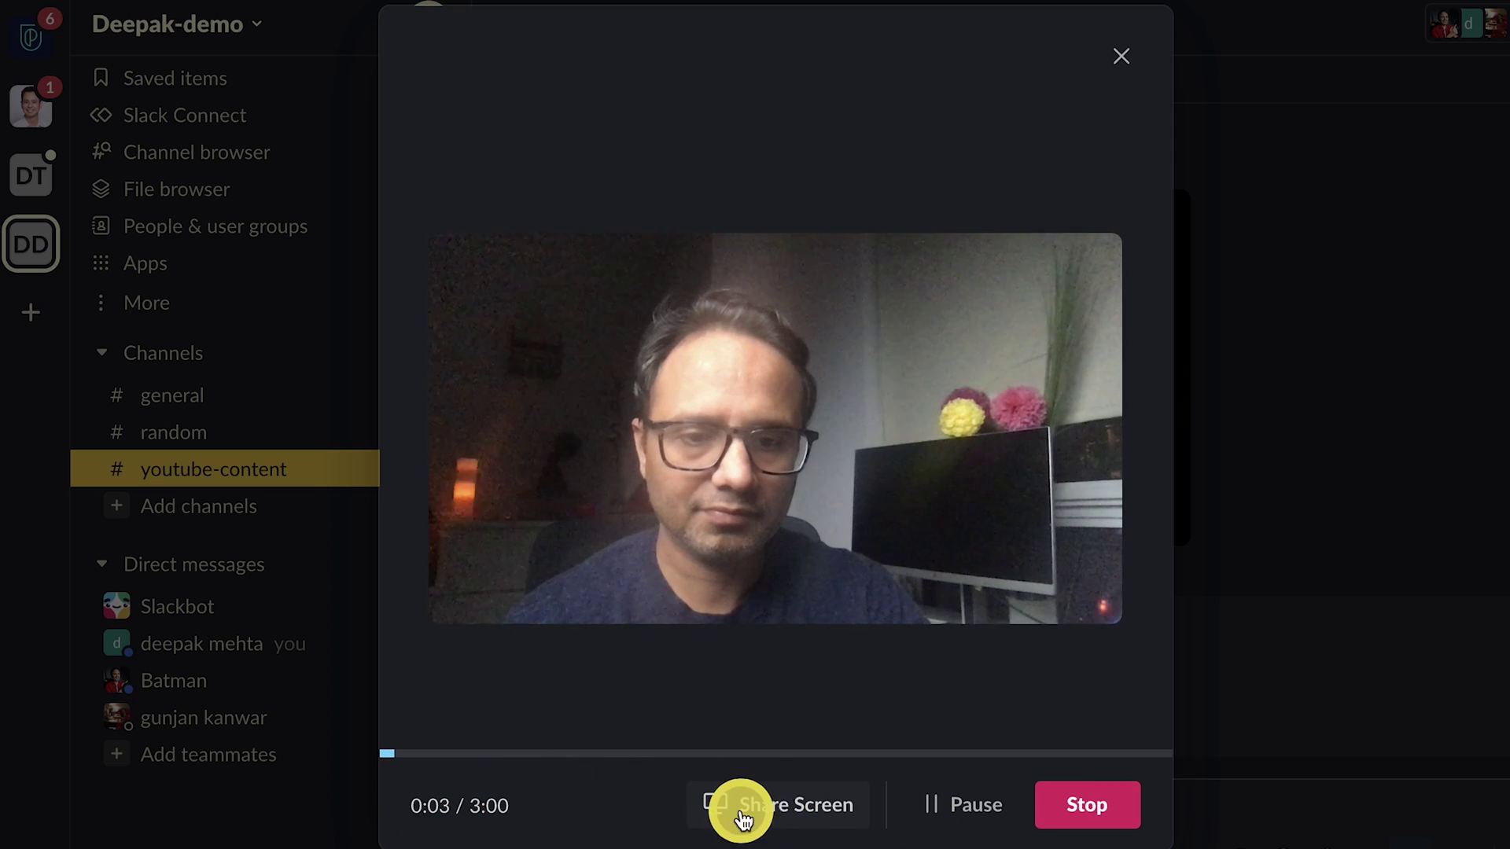
{"action": "left_click", "coordinate": [791, 815]}
{"action": "left_click", "coordinate": [588, 714]}
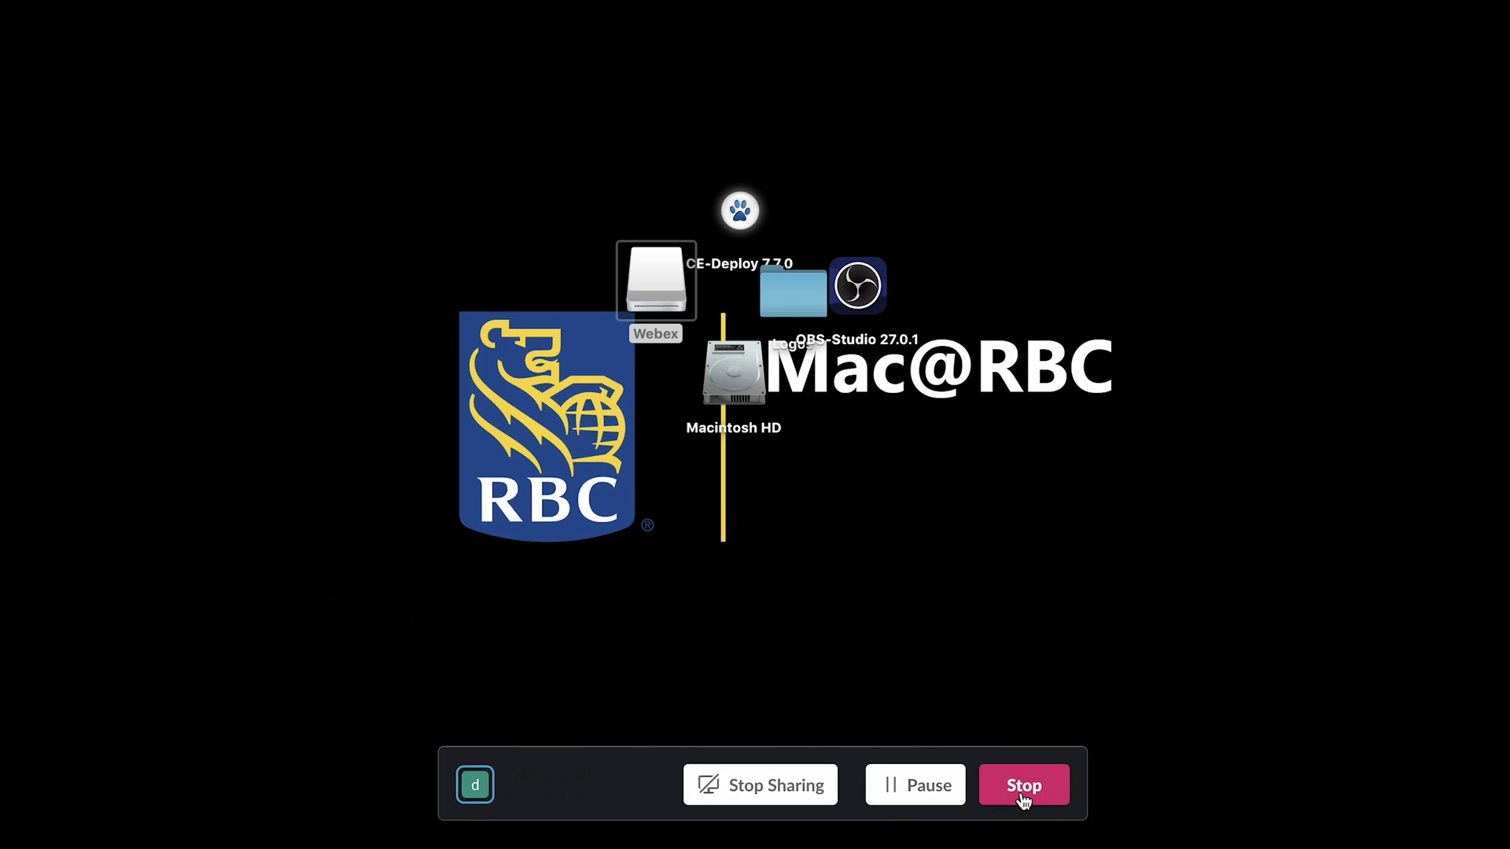
{"action": "left_click", "coordinate": [1011, 781]}
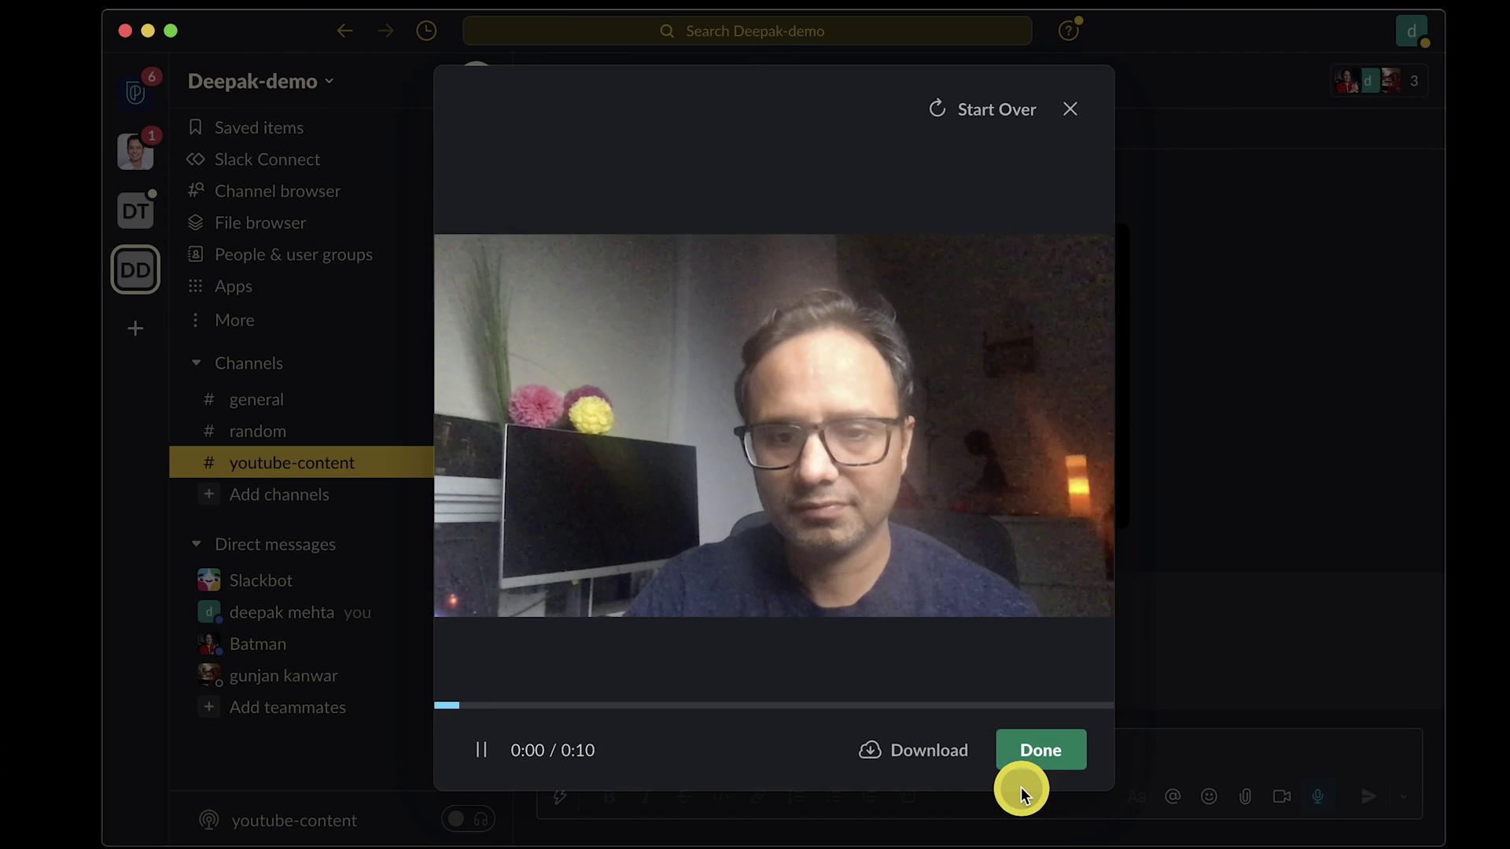
{"action": "left_click", "coordinate": [1036, 748]}
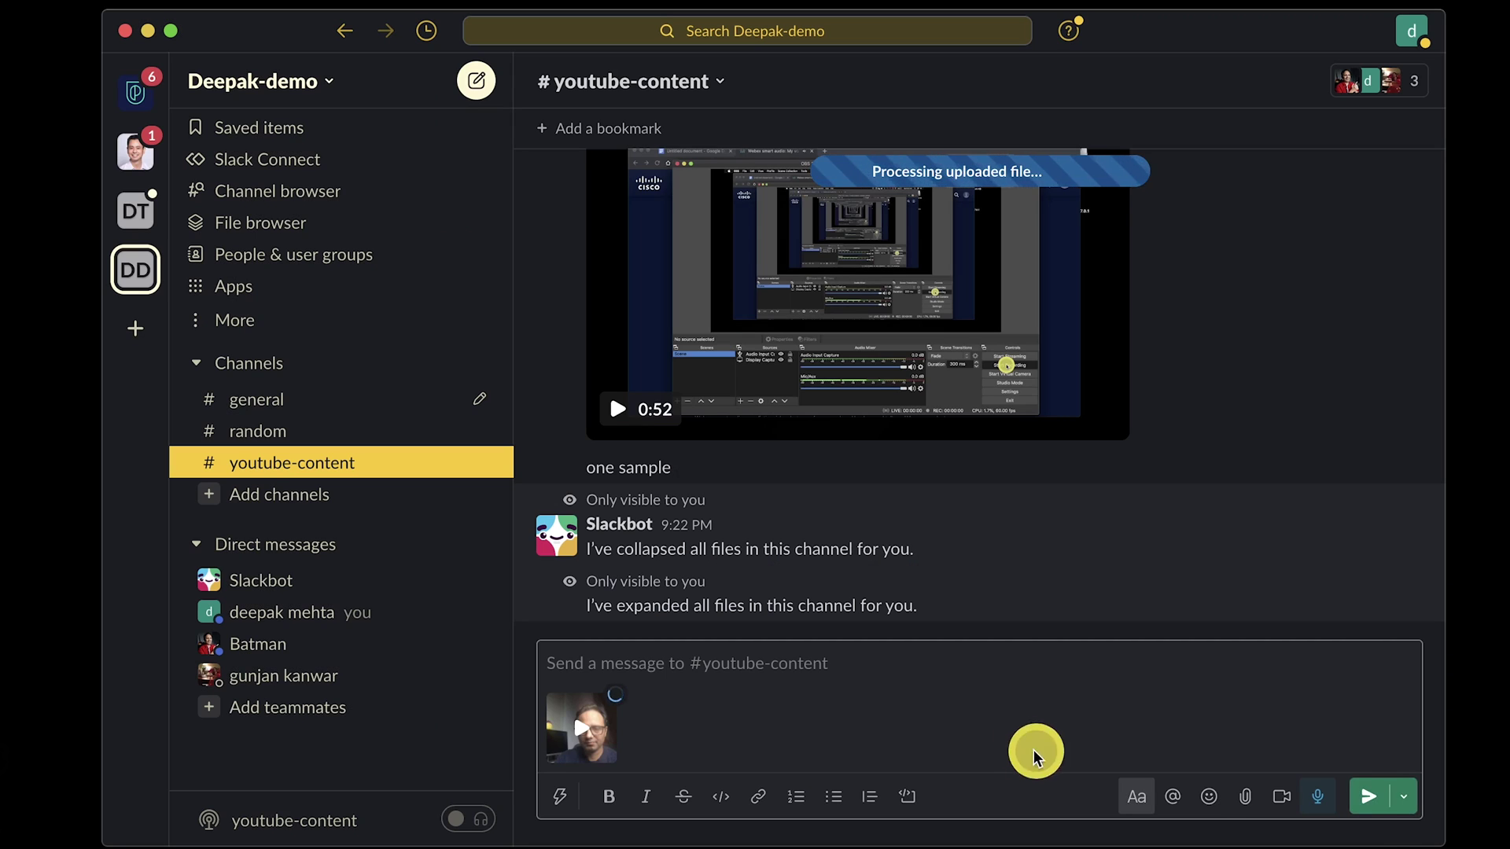
{"action": "left_click", "coordinate": [1377, 809]}
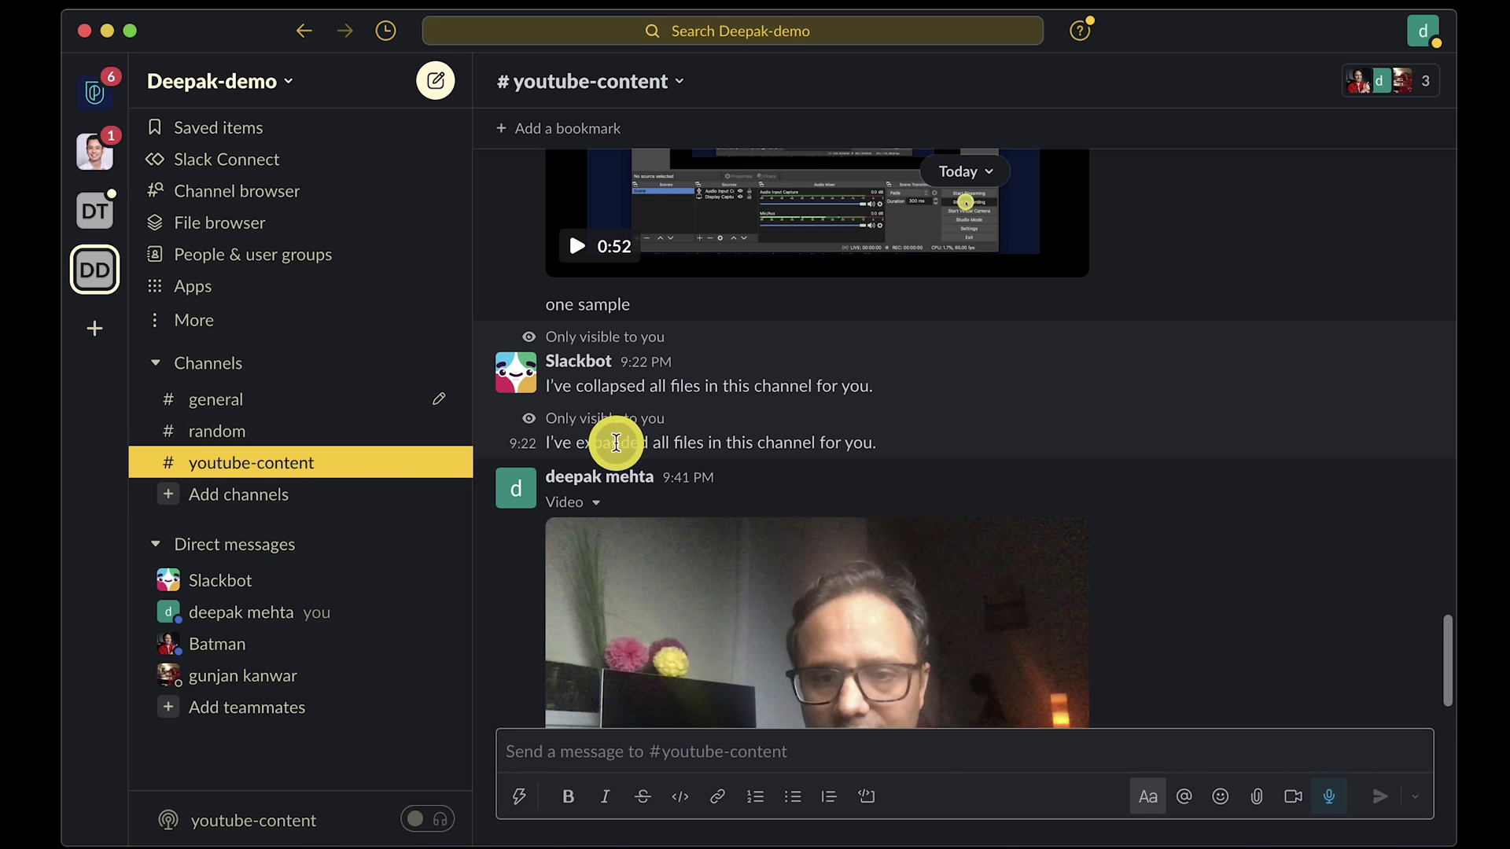
{"action": "scroll", "coordinate": [623, 465], "scroll_direction": "down", "scroll_amount": 3}
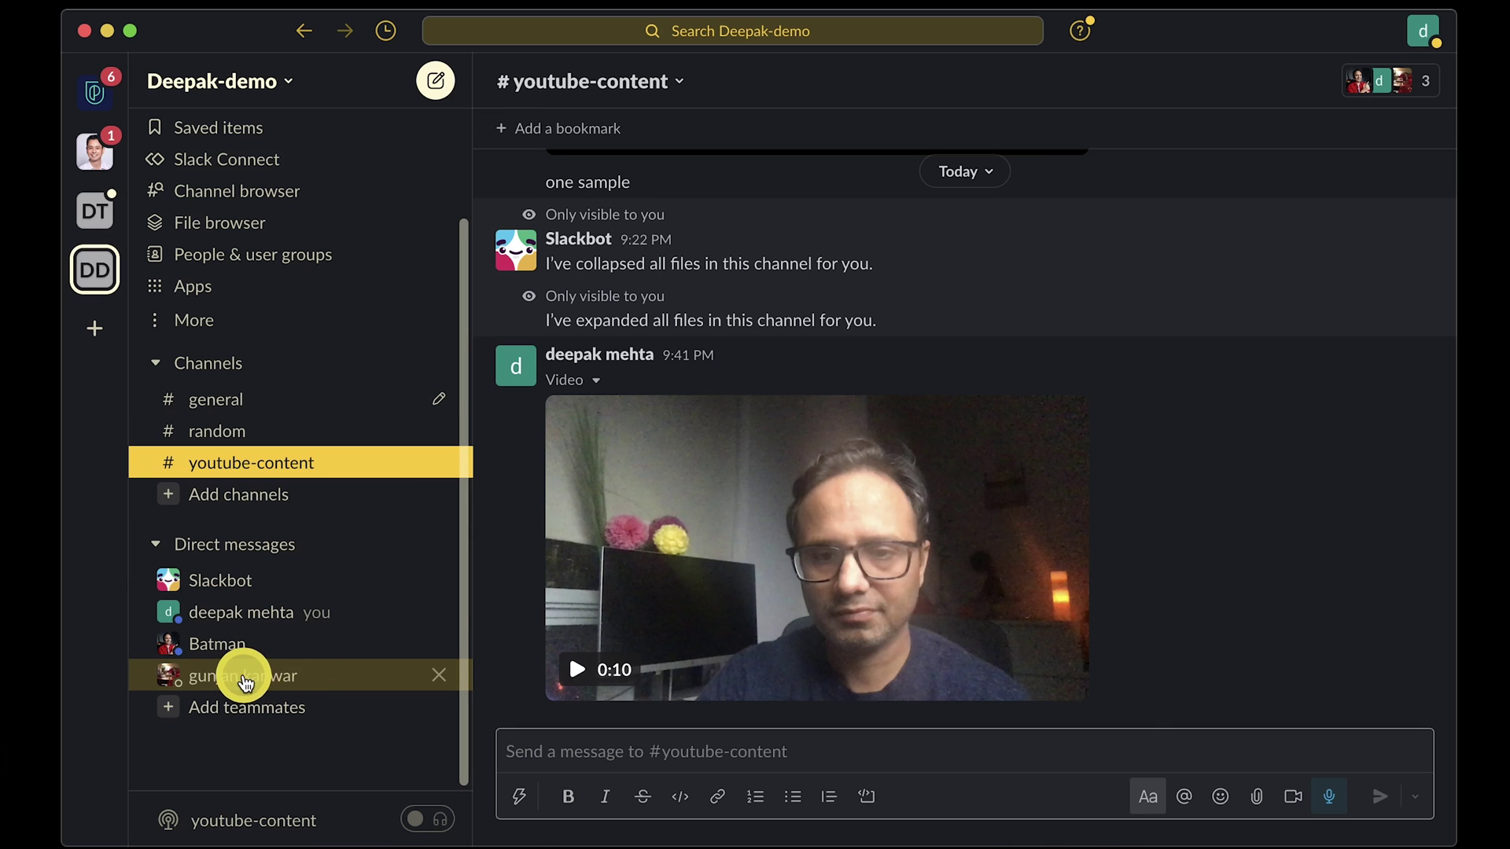
Step: Ctrl-click the teammate's DM to open it beside #youtube-content and drag its panel wider
{"action": "key", "text": "super"}
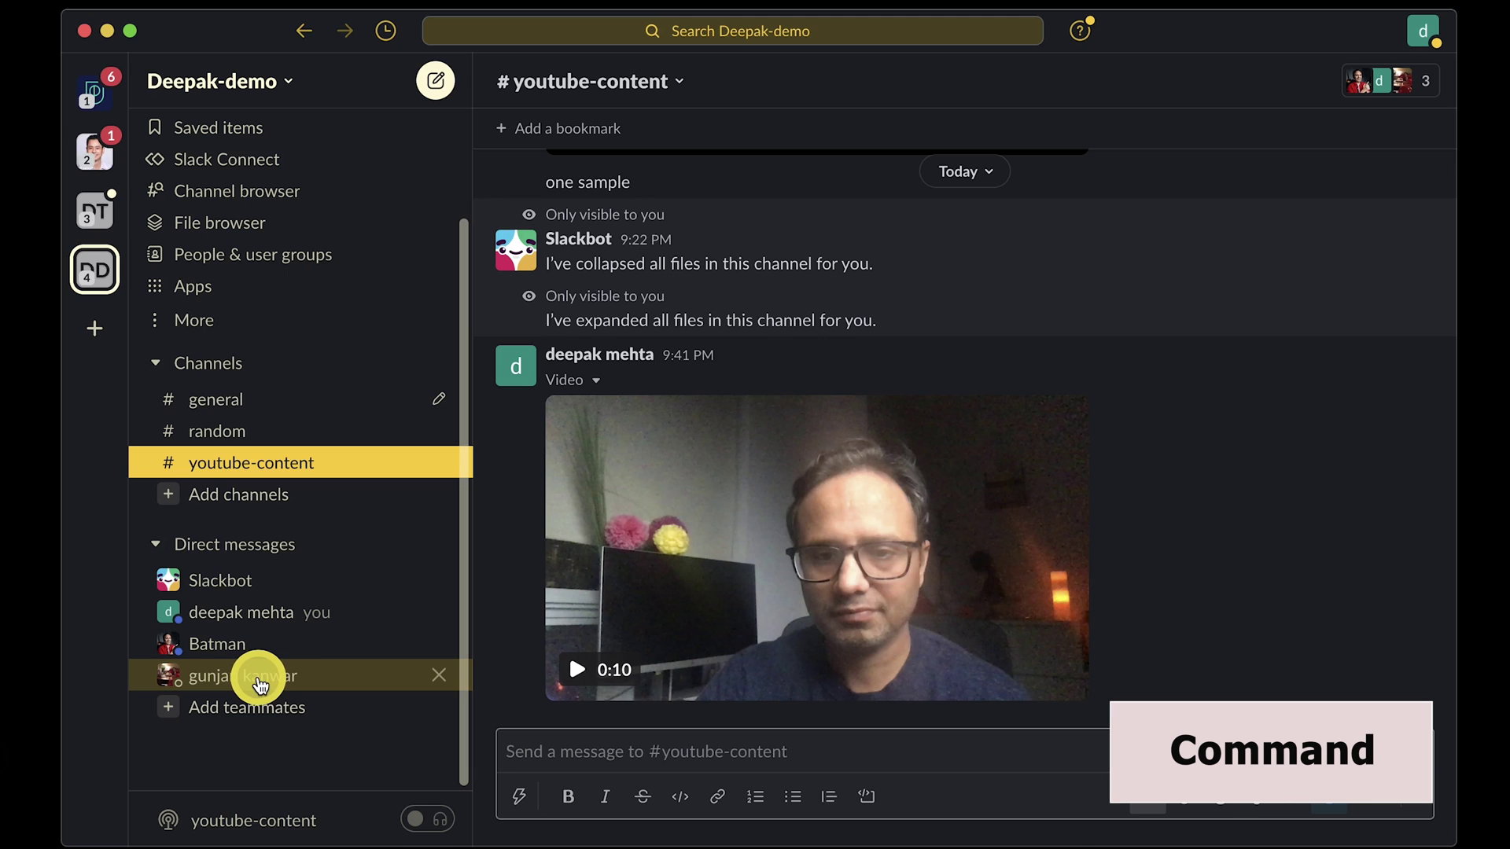
{"action": "key", "text": "ctrl"}
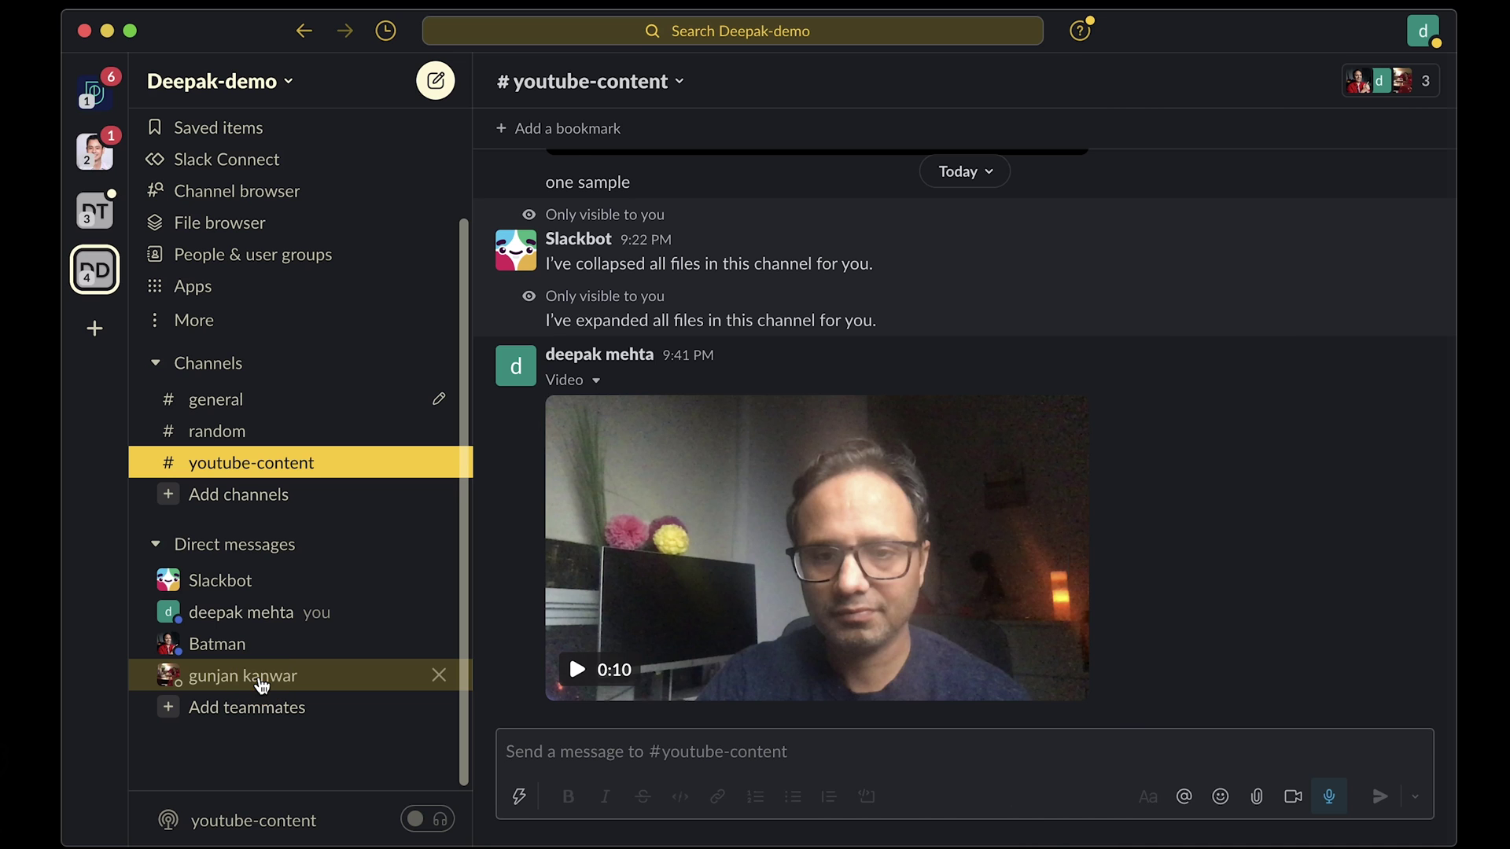
{"action": "left_click", "coordinate": [262, 687], "text": "shift"}
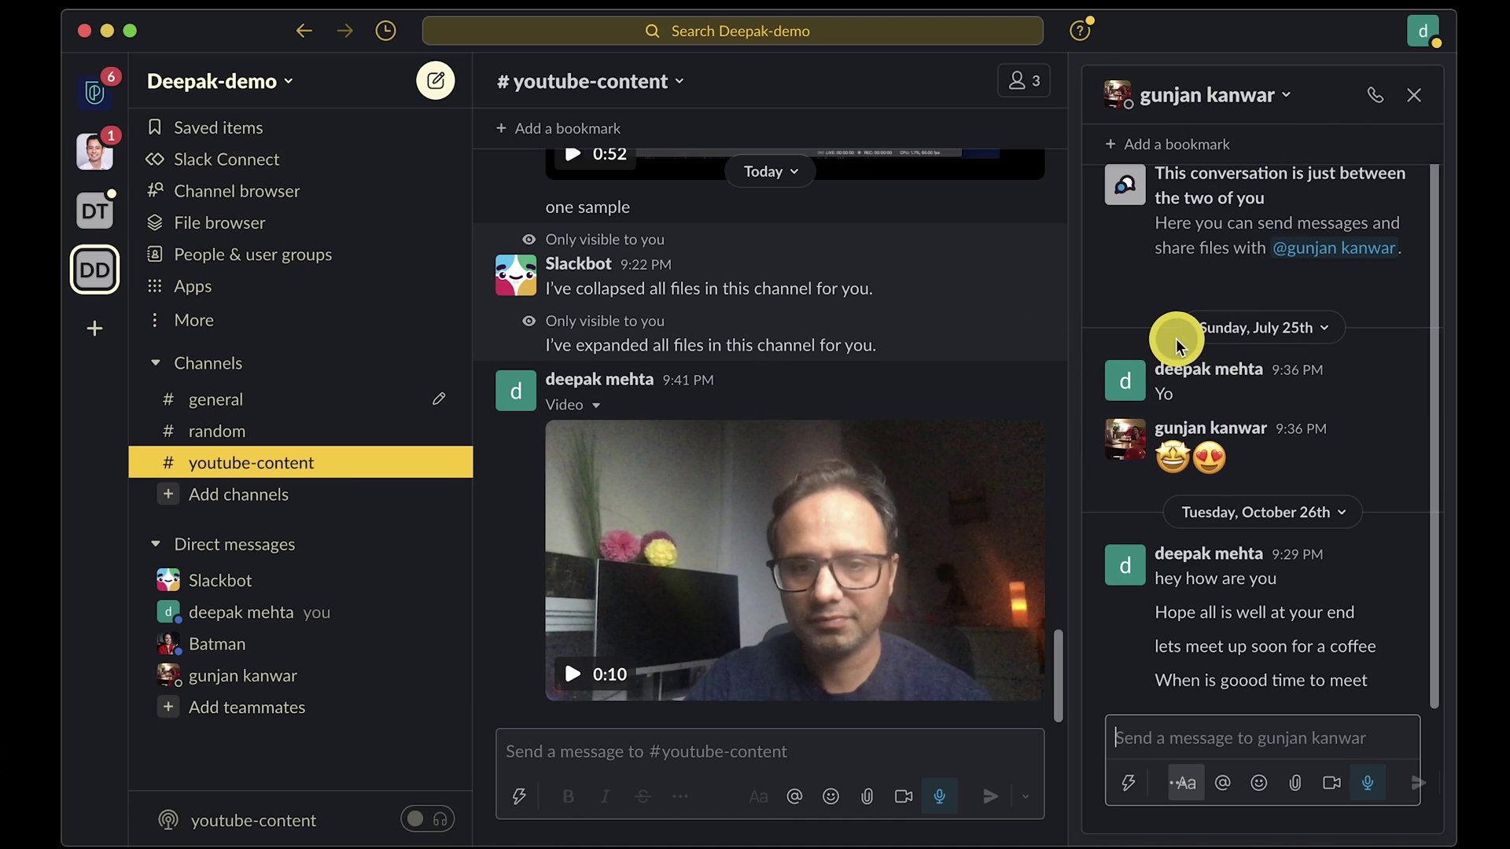
{"action": "left_click_drag", "start_coordinate": [1069, 342], "coordinate": [1012, 363]}
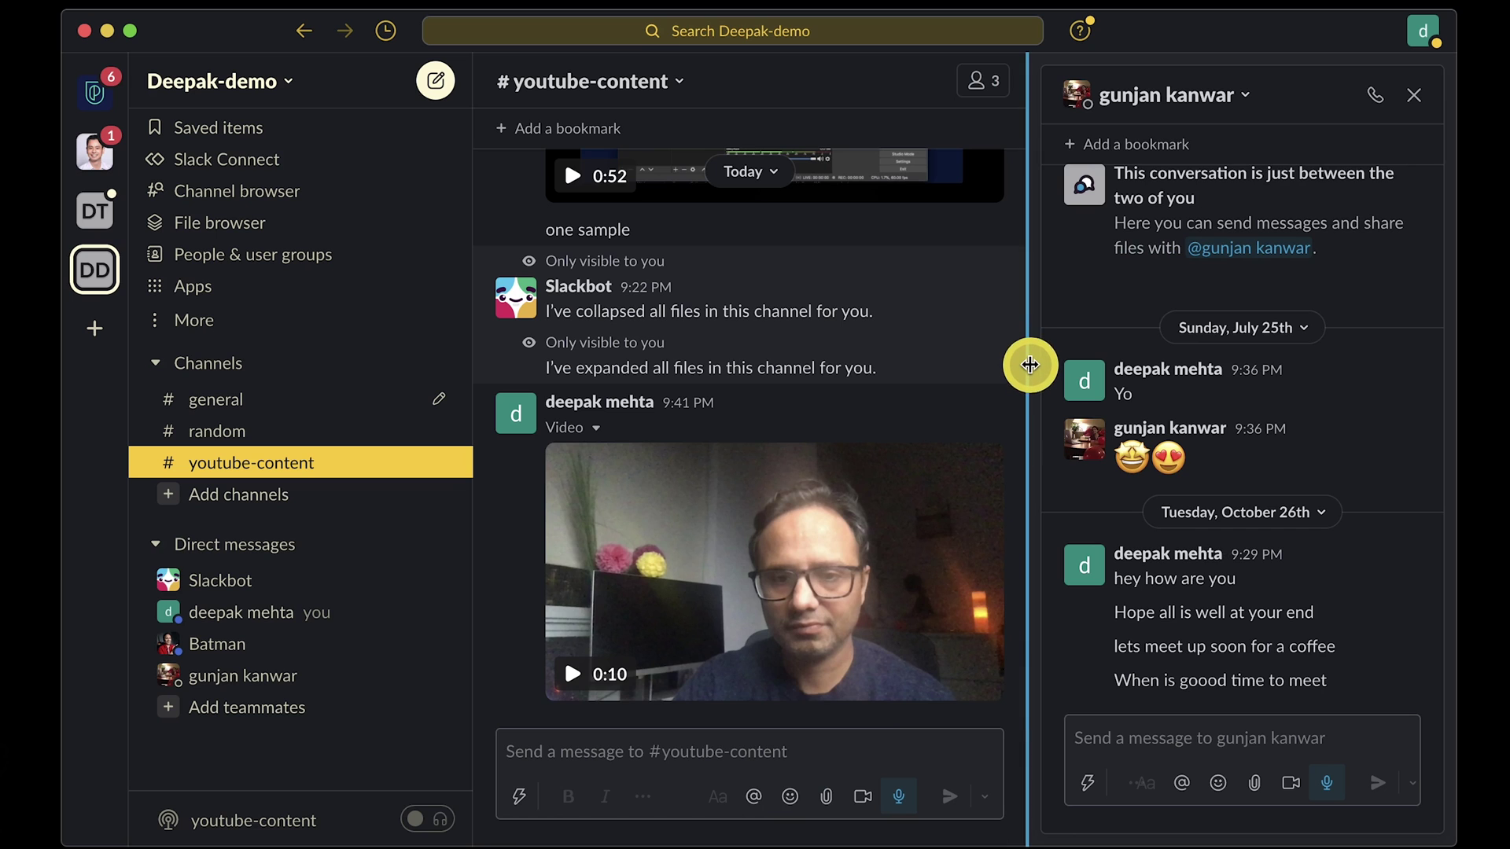
{"action": "left_click_drag", "start_coordinate": [1030, 371], "coordinate": [1028, 372]}
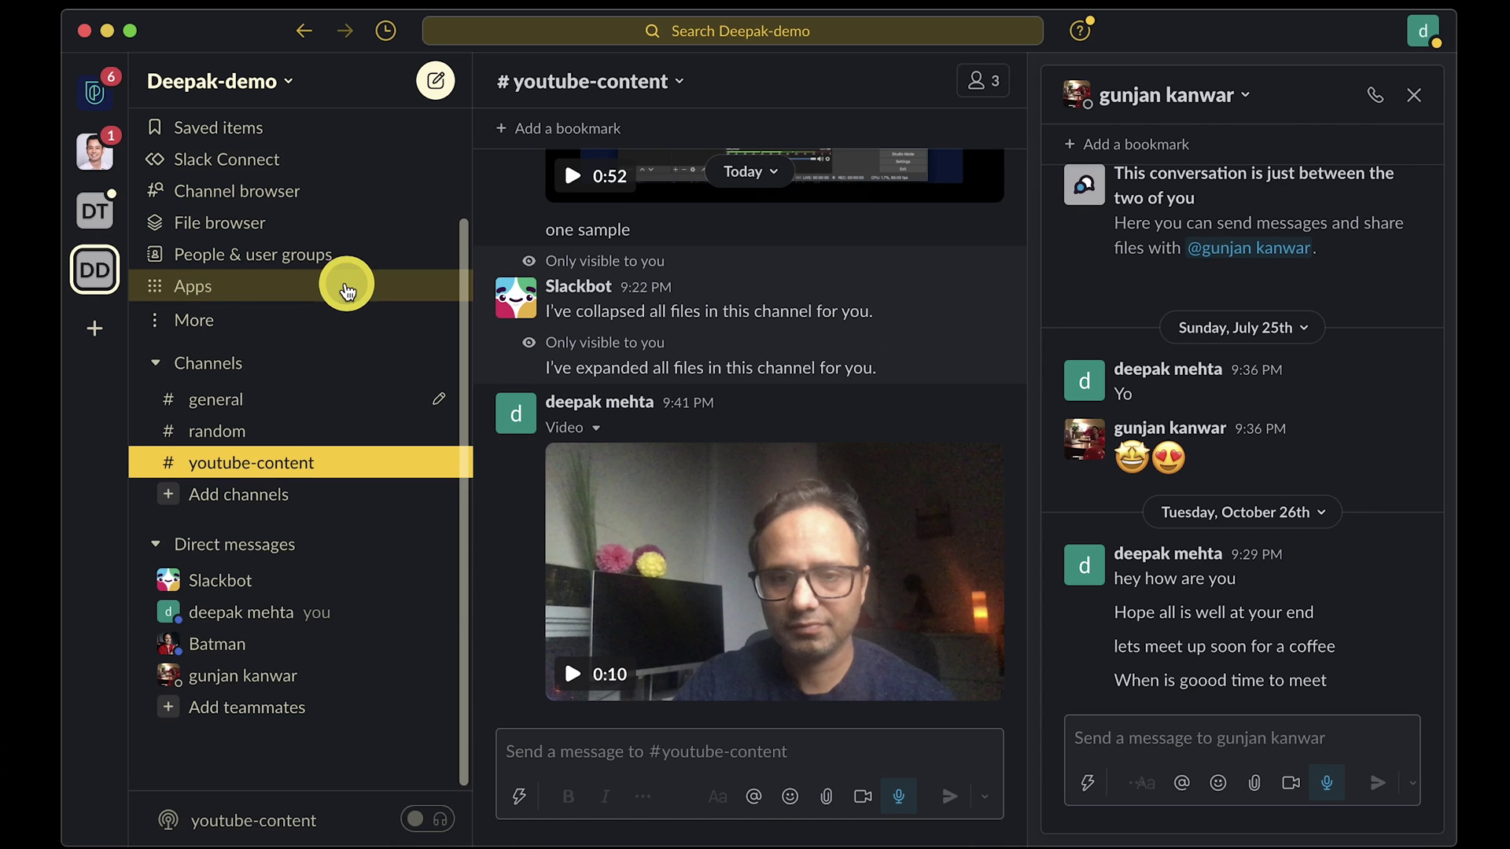
Step: Show Mentions & reactions, Saved items, File browser, then Apps in the side panel
{"action": "scroll", "coordinate": [347, 283], "scroll_direction": "up", "scroll_amount": 3}
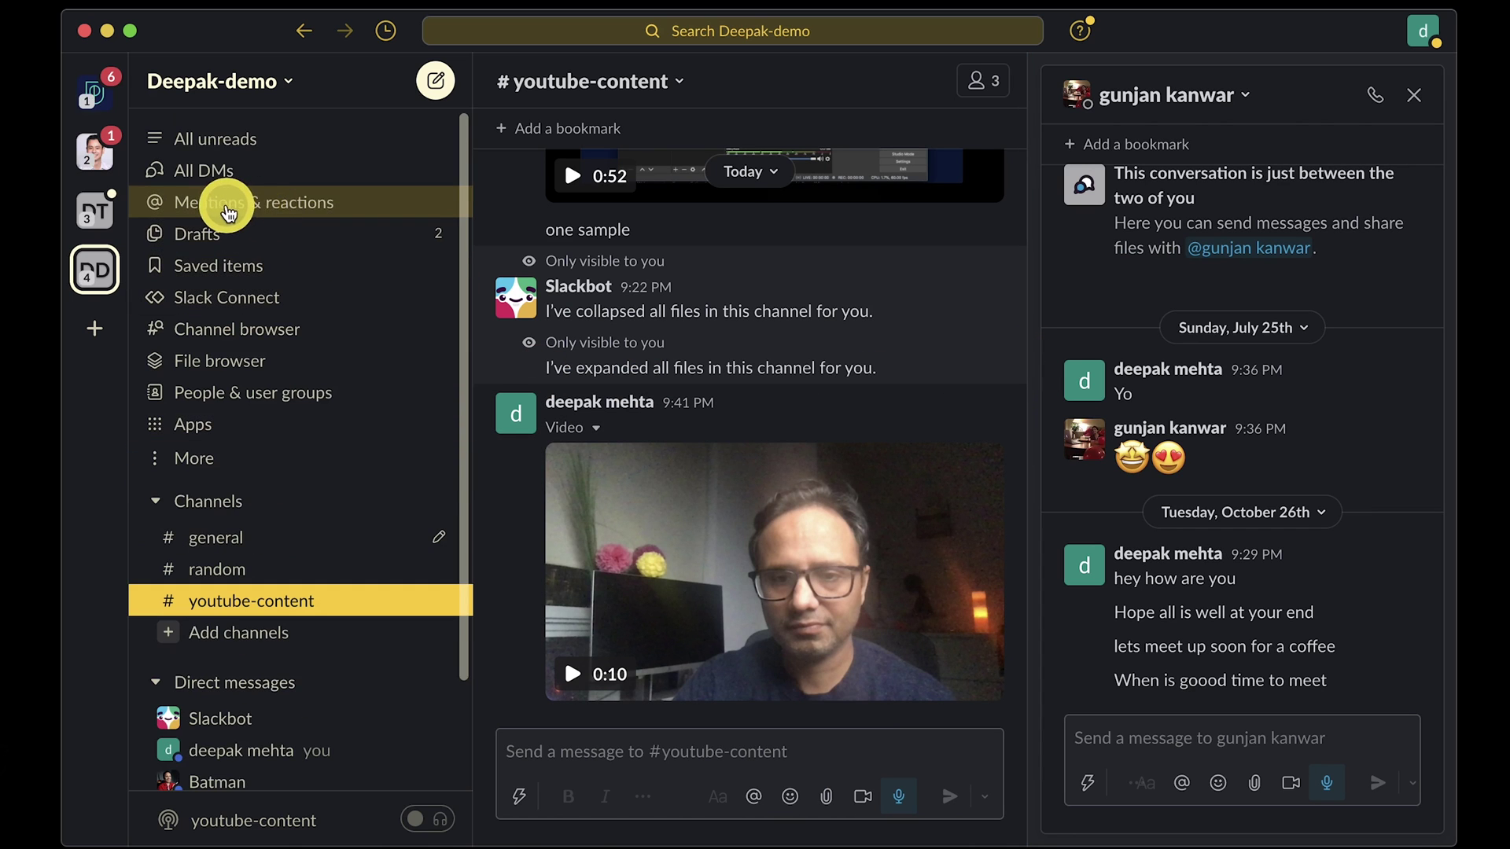
{"action": "left_click", "coordinate": [252, 214]}
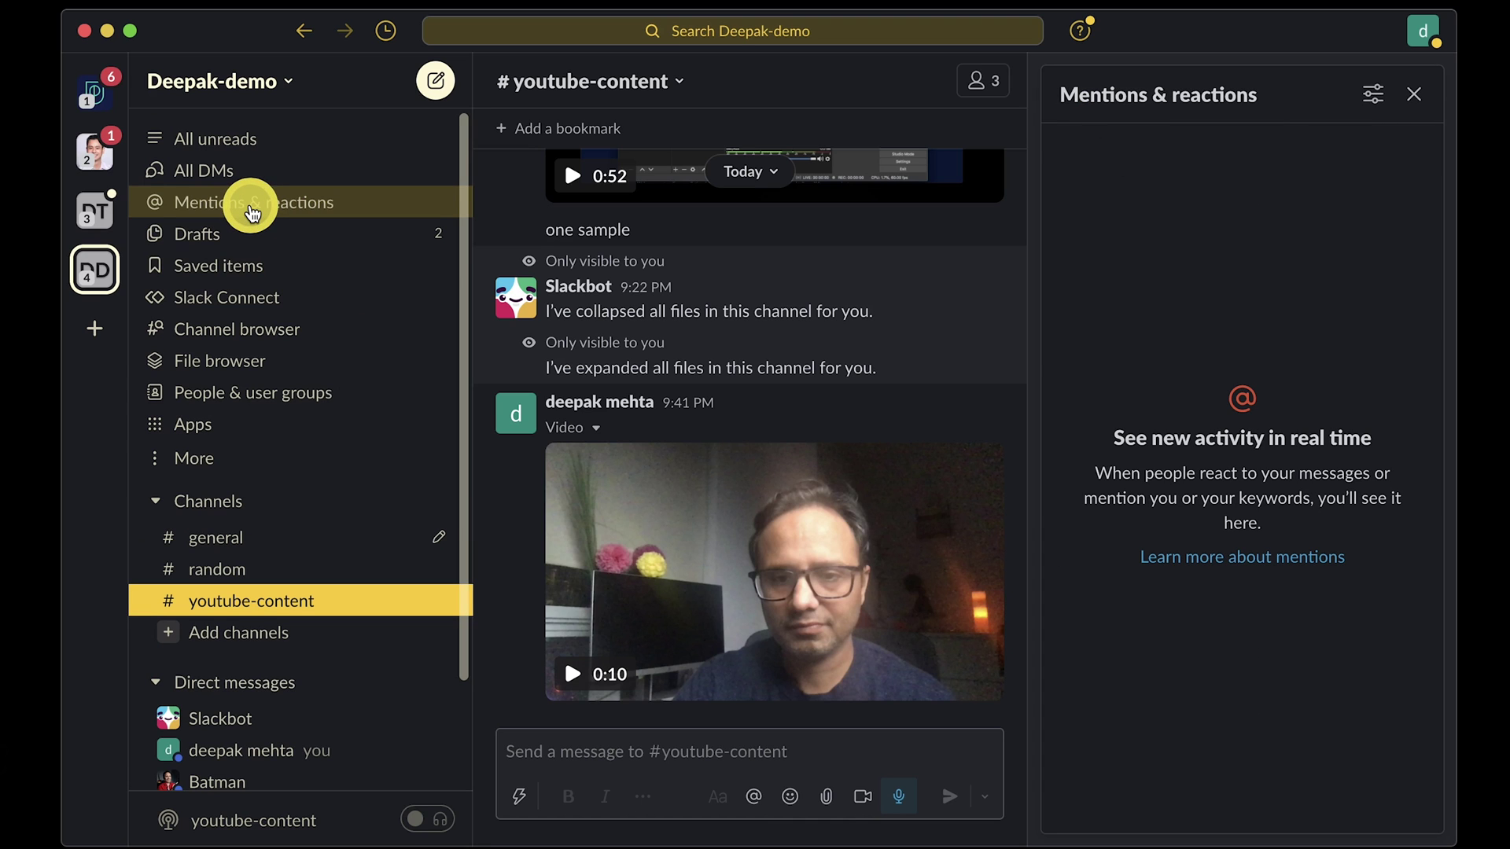
{"action": "left_click", "coordinate": [217, 275]}
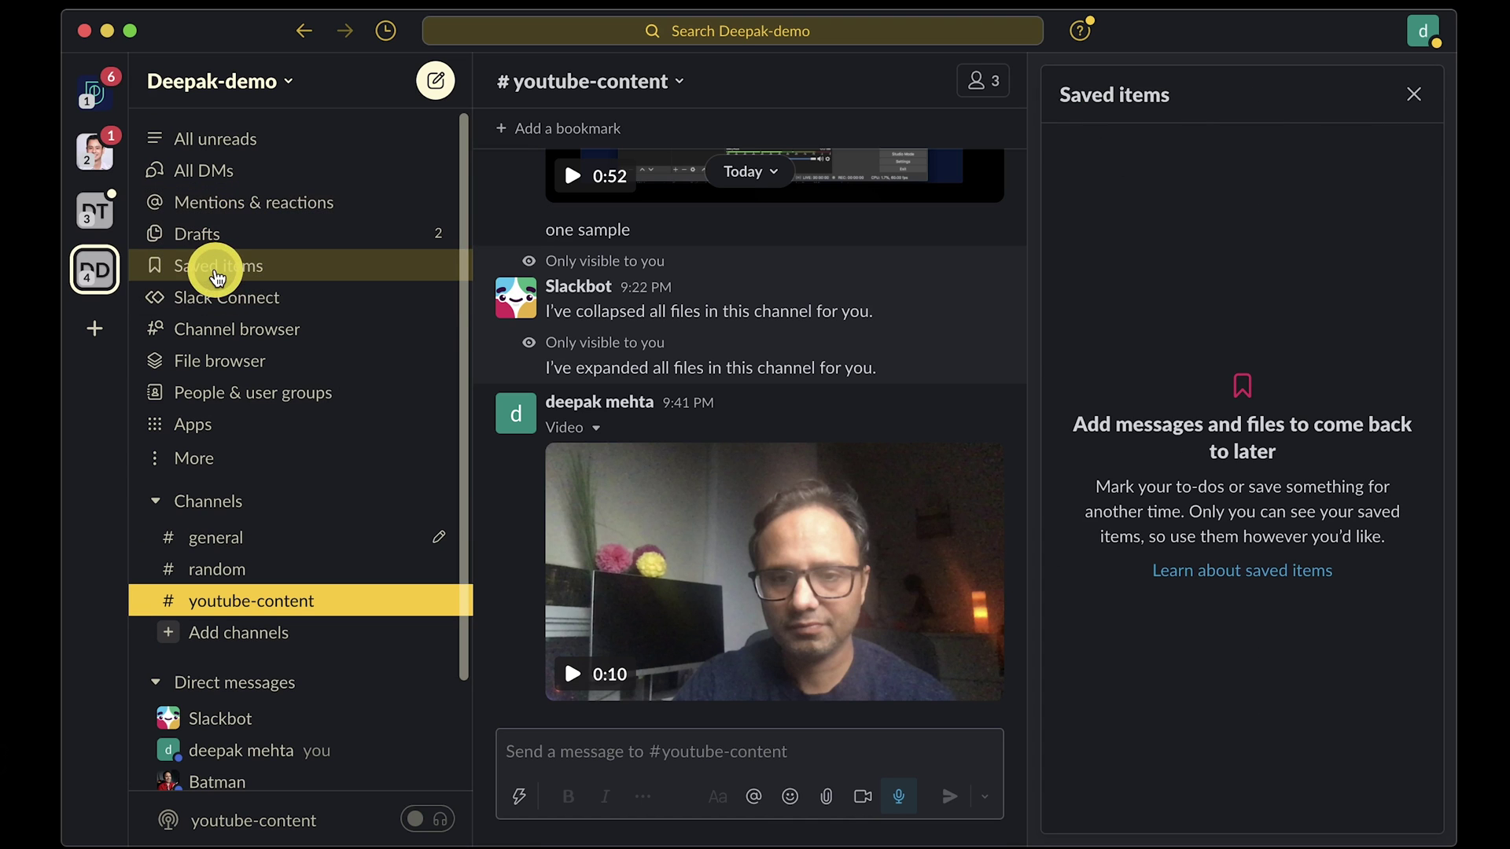
{"action": "left_click", "coordinate": [218, 365]}
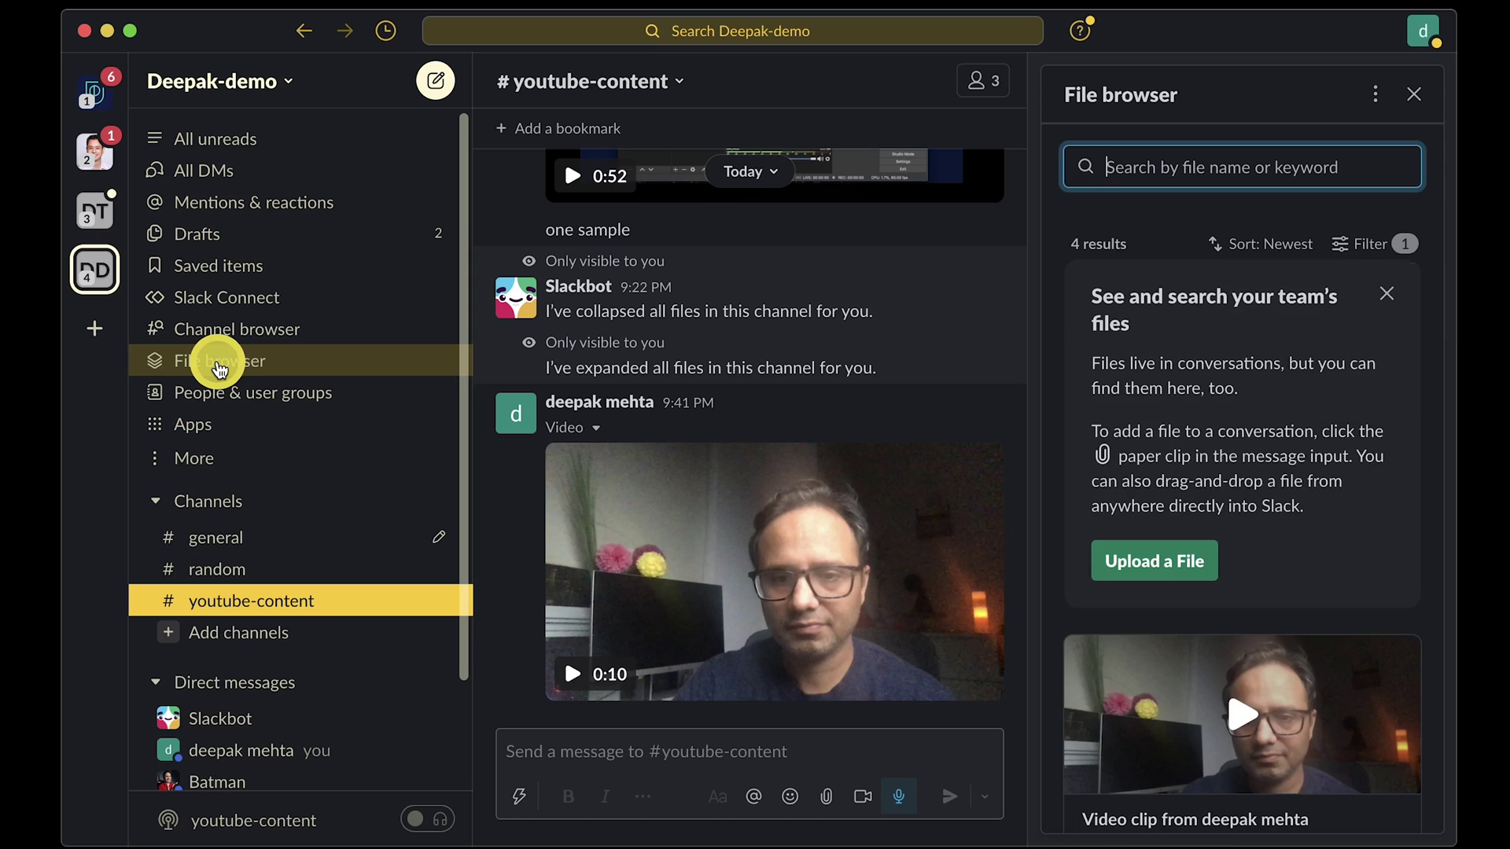
{"action": "left_click", "coordinate": [195, 425]}
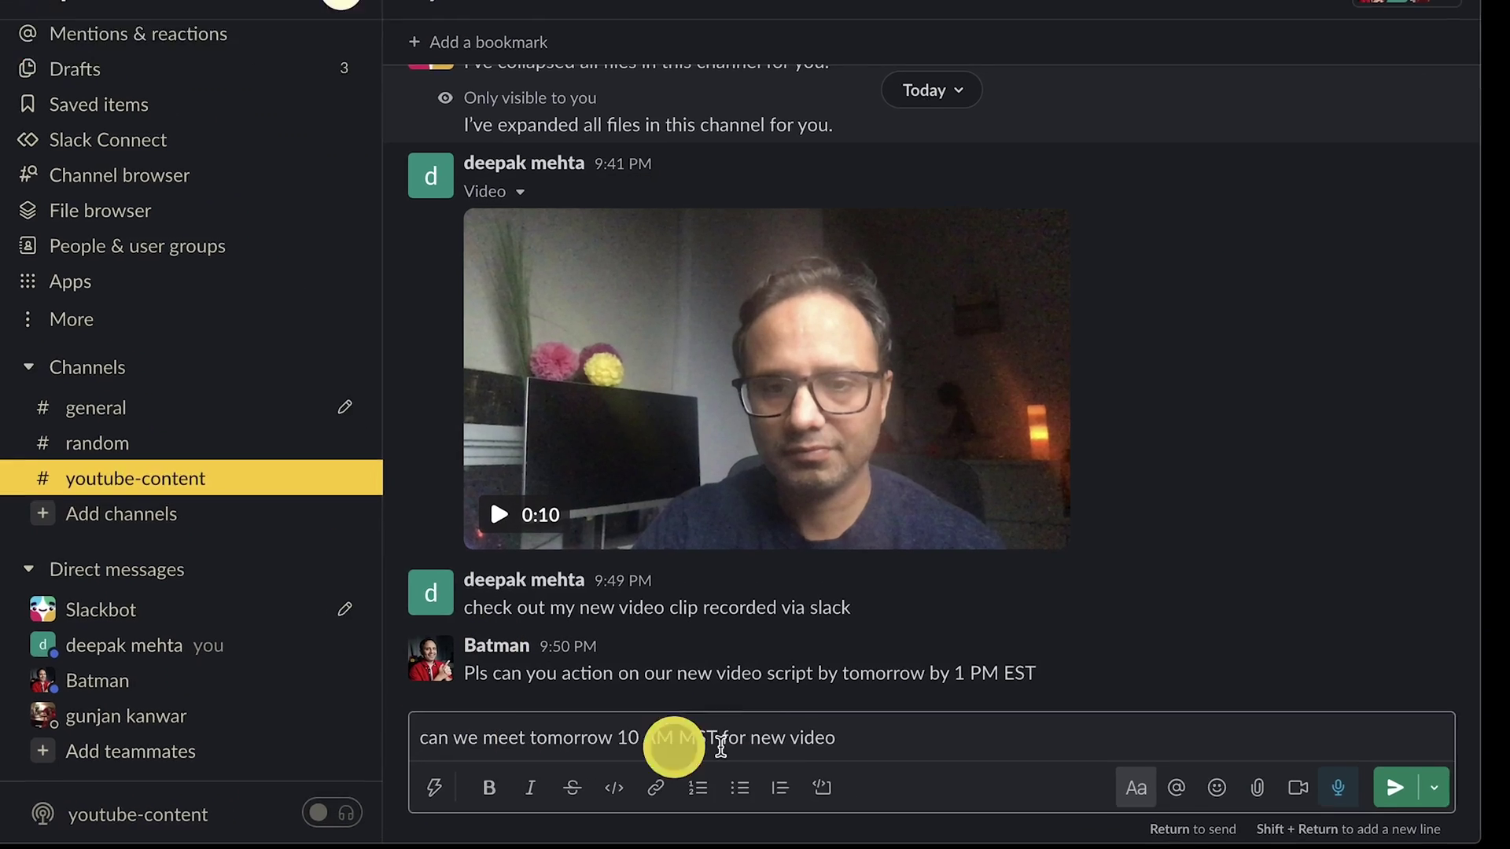
Step: Schedule the meeting message for today at 11:00 PM via Custom time and list scheduled messages
{"action": "left_click", "coordinate": [1478, 784]}
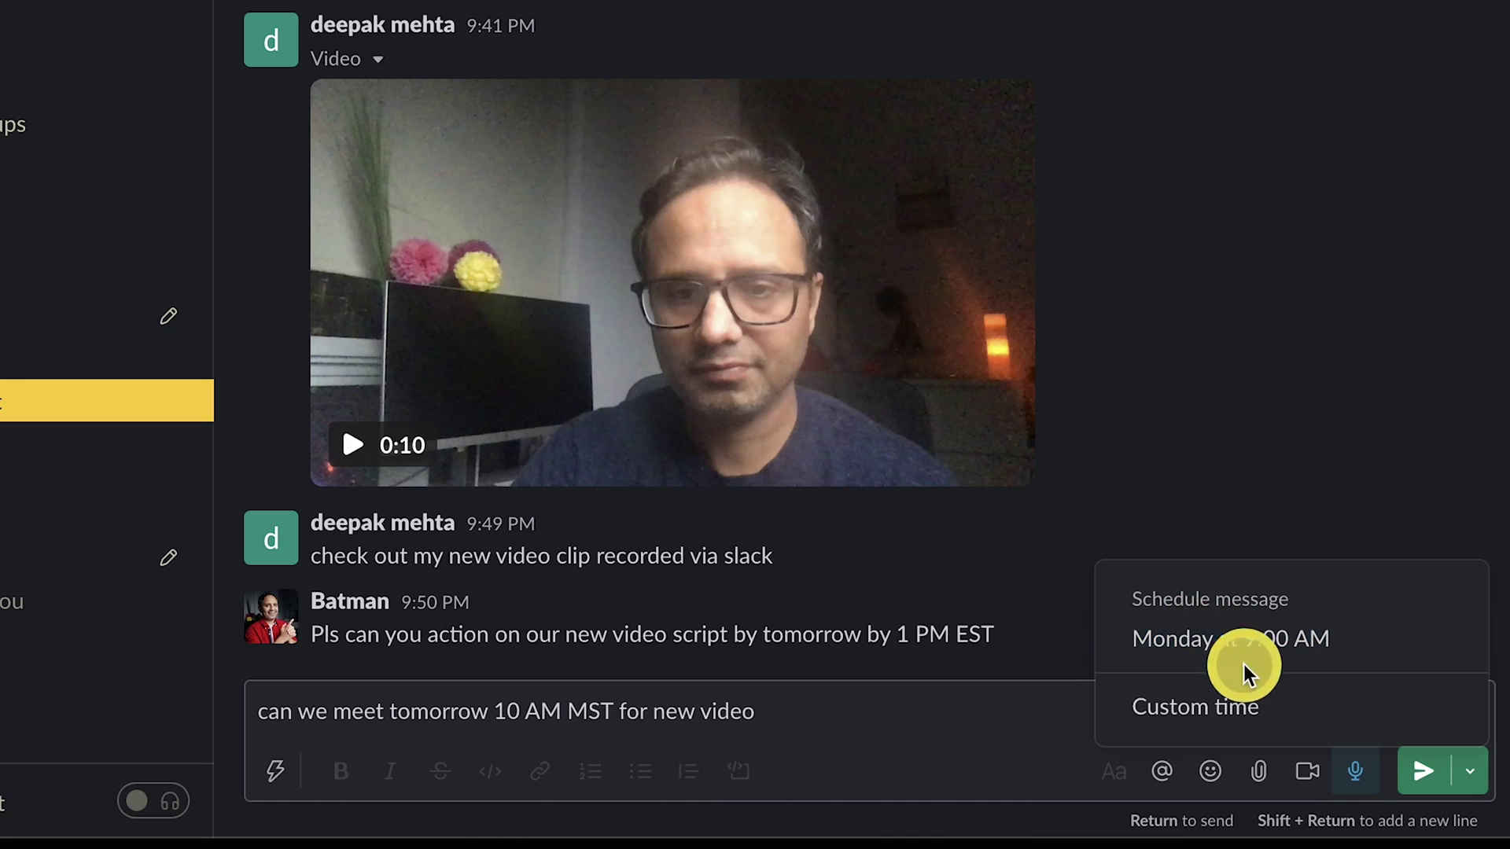
{"action": "left_click", "coordinate": [1203, 717]}
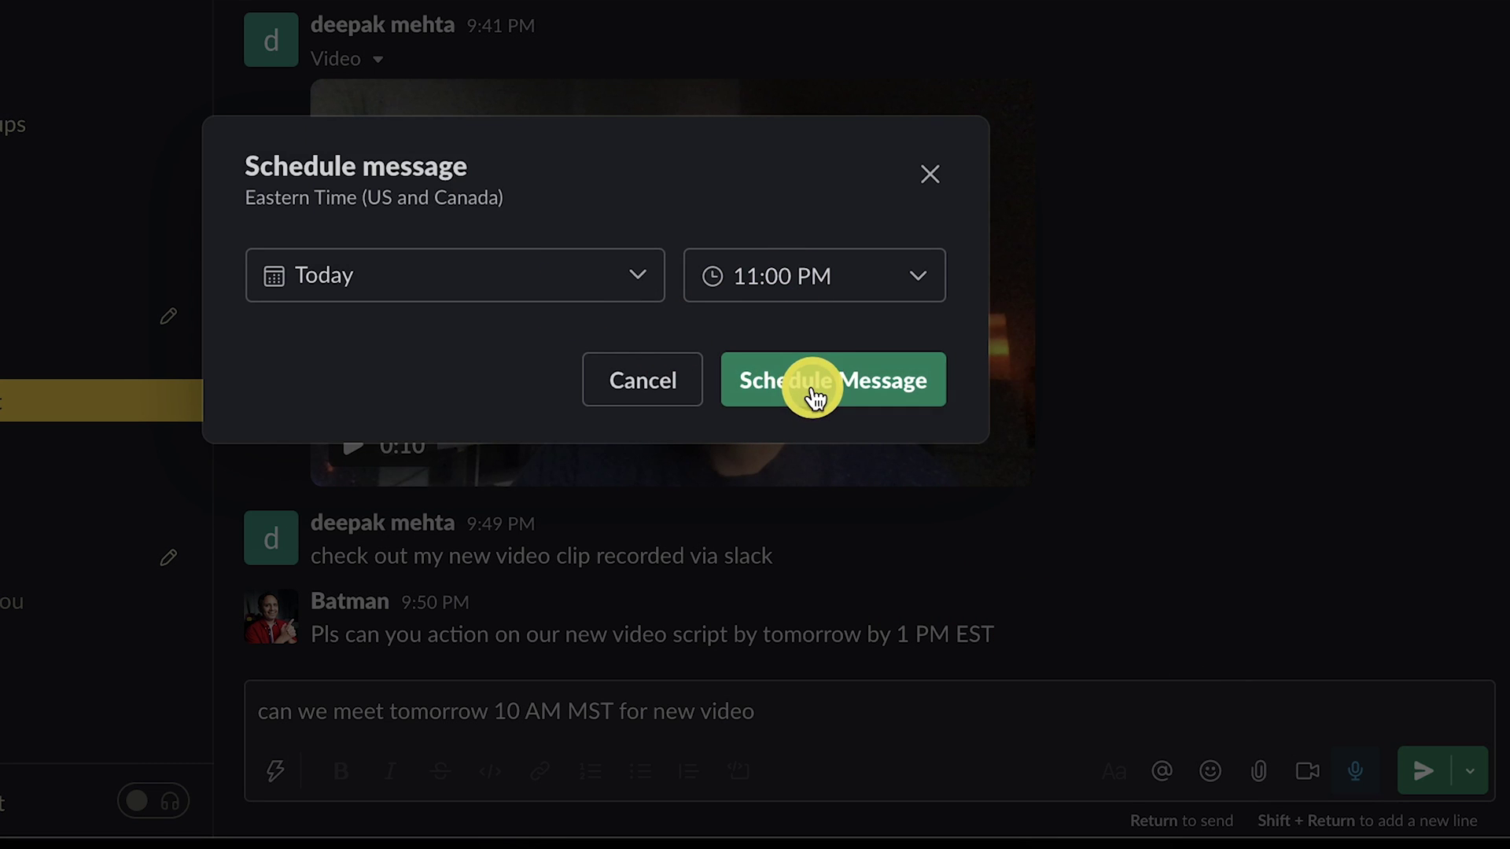
{"action": "left_click", "coordinate": [814, 398]}
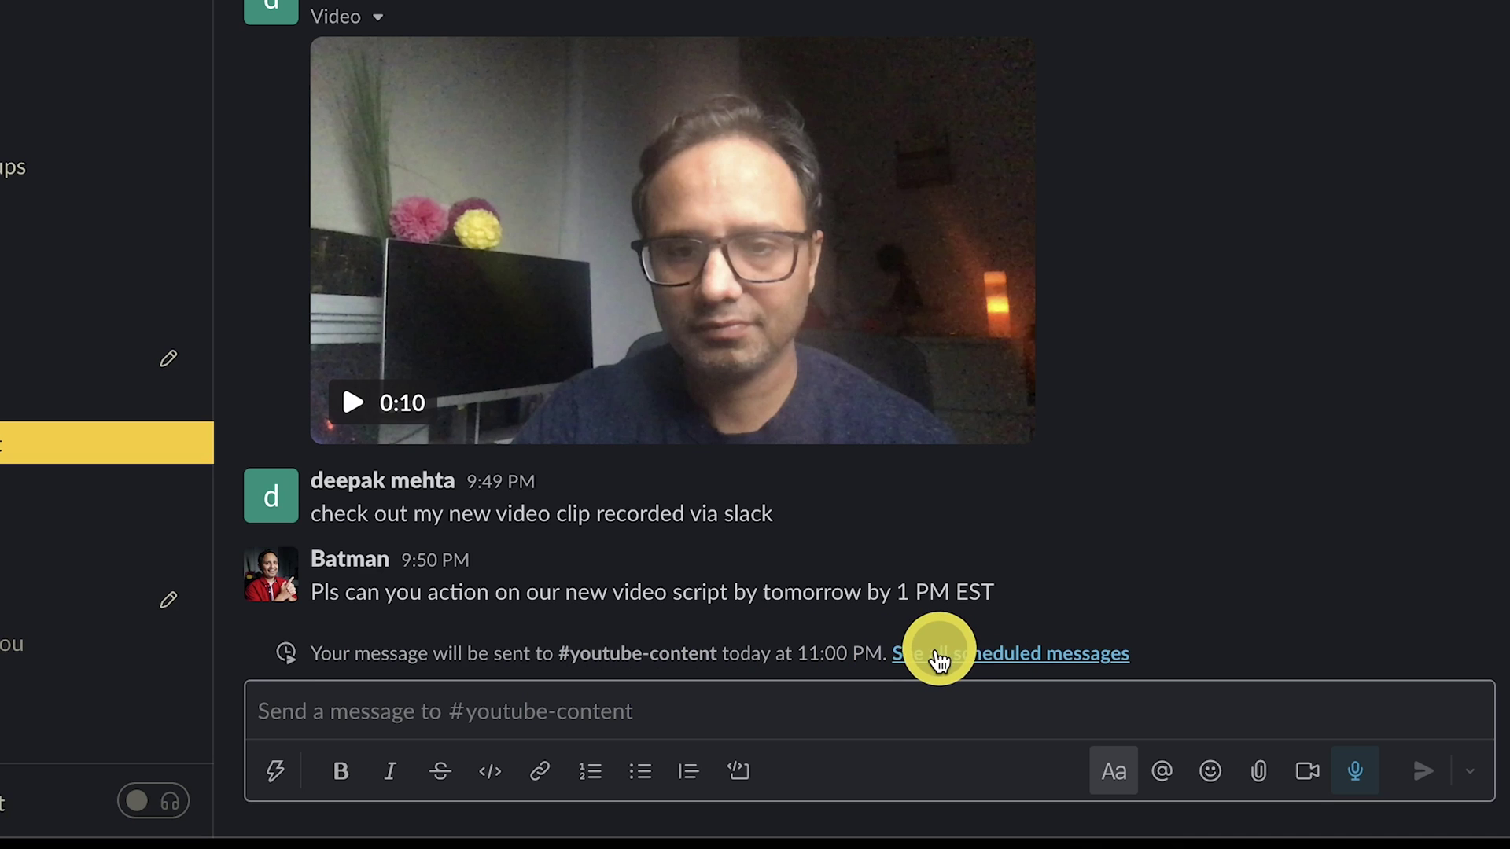
{"action": "left_click", "coordinate": [952, 660]}
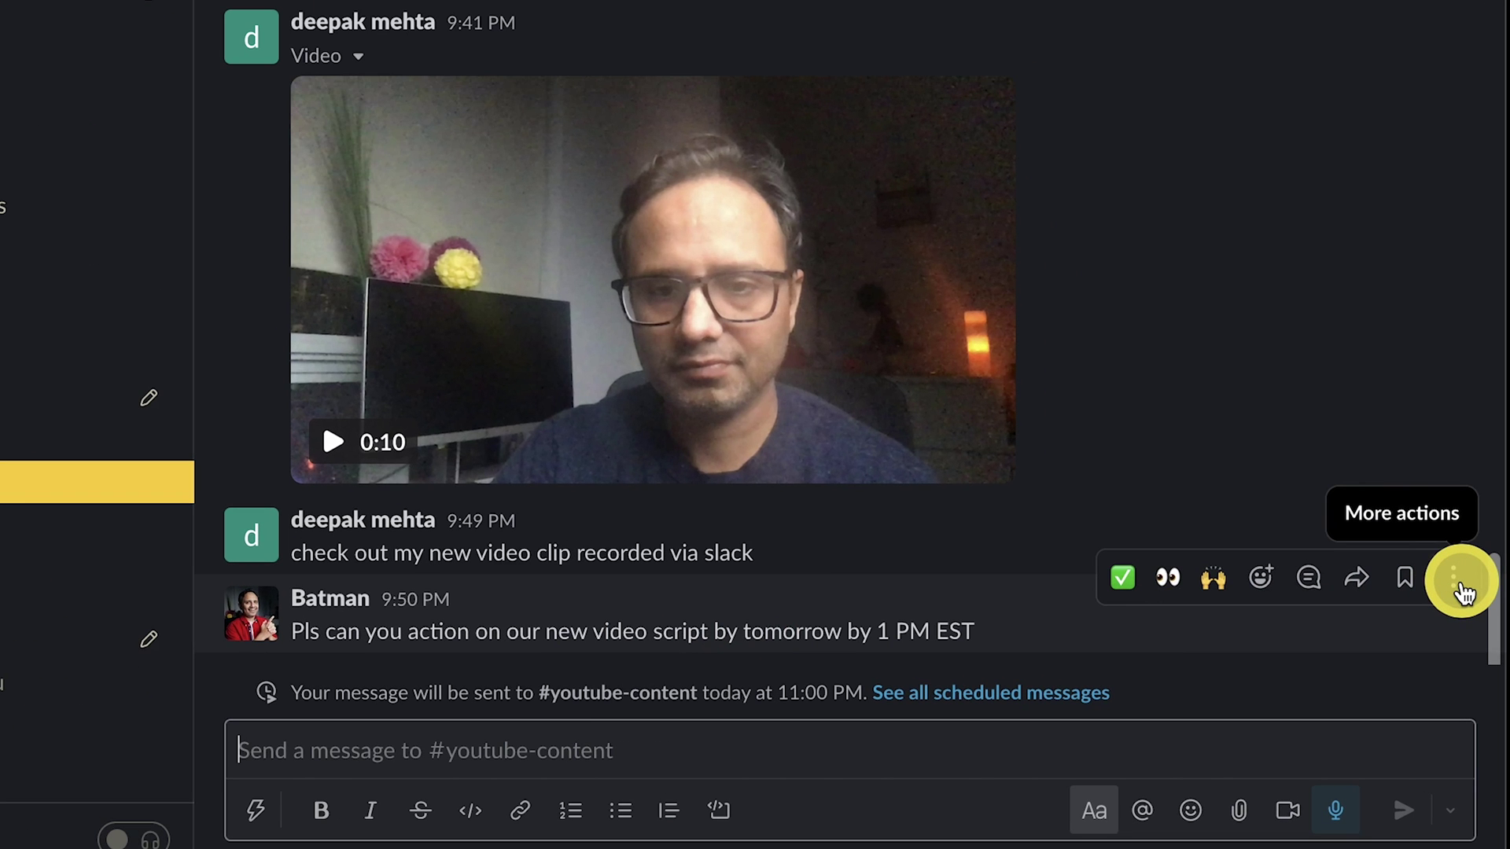
Step: Cancel a custom reminder on the script-request message, then send the year end submission /remind
{"action": "left_click", "coordinate": [1458, 582]}
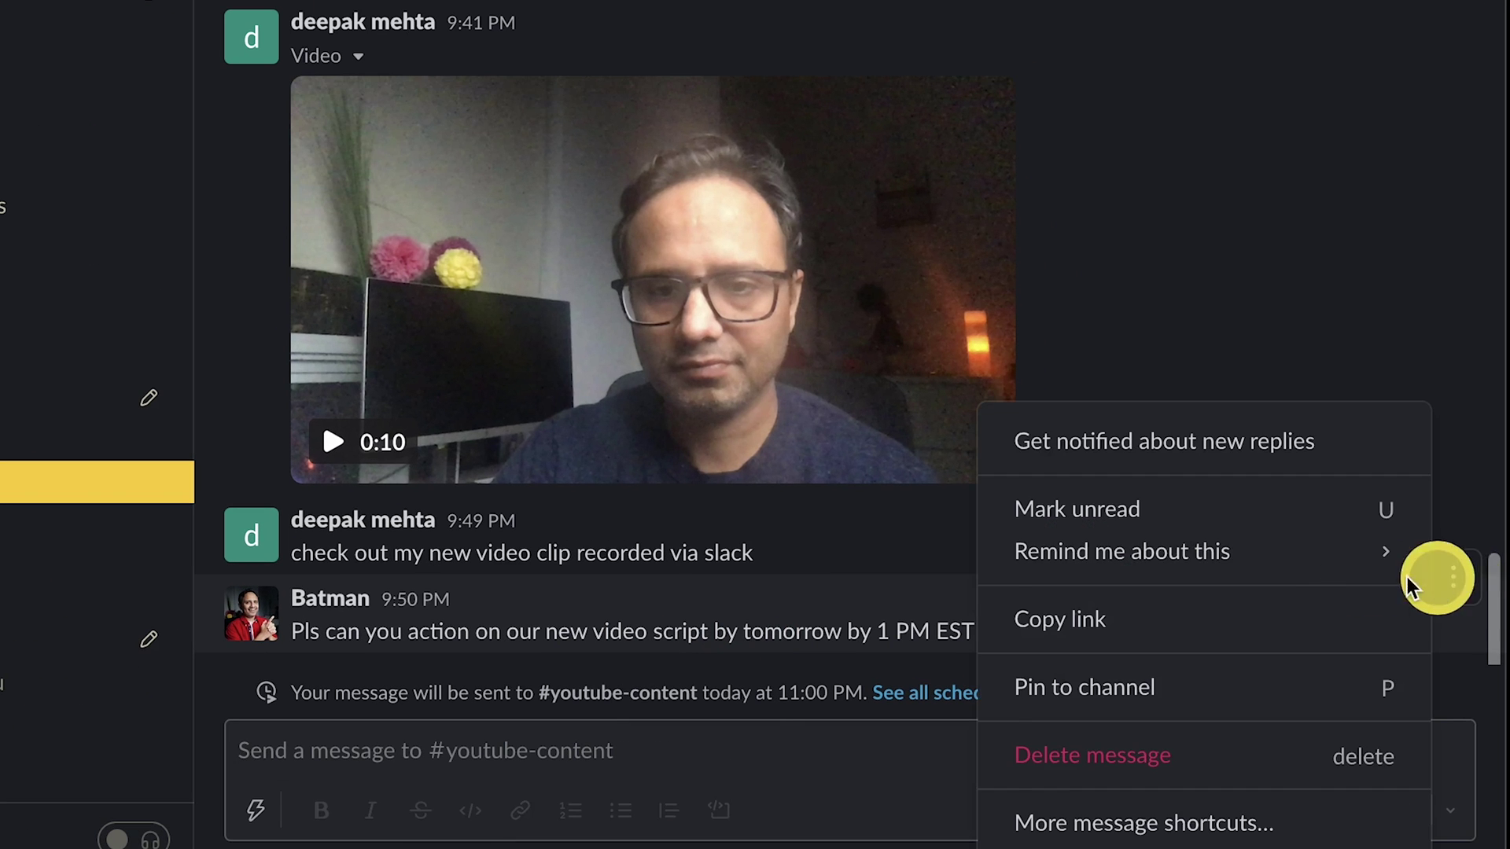
{"action": "mouse_move", "coordinate": [1144, 566]}
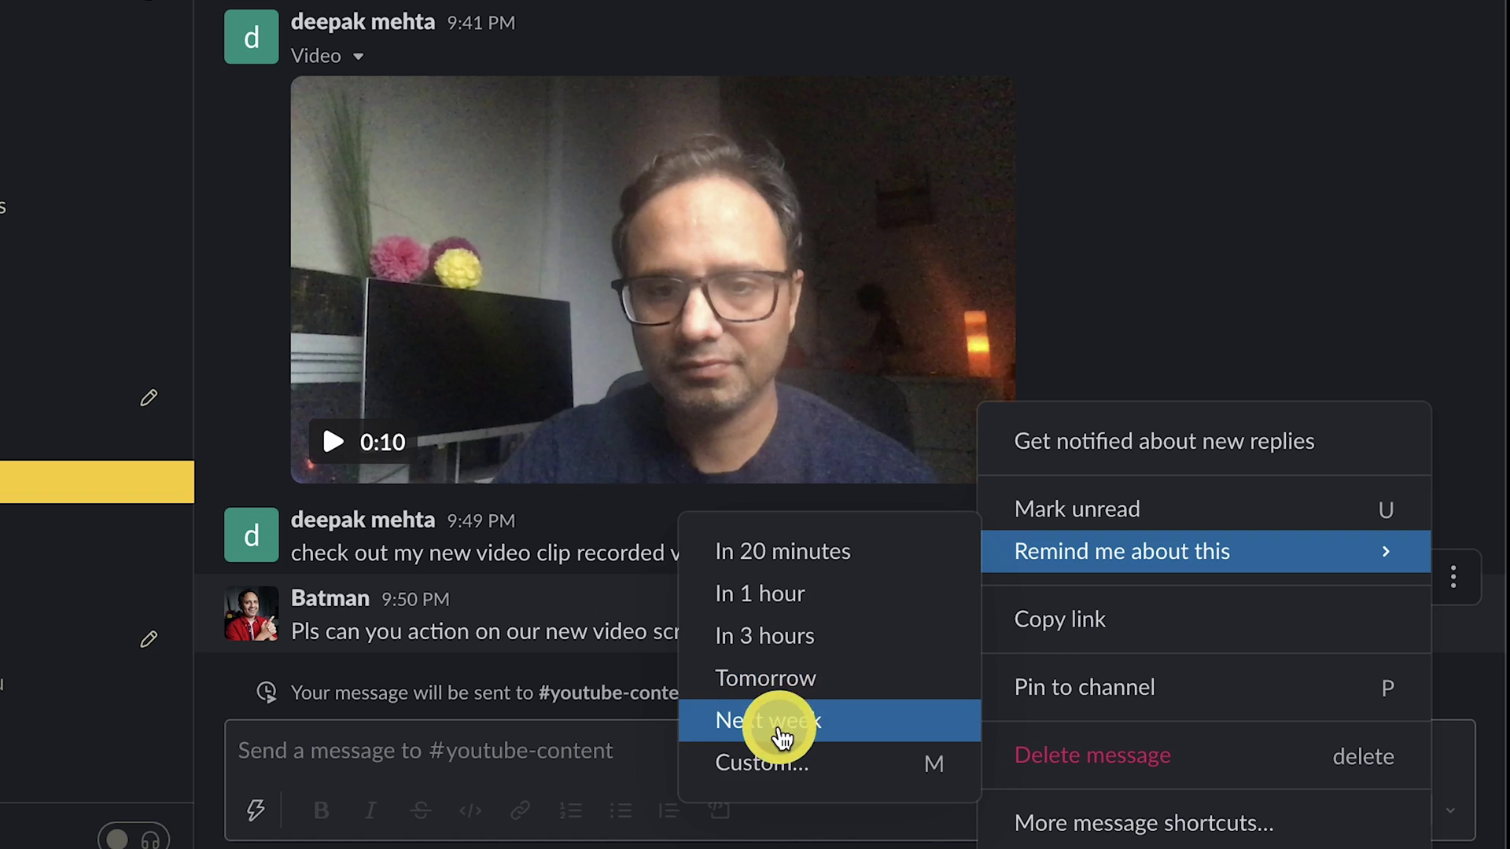
{"action": "left_click", "coordinate": [766, 761]}
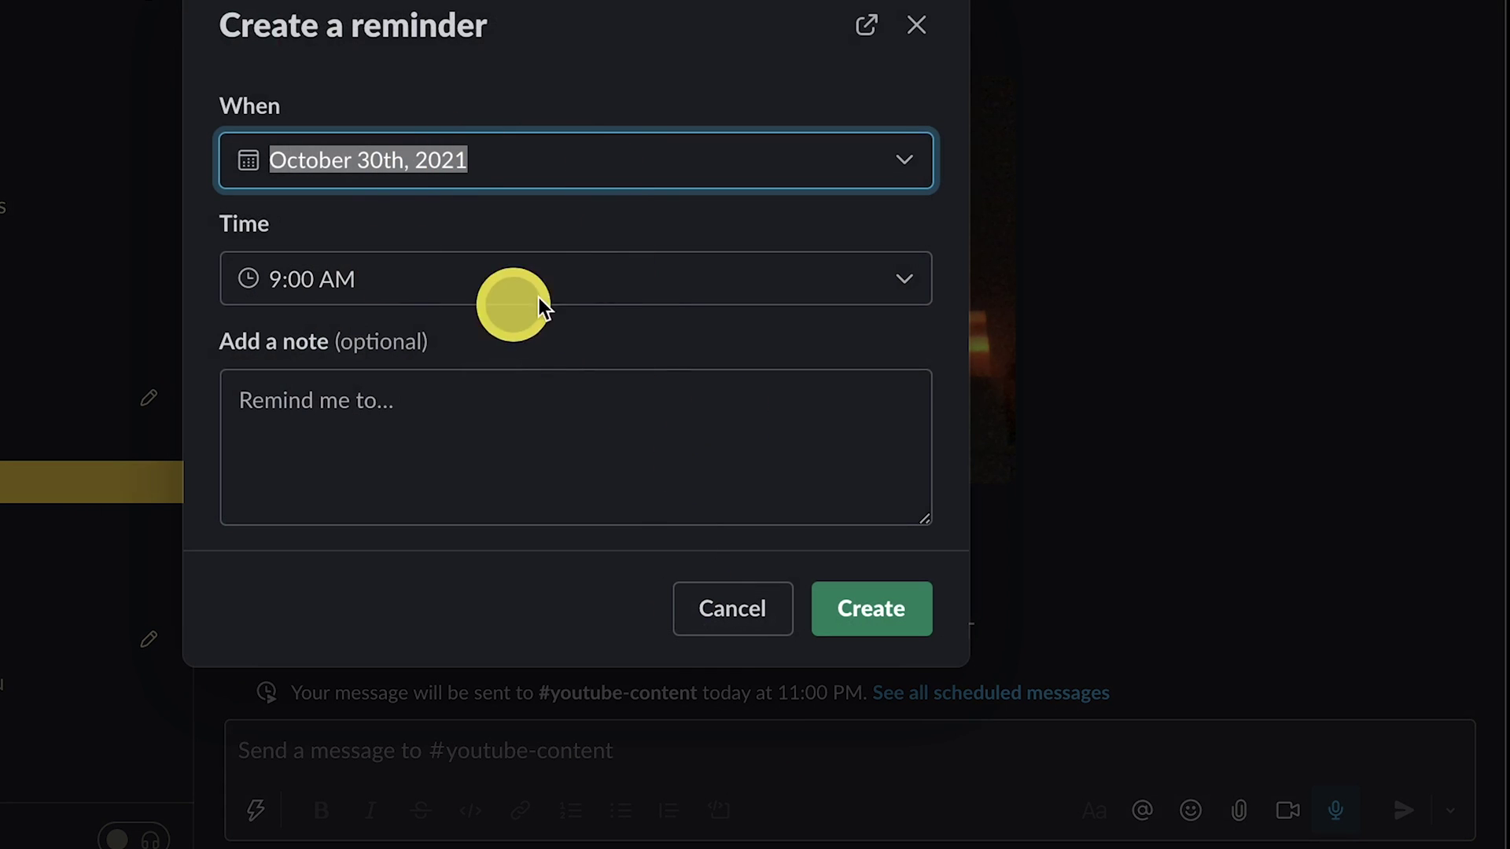
{"action": "left_click", "coordinate": [727, 610]}
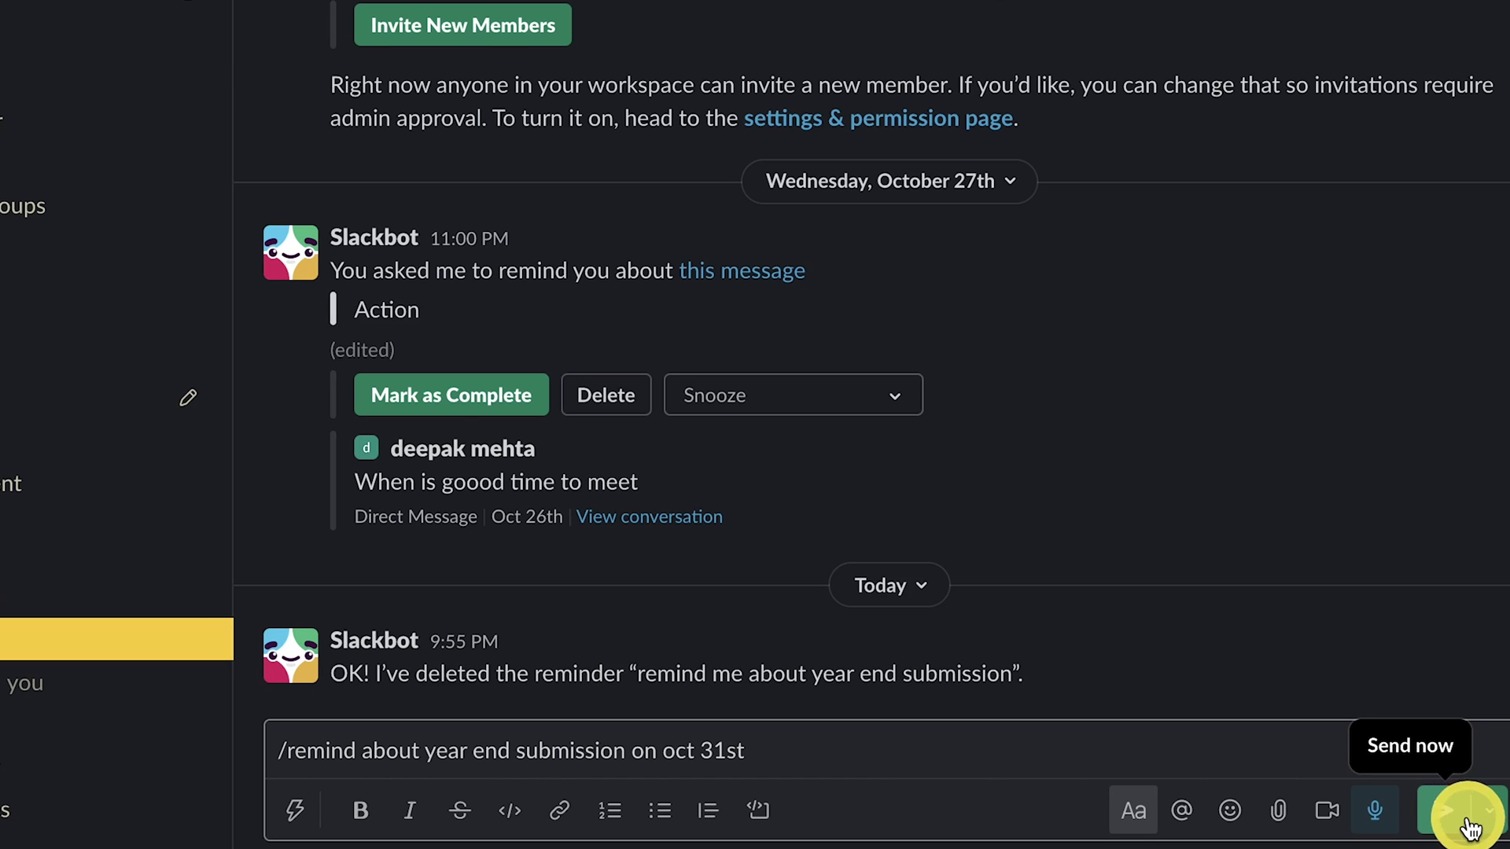
{"action": "left_click", "coordinate": [1451, 818]}
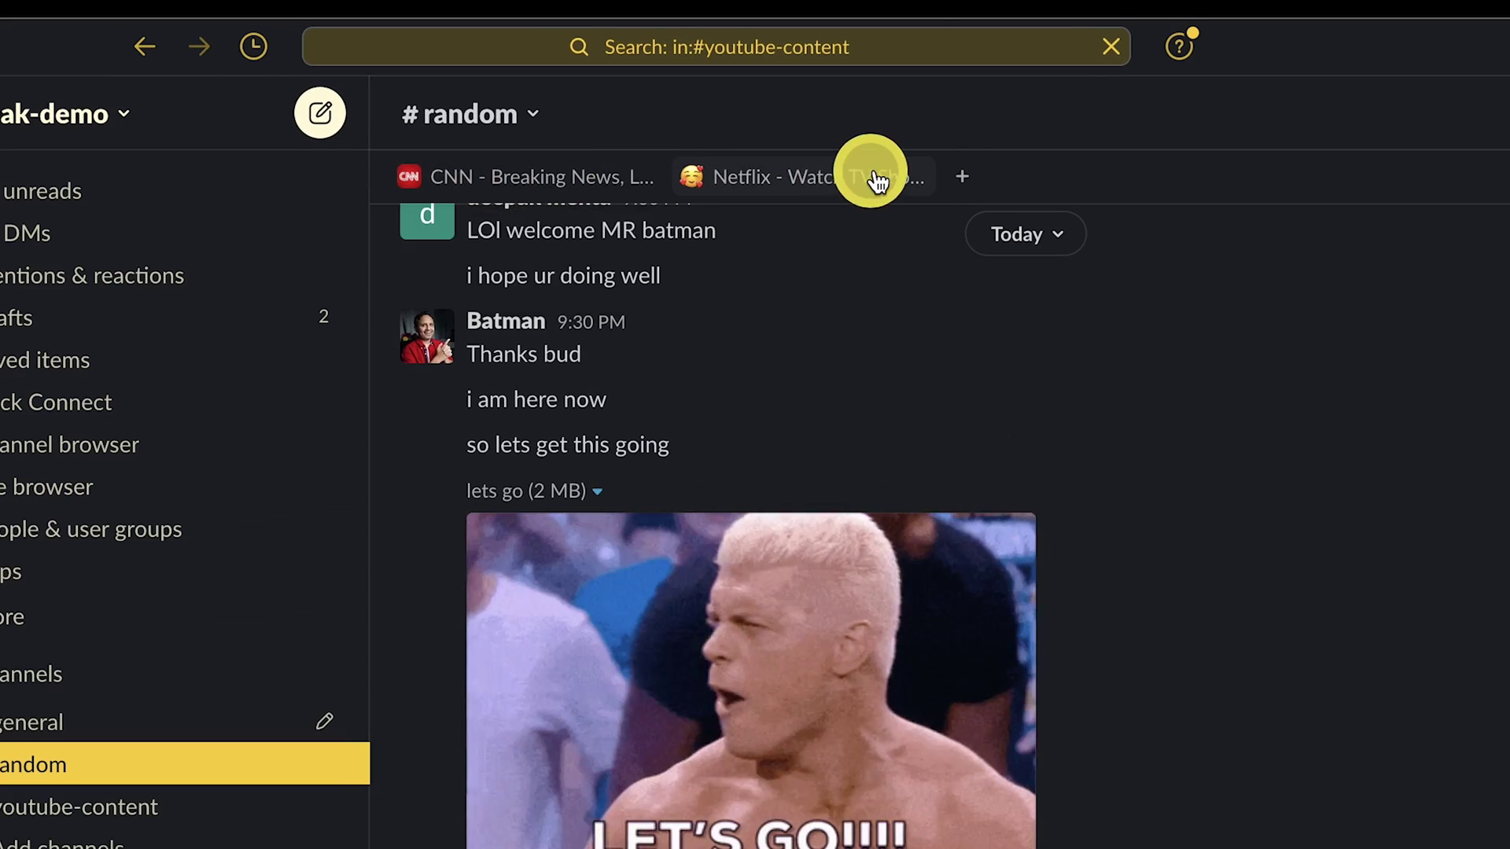
{"action": "left_click", "coordinate": [961, 175]}
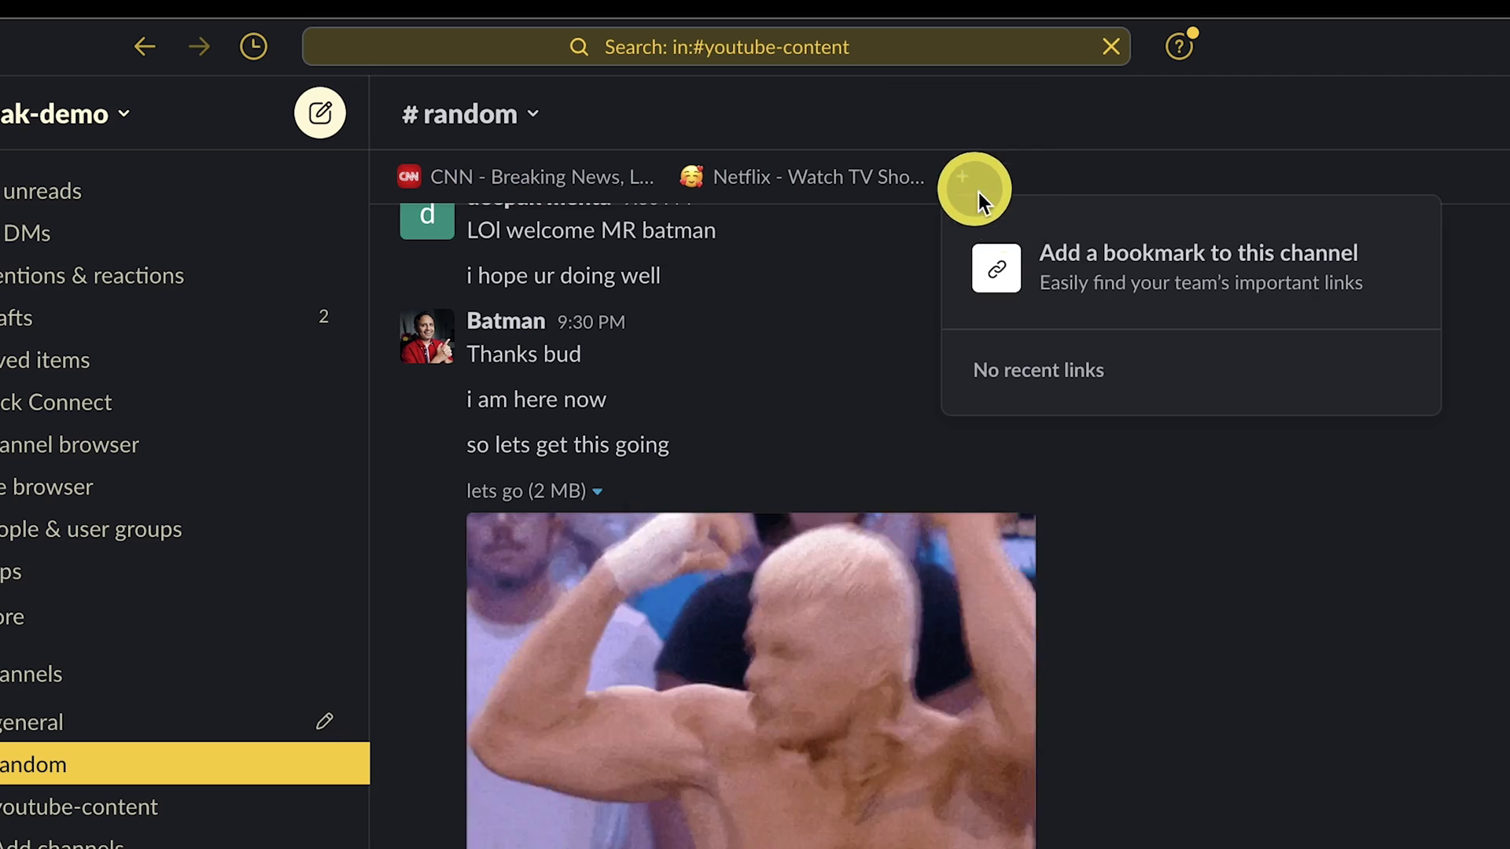
{"action": "left_click", "coordinate": [1052, 261]}
{"action": "type", "text": "ww"}
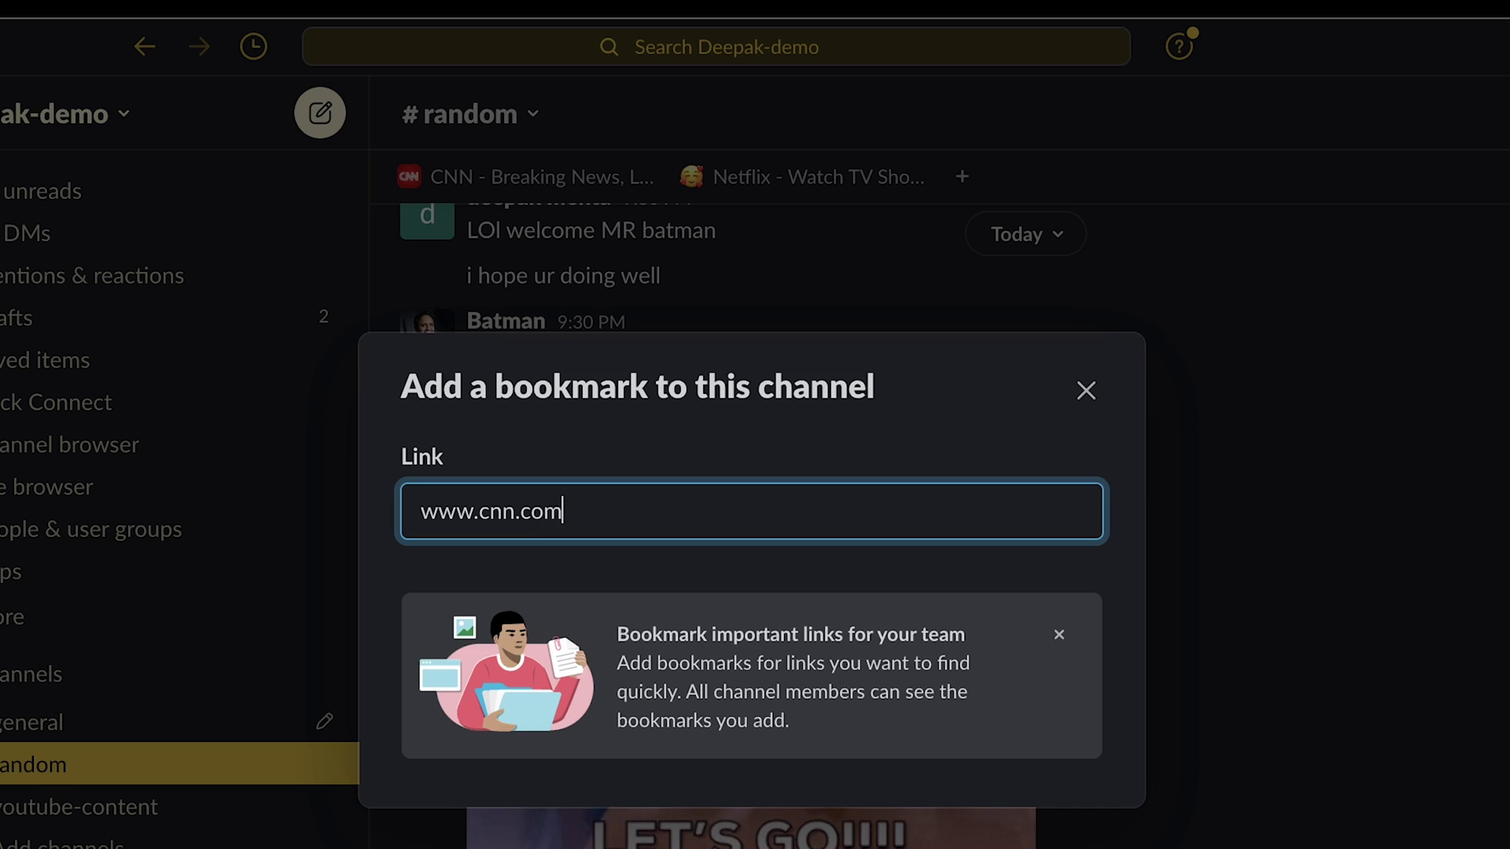
{"action": "type", "text": "w.cnn.com"}
{"action": "left_click", "coordinate": [1030, 755]}
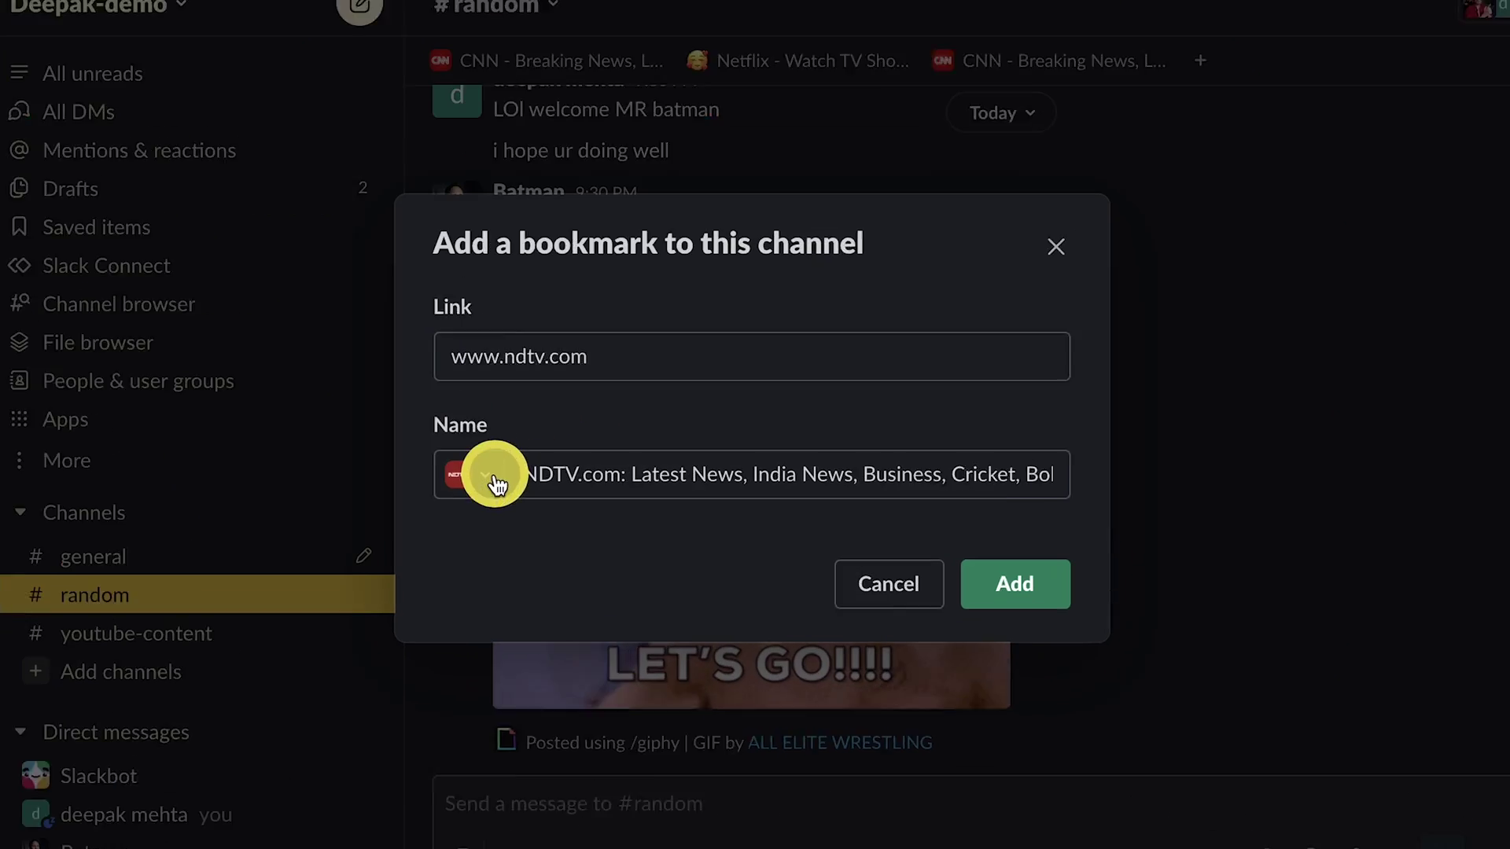
Step: Pick an emoji for the bookmark name and drag Microsoft 365 ahead of Netflix
{"action": "left_click", "coordinate": [518, 470]}
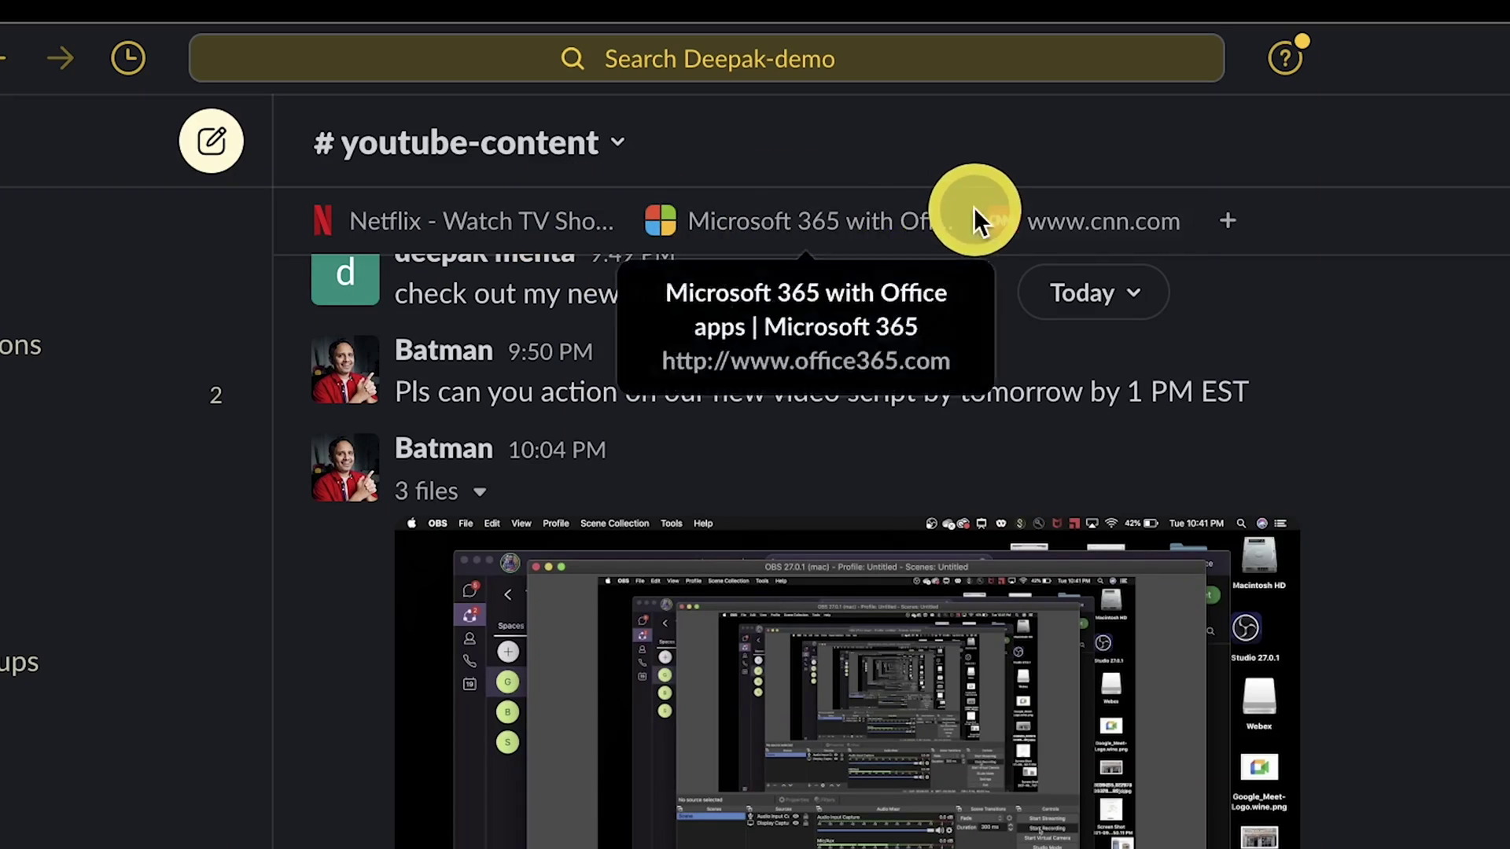
{"action": "left_click_drag", "start_coordinate": [973, 206], "coordinate": [541, 236]}
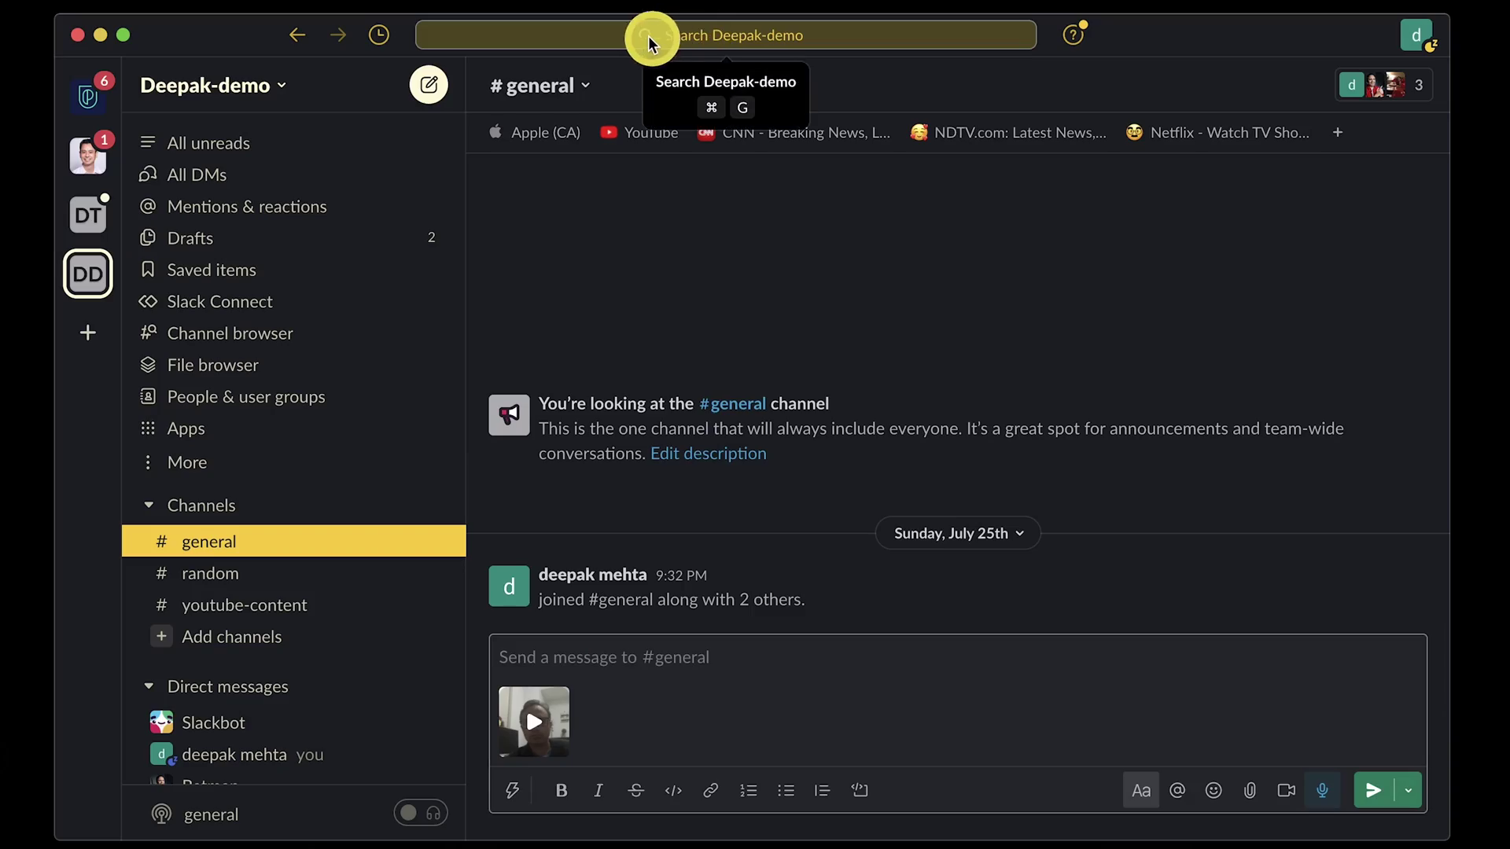
Step: Search files only, limited with in:#youtube-content to that channel
{"action": "left_click", "coordinate": [707, 40]}
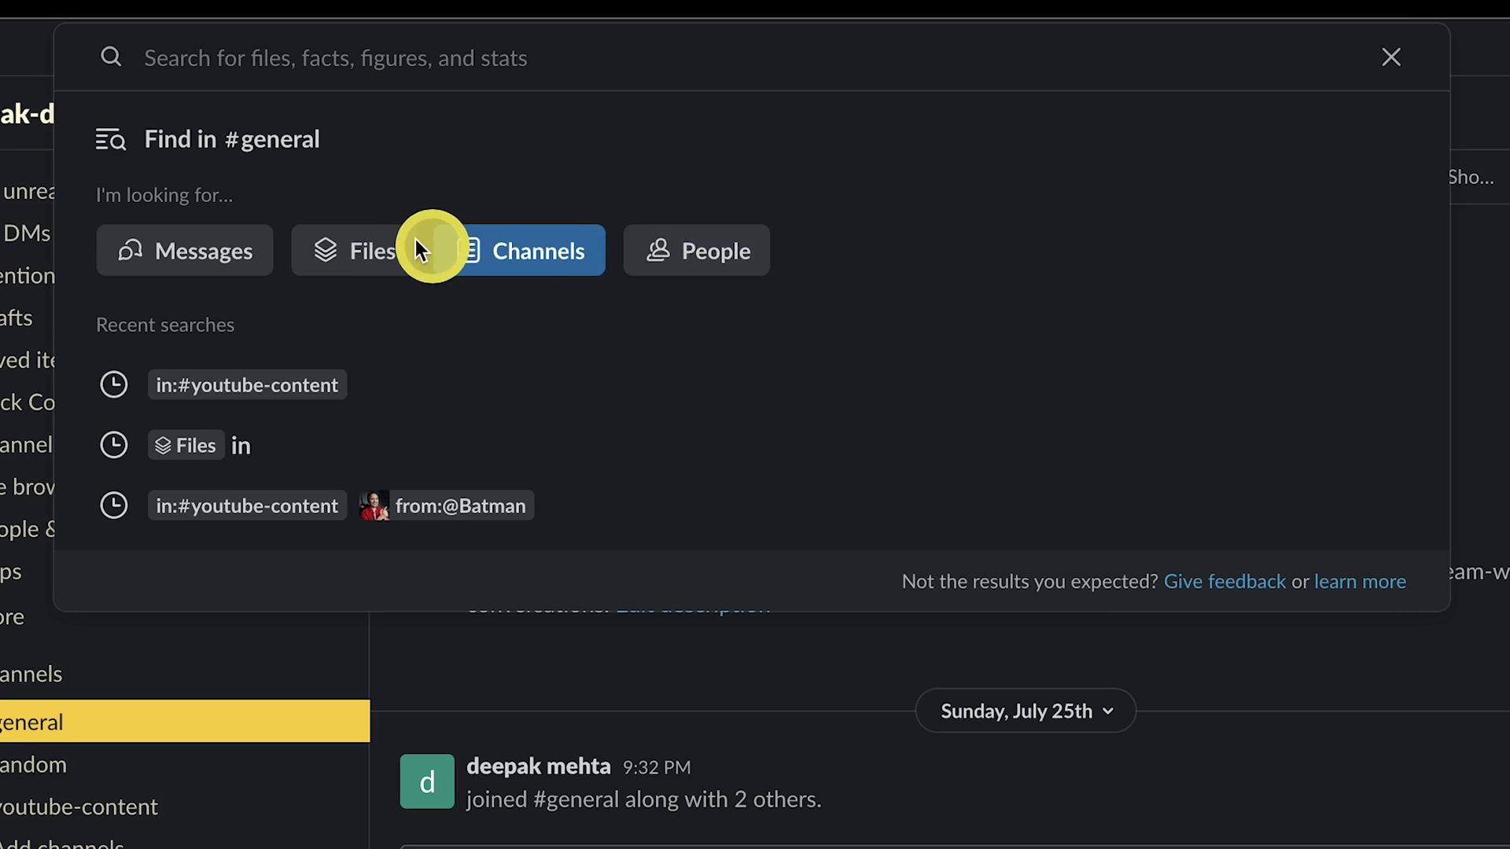
{"action": "left_click", "coordinate": [364, 252]}
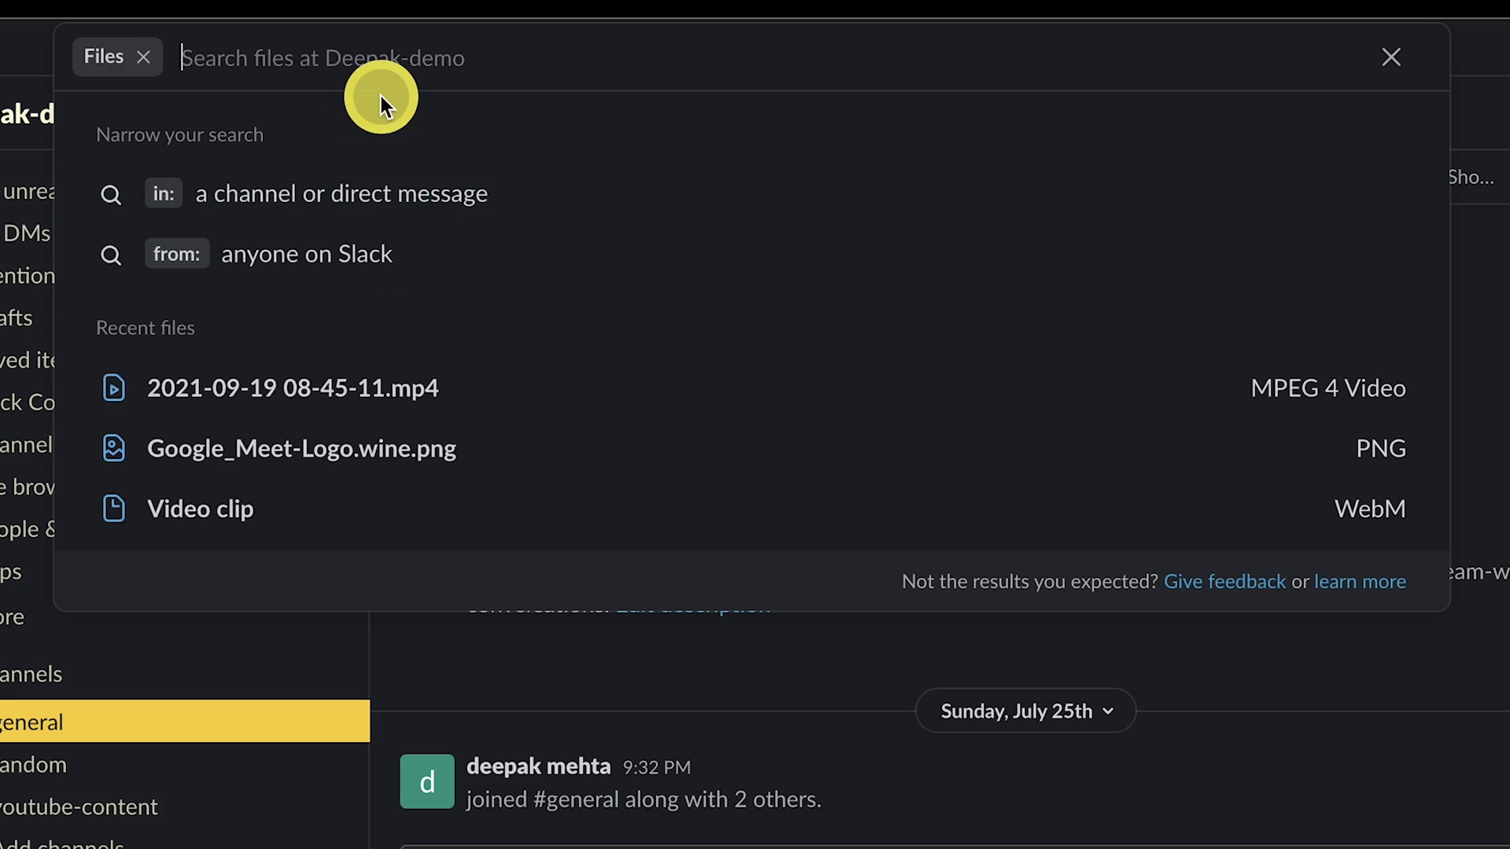
{"action": "type", "text": "in"}
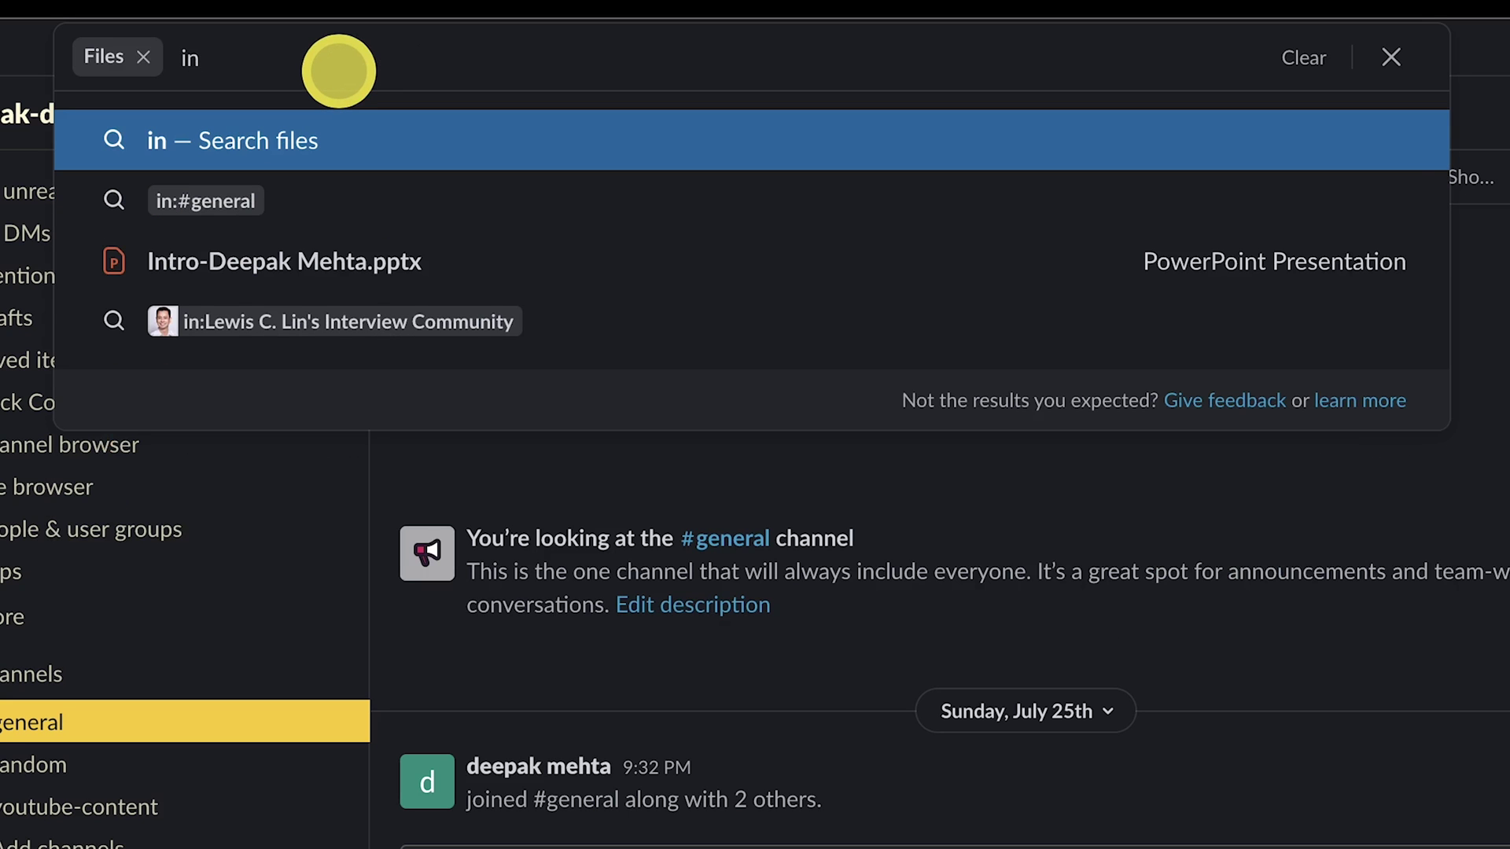
{"action": "type", "text": ":y"}
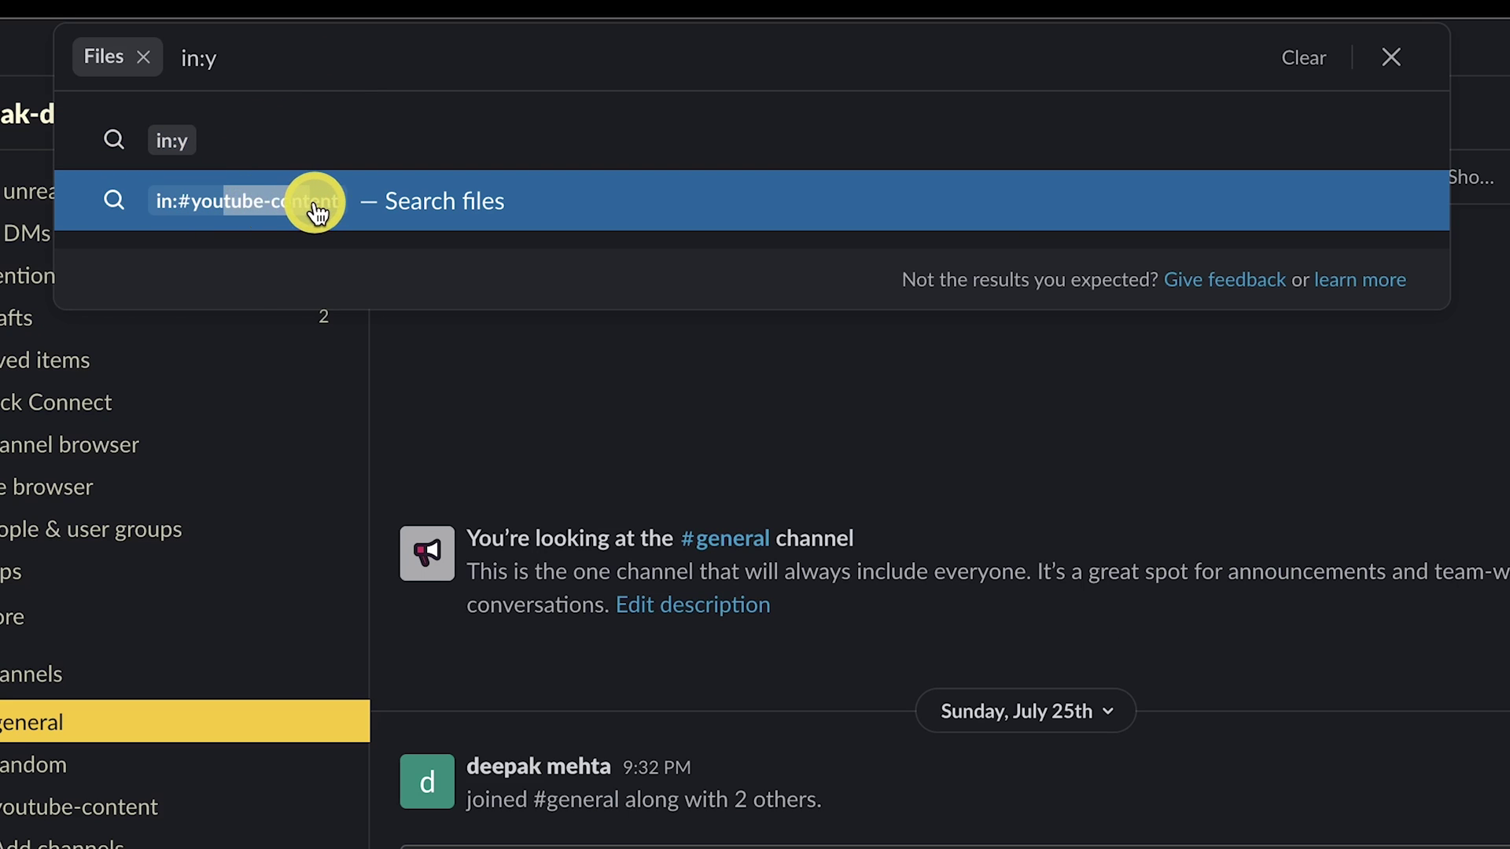
{"action": "left_click", "coordinate": [317, 206]}
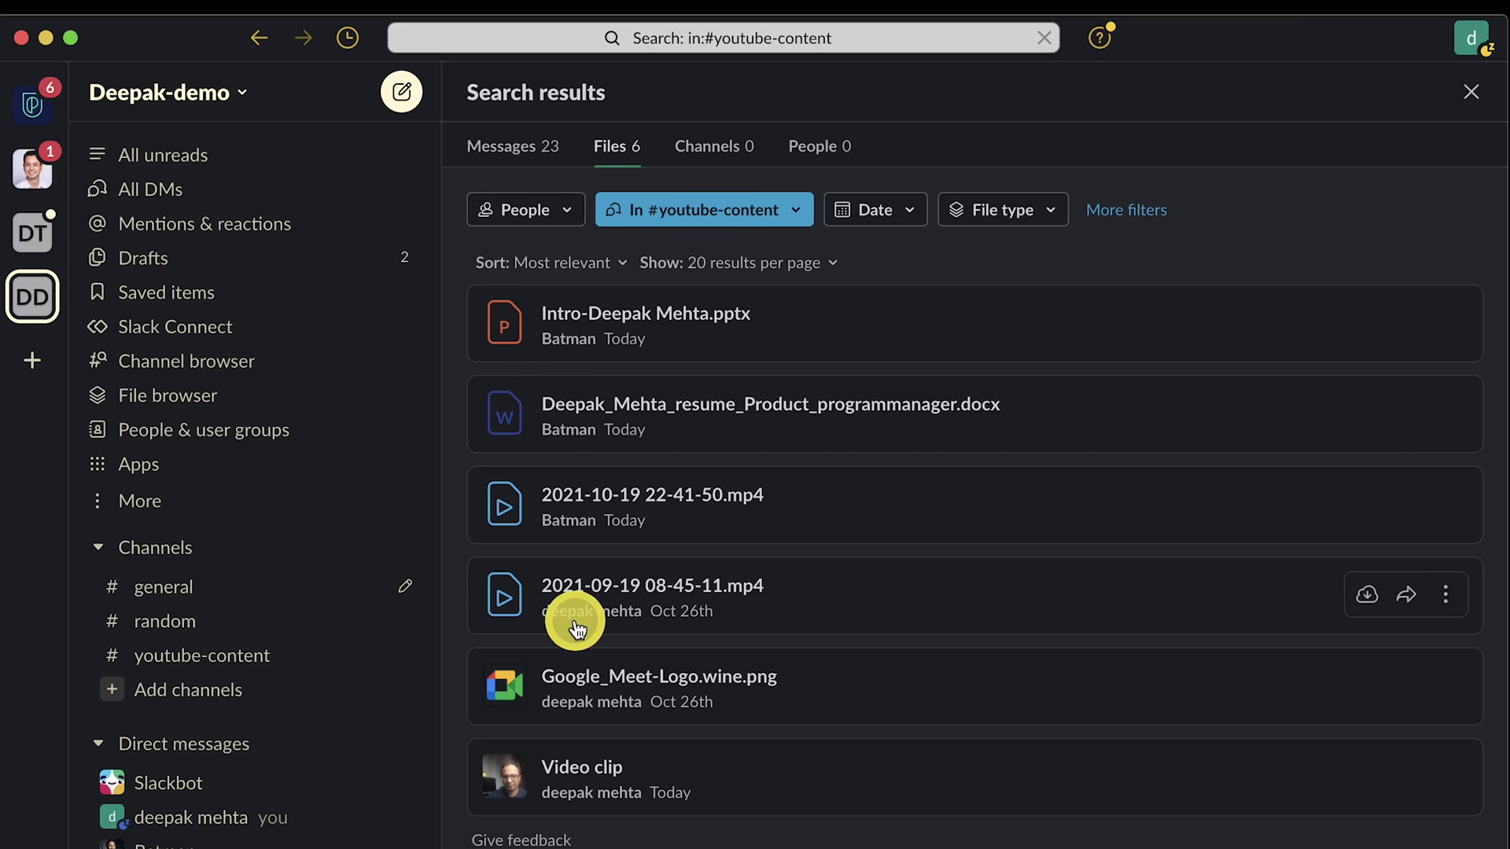
Step: Review the People and File type filter options for the file results
{"action": "left_click", "coordinate": [566, 211]}
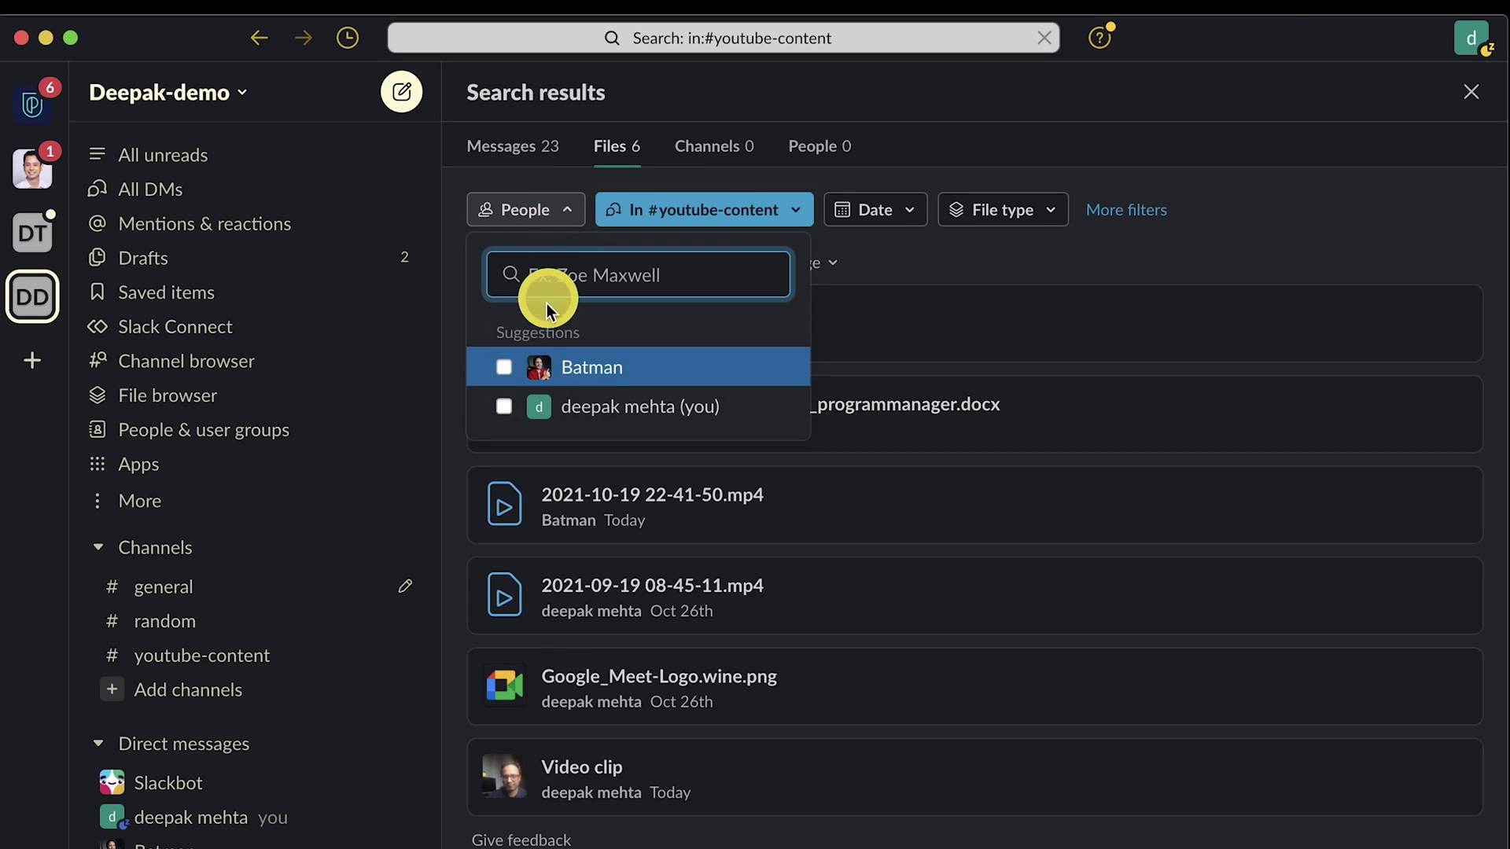
{"action": "left_click", "coordinate": [906, 210]}
{"action": "left_click", "coordinate": [1055, 211]}
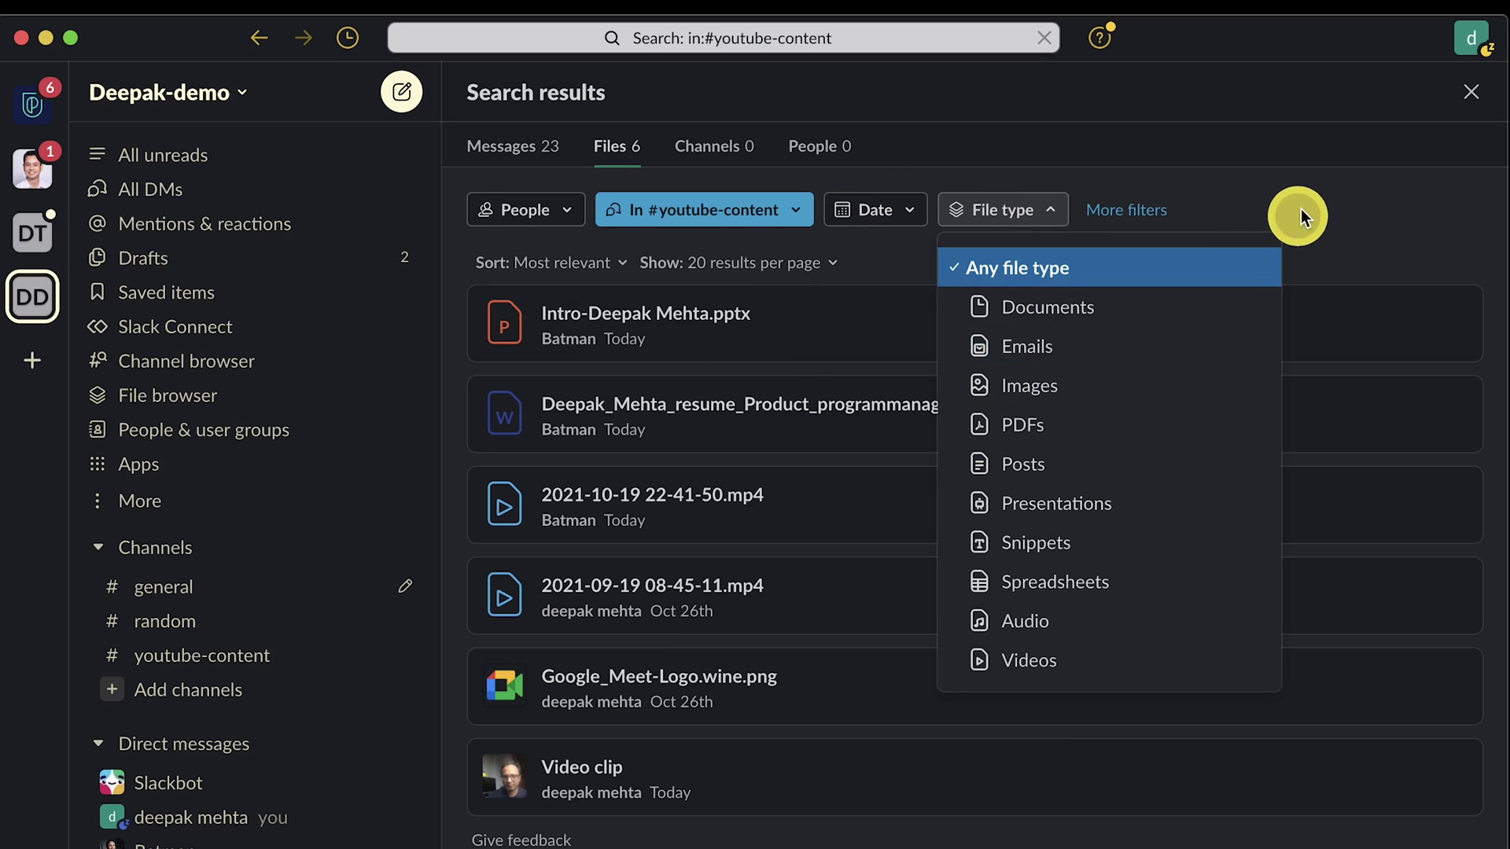
{"action": "left_click", "coordinate": [1324, 170]}
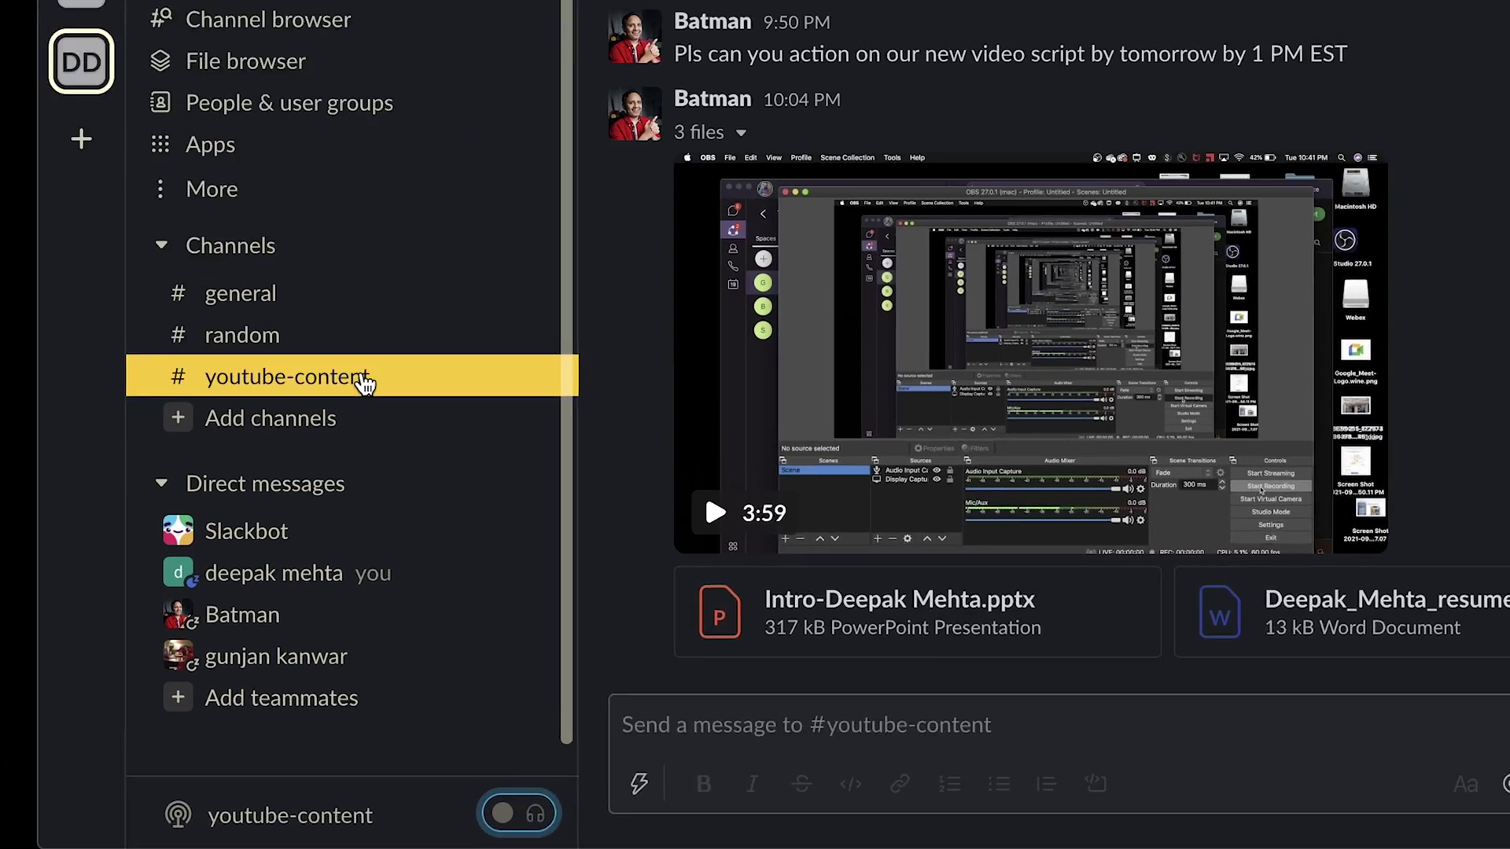
Step: Start a huddle in #youtube-content, then go to the Slack Connect page
{"action": "left_click", "coordinate": [245, 503]}
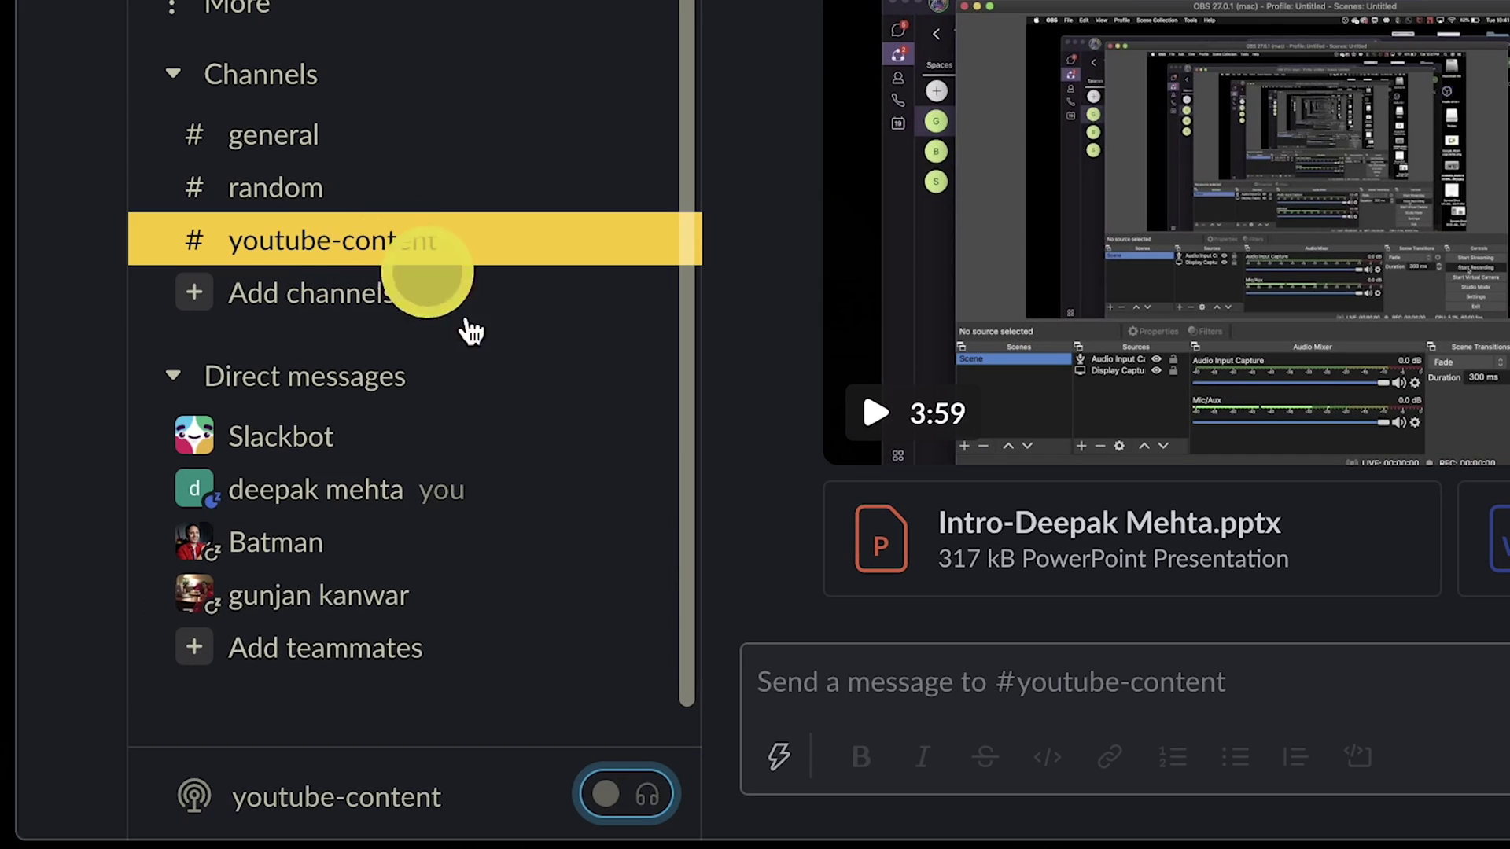
{"action": "left_click", "coordinate": [646, 796]}
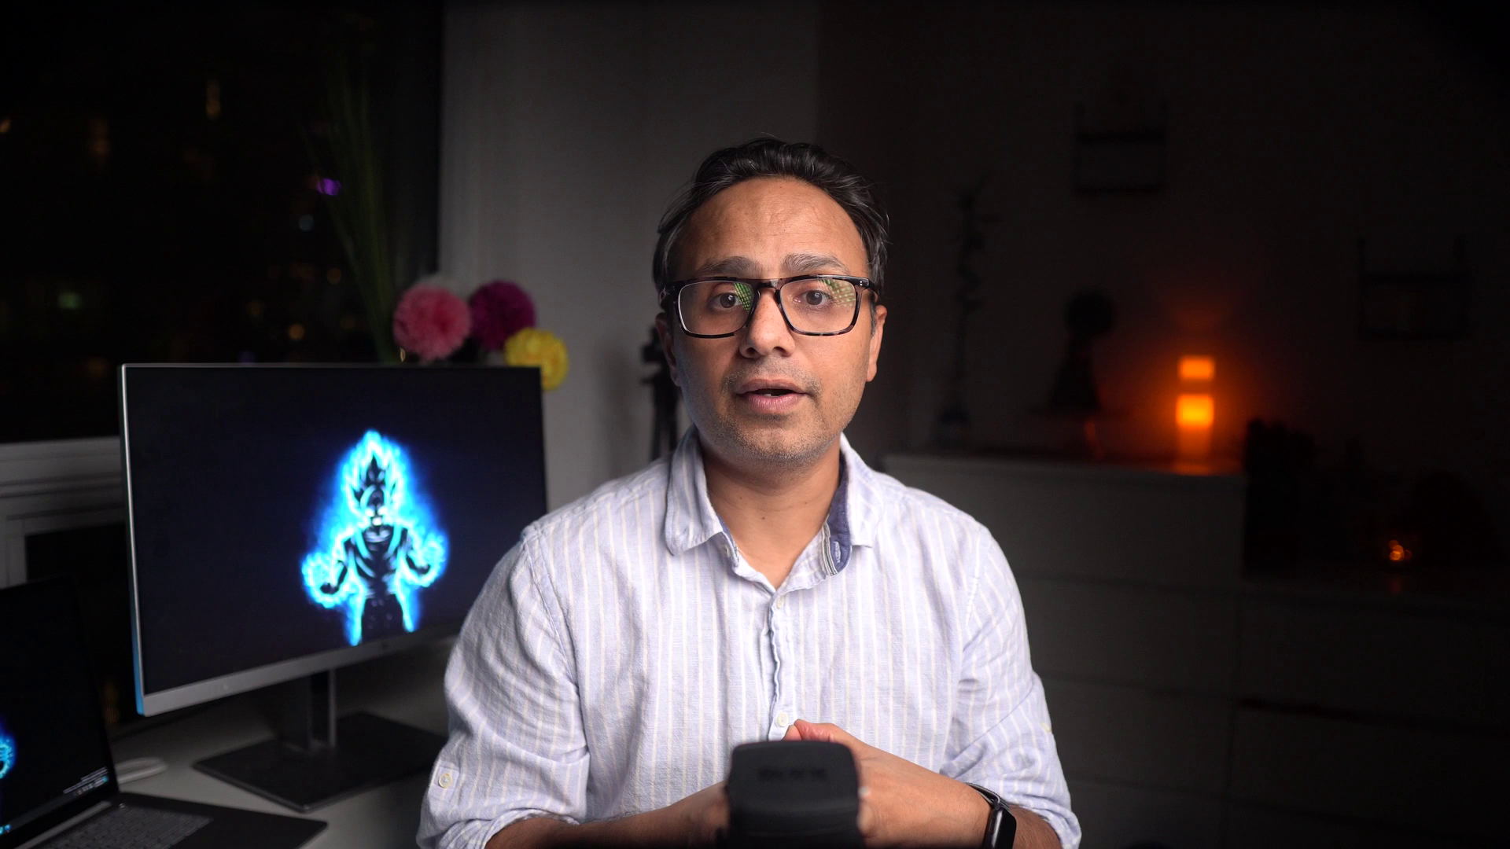
{"action": "left_click", "coordinate": [278, 290]}
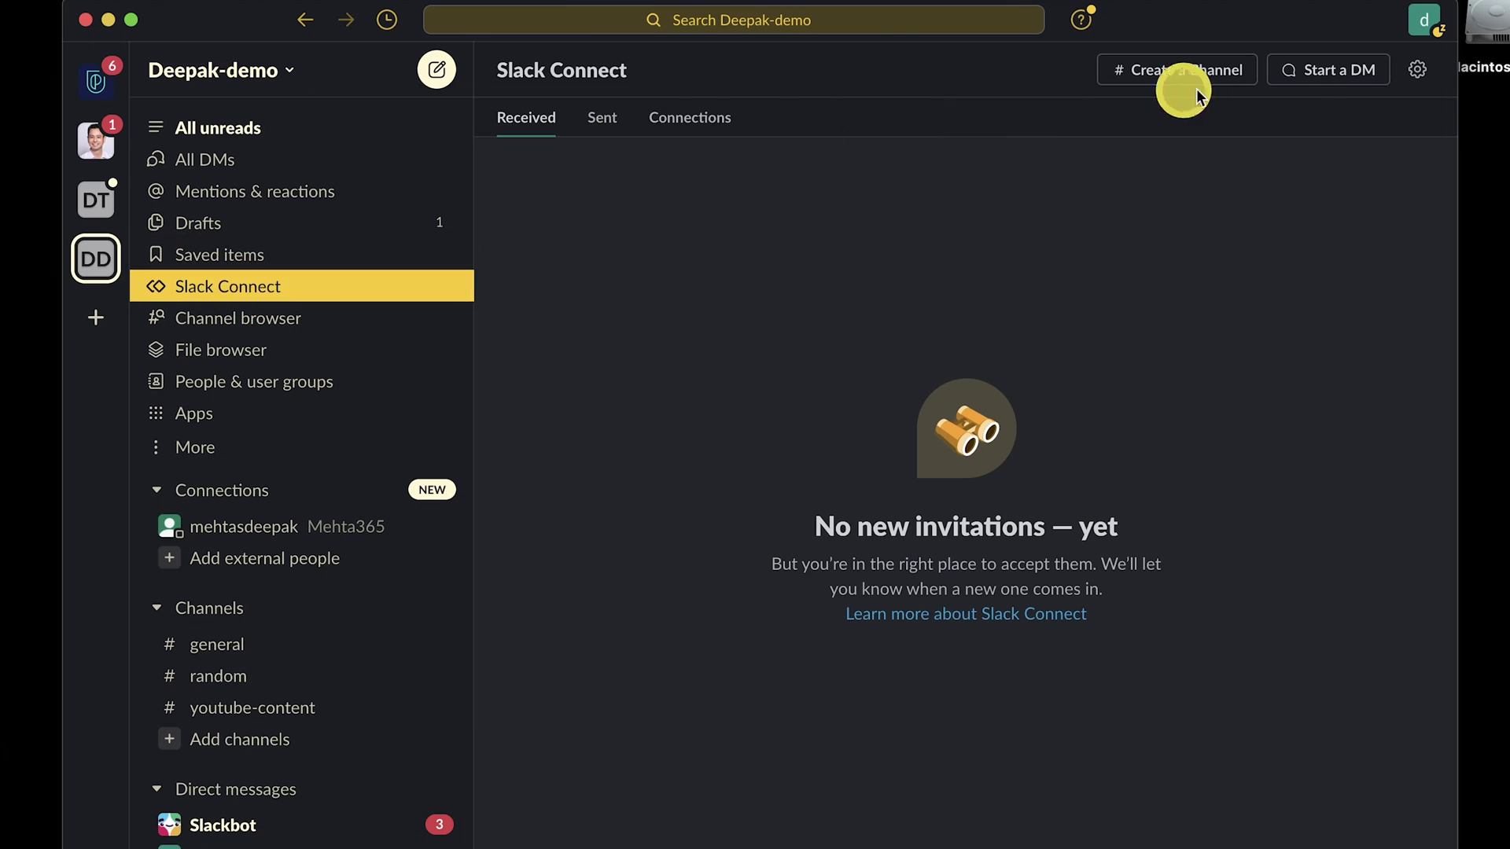
Step: Send a Slack Connect DM invitation to the external contact's e-mail address
{"action": "left_click", "coordinate": [1315, 77]}
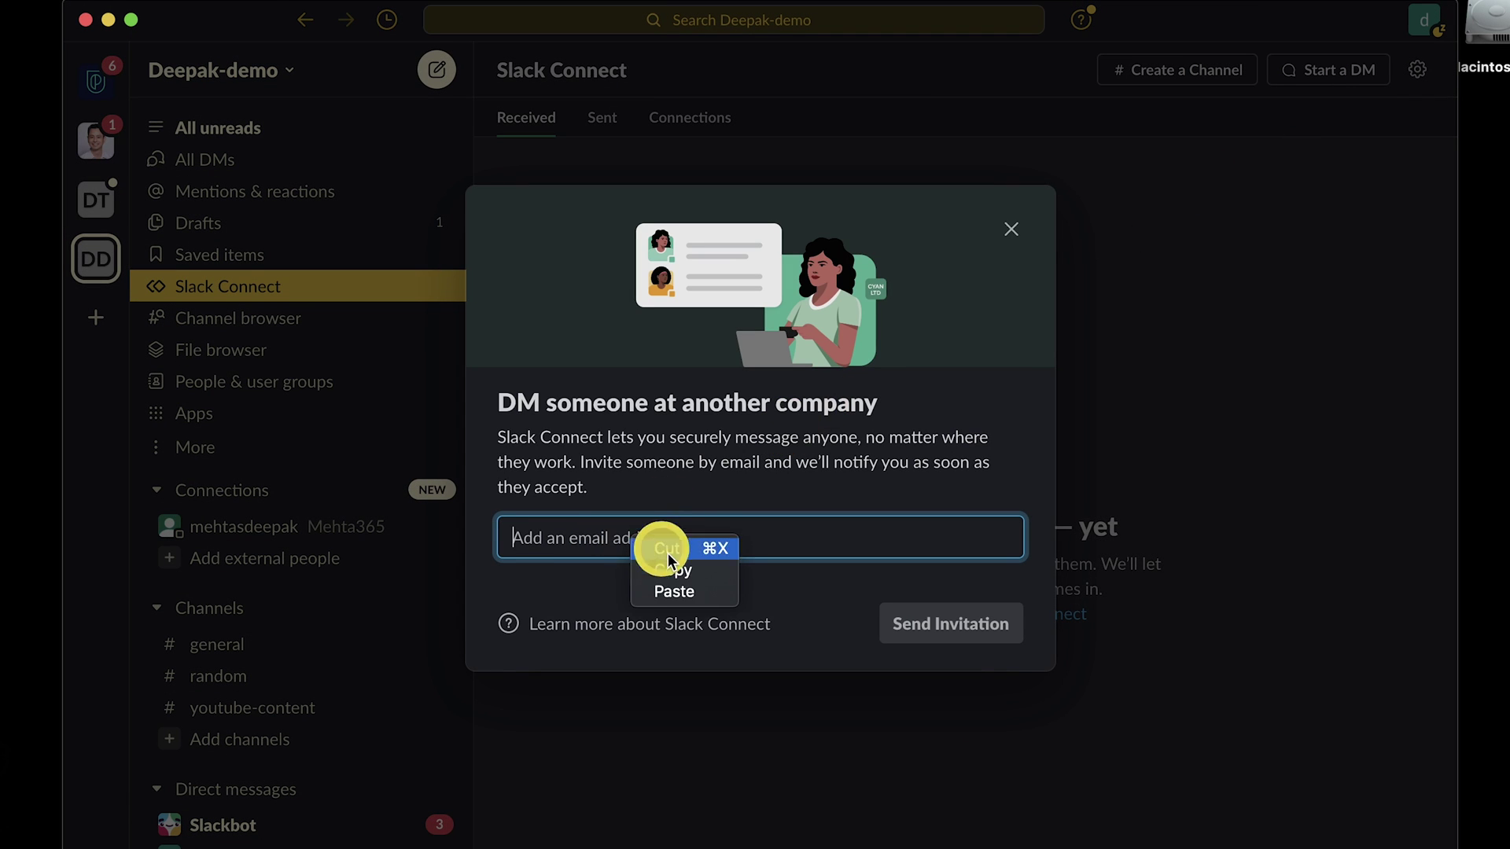
{"action": "left_click", "coordinate": [685, 592]}
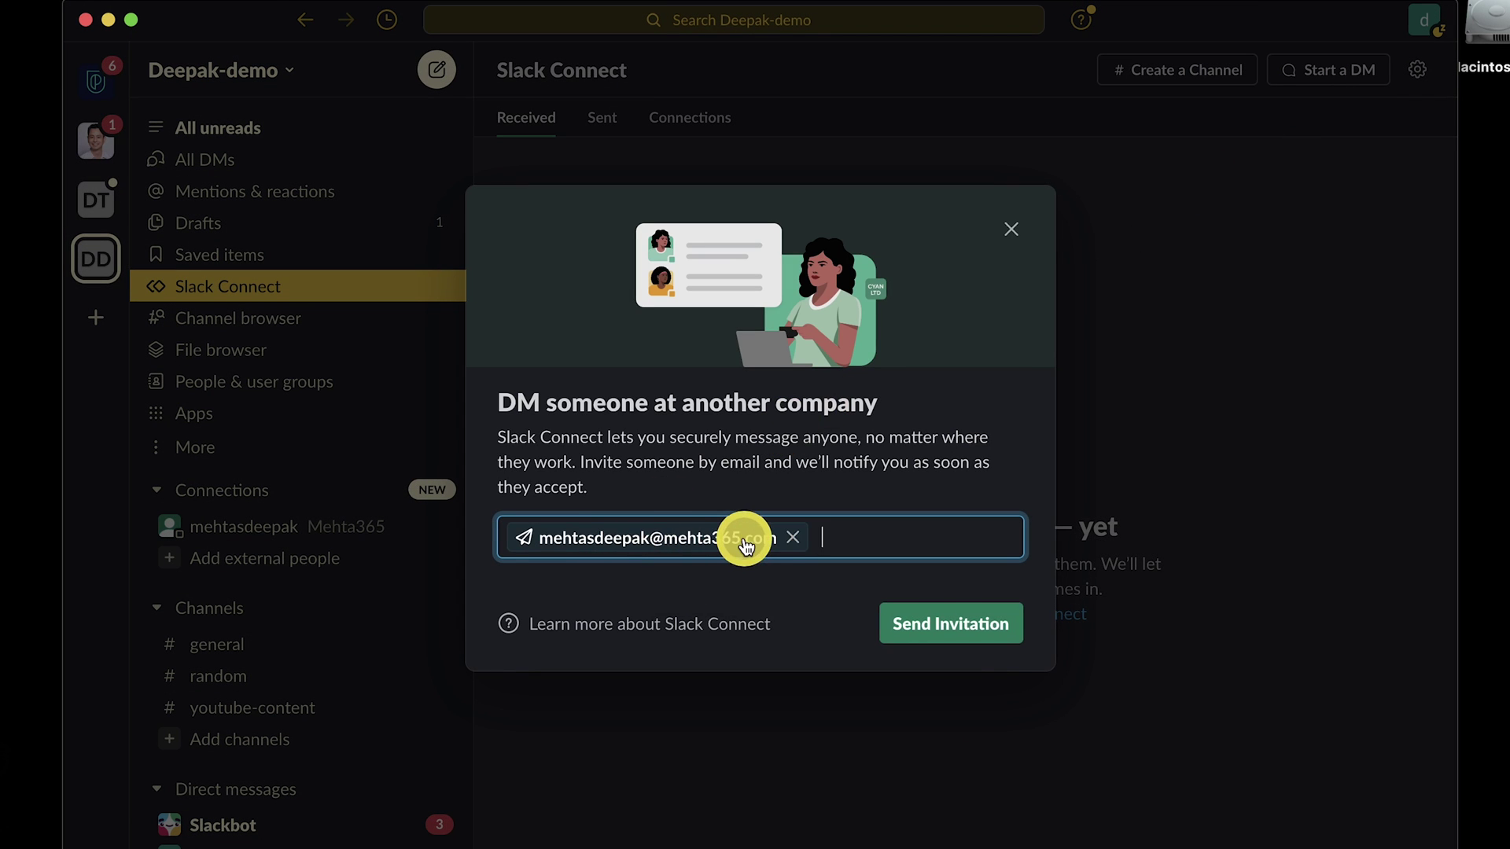
{"action": "left_click", "coordinate": [930, 637]}
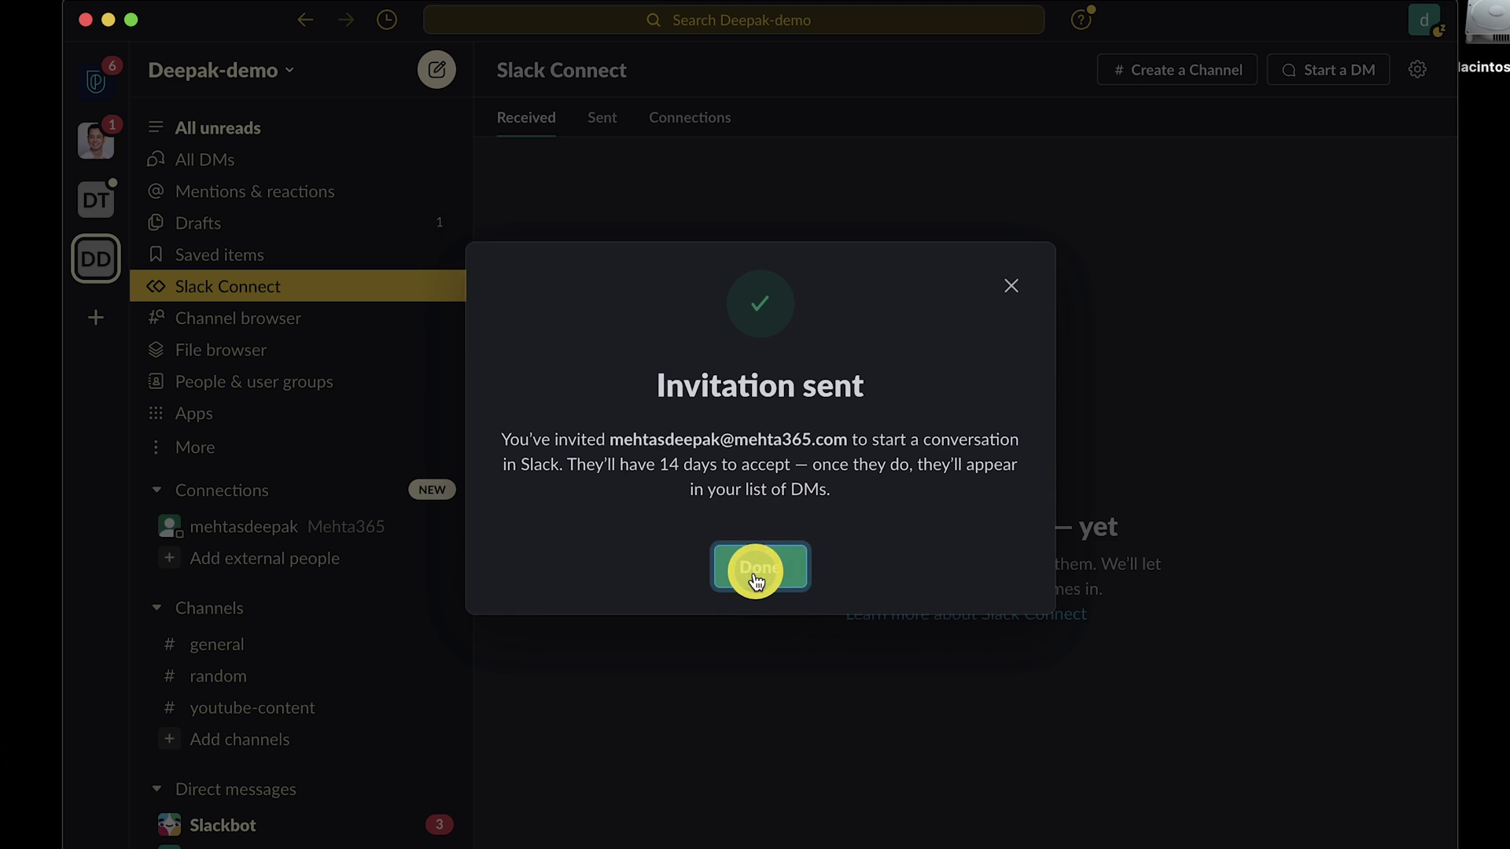
{"action": "left_click", "coordinate": [759, 567]}
Step: Post 'hello' in the DM with the new external connection
{"action": "left_click", "coordinate": [228, 527]}
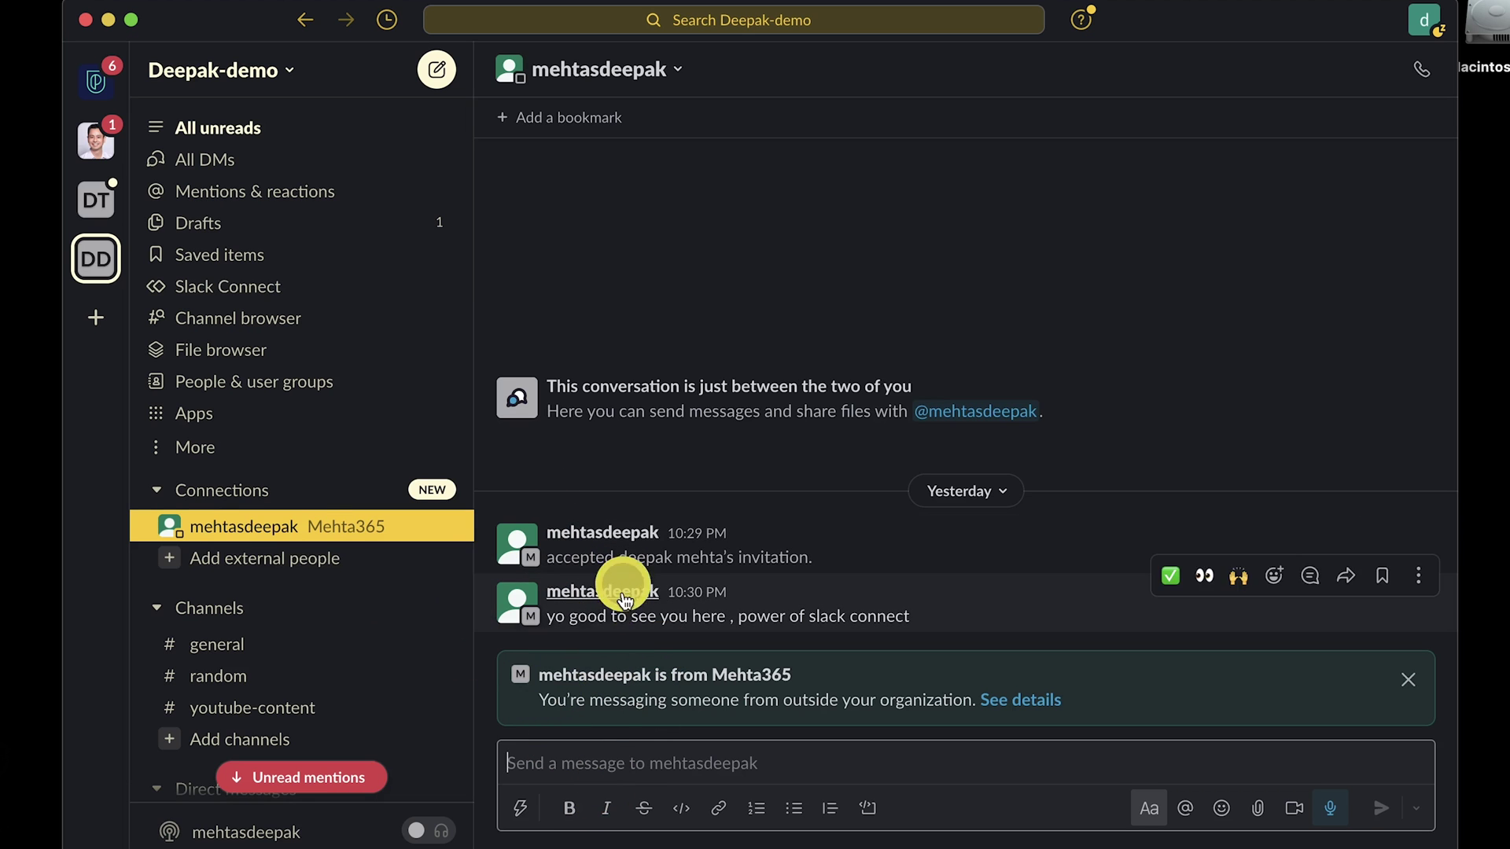
{"action": "type", "text": "hello"}
{"action": "key", "text": "Return"}
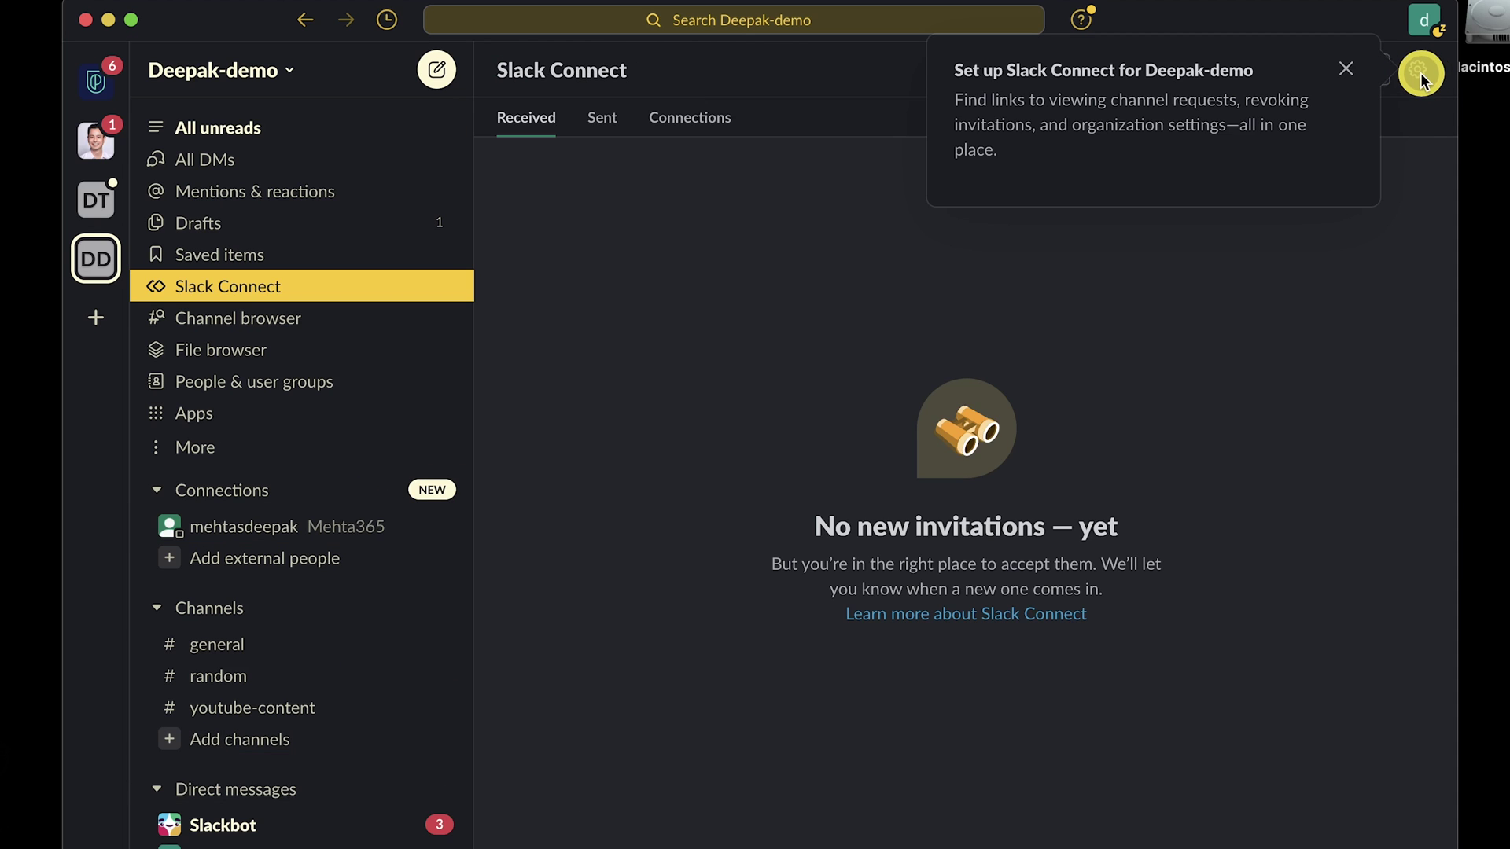
{"action": "left_click", "coordinate": [1422, 77]}
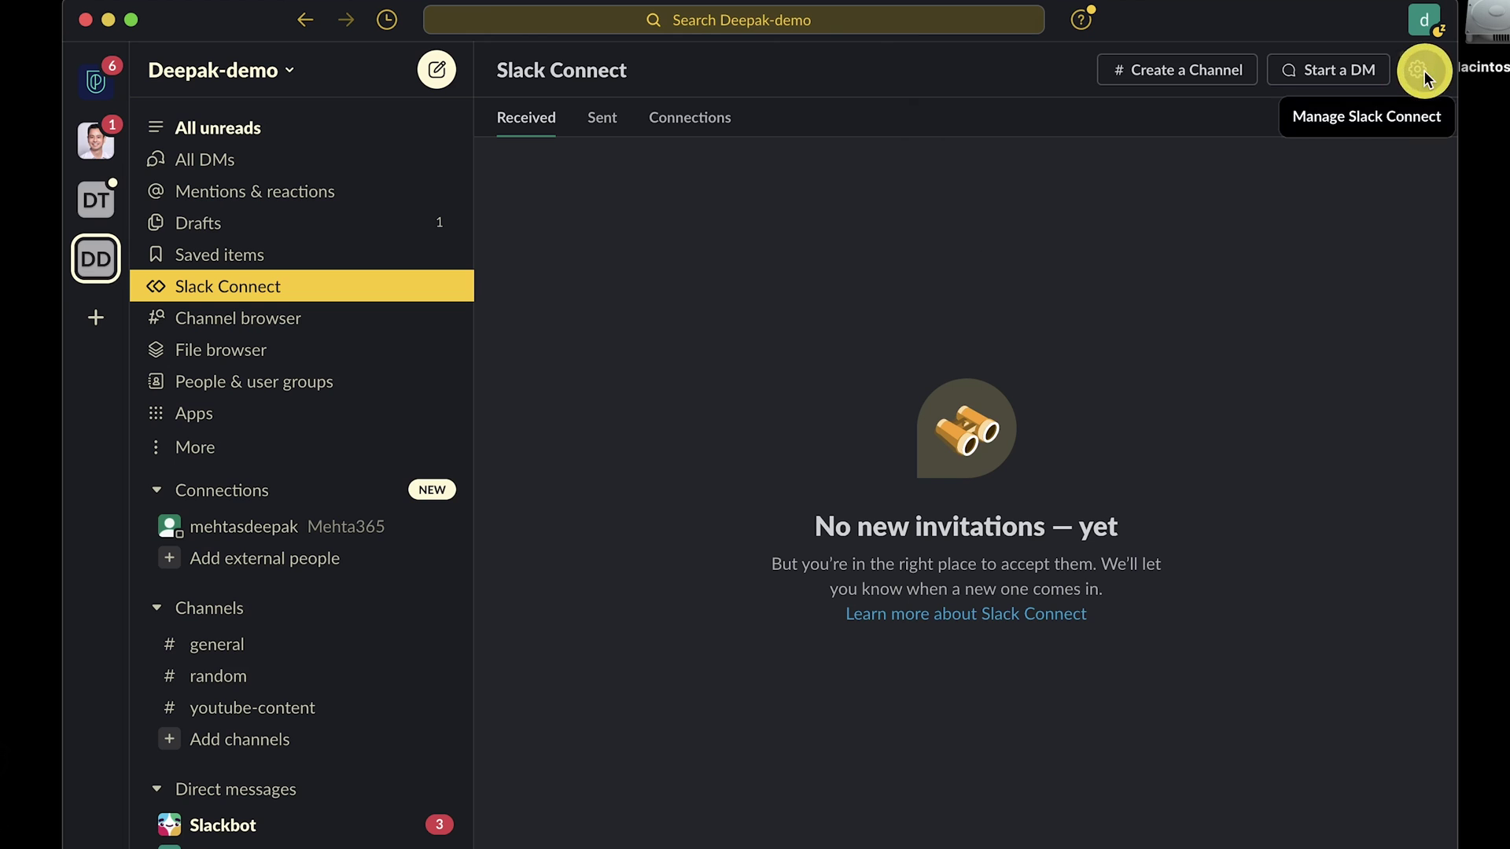